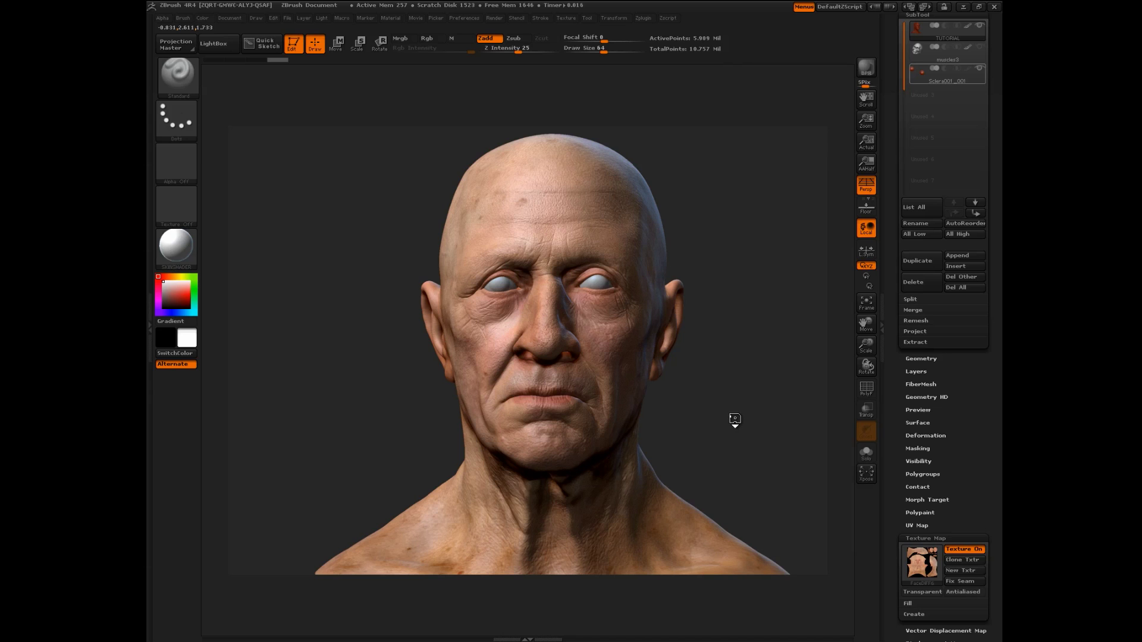
# - Inspect the textured old man's head from the front, both sides and close up
pyautogui.moveTo(726, 418); pyautogui.dragTo(744, 424)
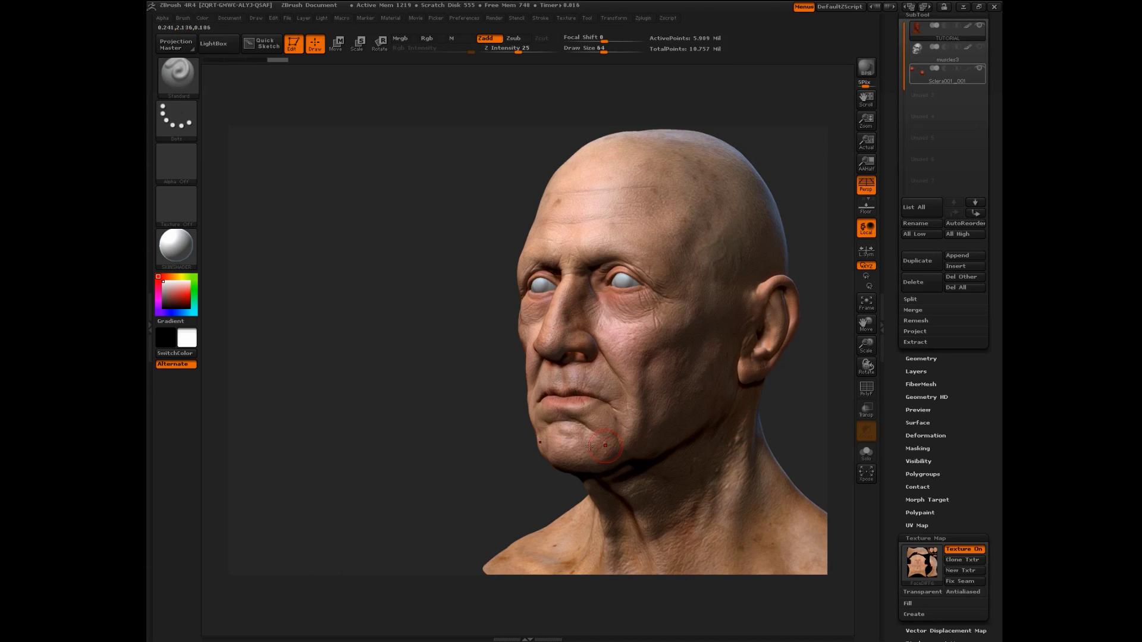
pyautogui.moveTo(469, 449); pyautogui.dragTo(489, 448)
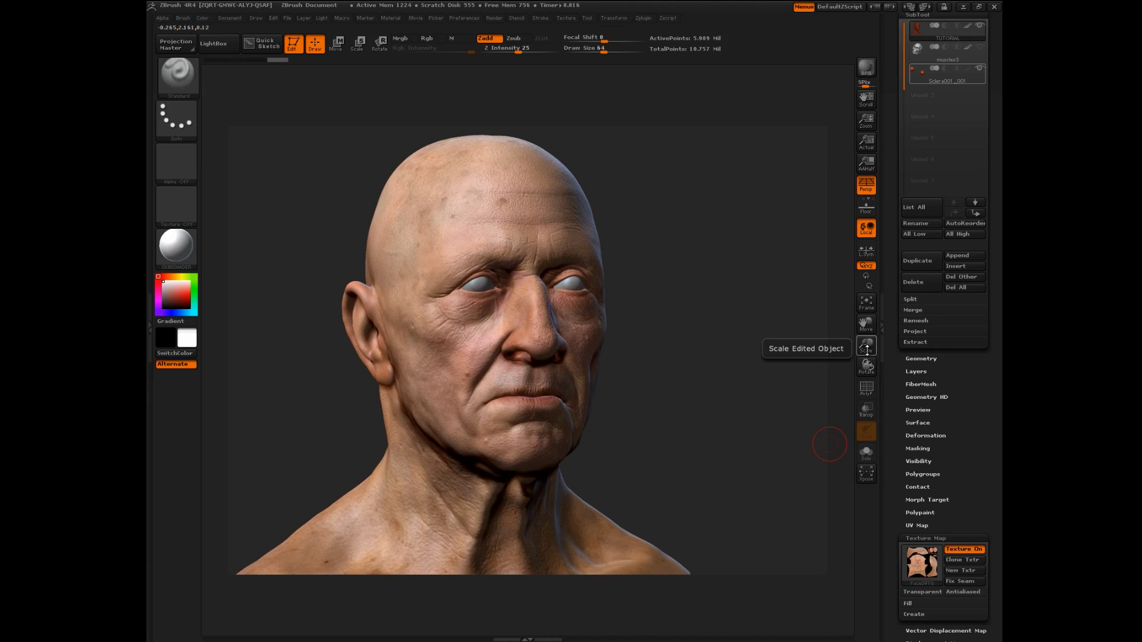
pyautogui.moveTo(866, 350); pyautogui.dragTo(872, 361)
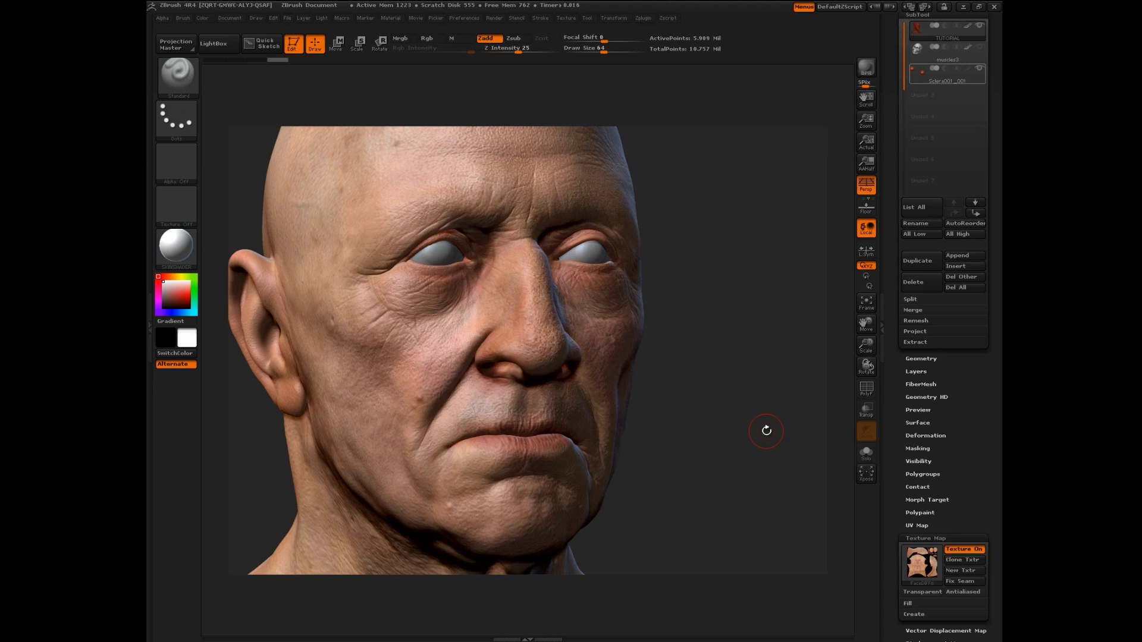
pyautogui.moveTo(762, 430); pyautogui.dragTo(408, 430)
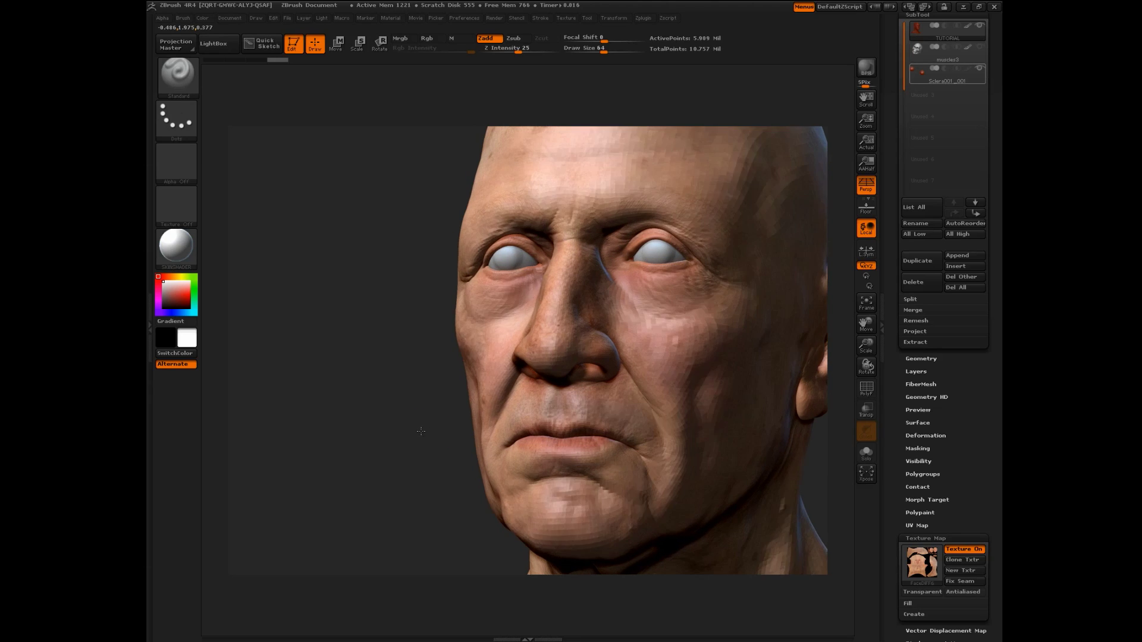
pyautogui.moveTo(438, 431); pyautogui.dragTo(722, 411)
pyautogui.moveTo(866, 346); pyautogui.dragTo(798, 319)
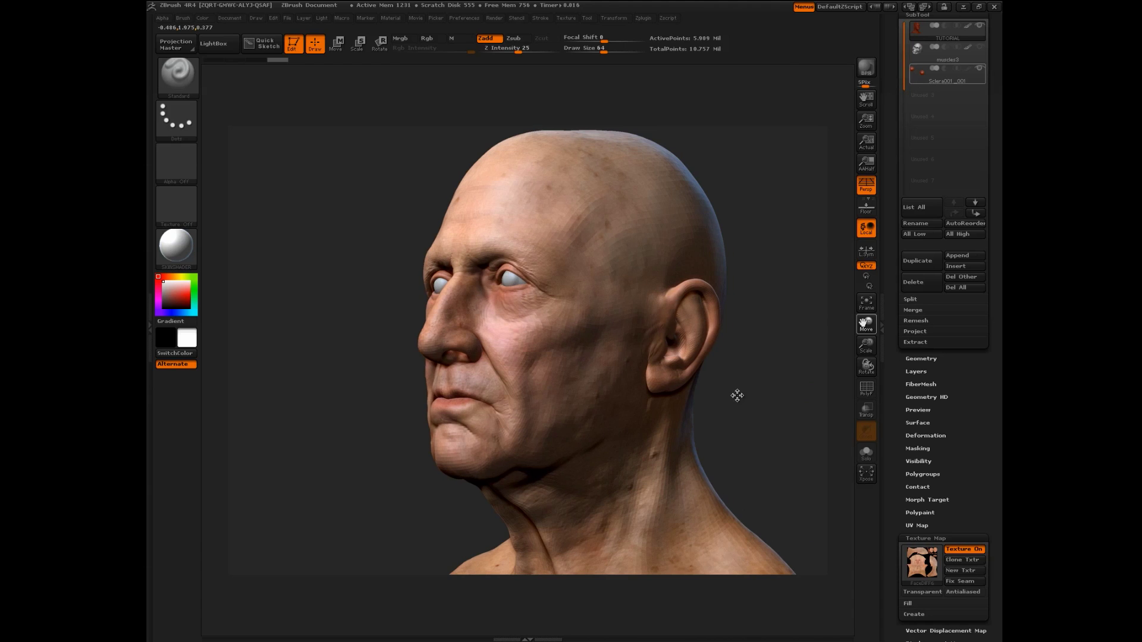
pyautogui.moveTo(753, 400); pyautogui.dragTo(721, 408)
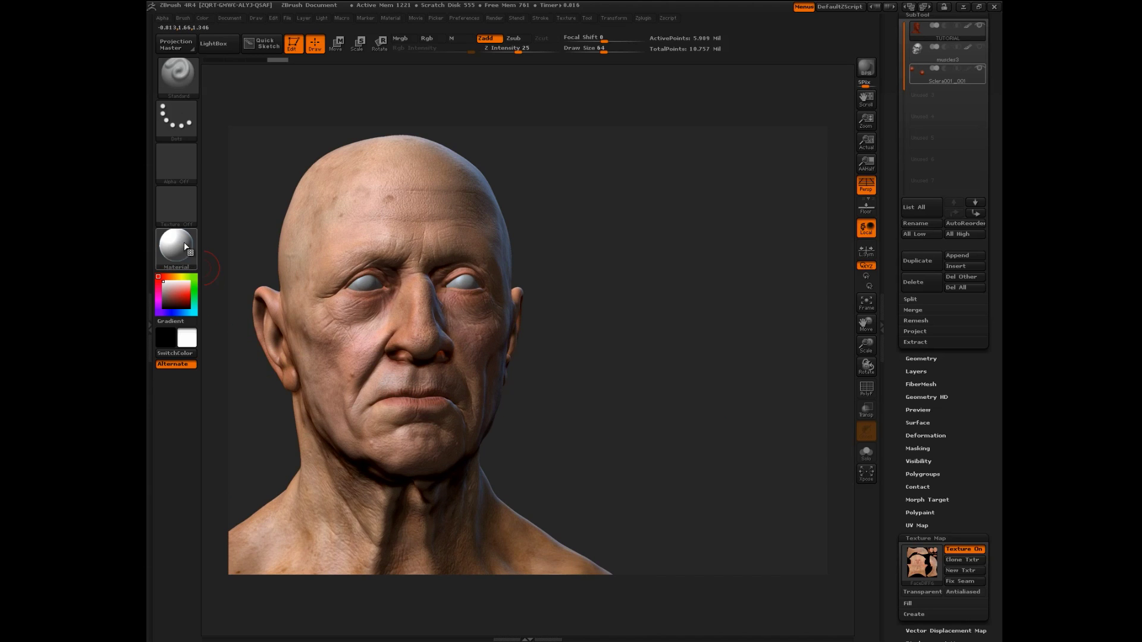
# - Switch the material to Flat Color and examine the unlit skin texture on the head and shoulders from several angles
pyautogui.click(183, 247)
pyautogui.click(233, 442)
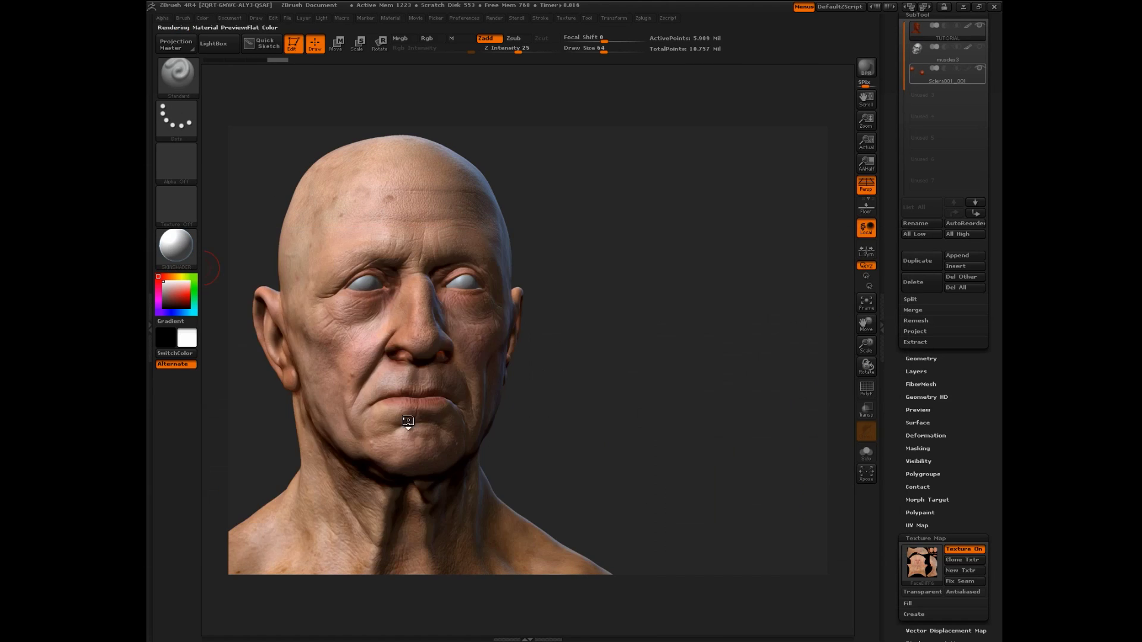
pyautogui.moveTo(643, 398); pyautogui.dragTo(617, 387)
pyautogui.moveTo(867, 348); pyautogui.dragTo(869, 351)
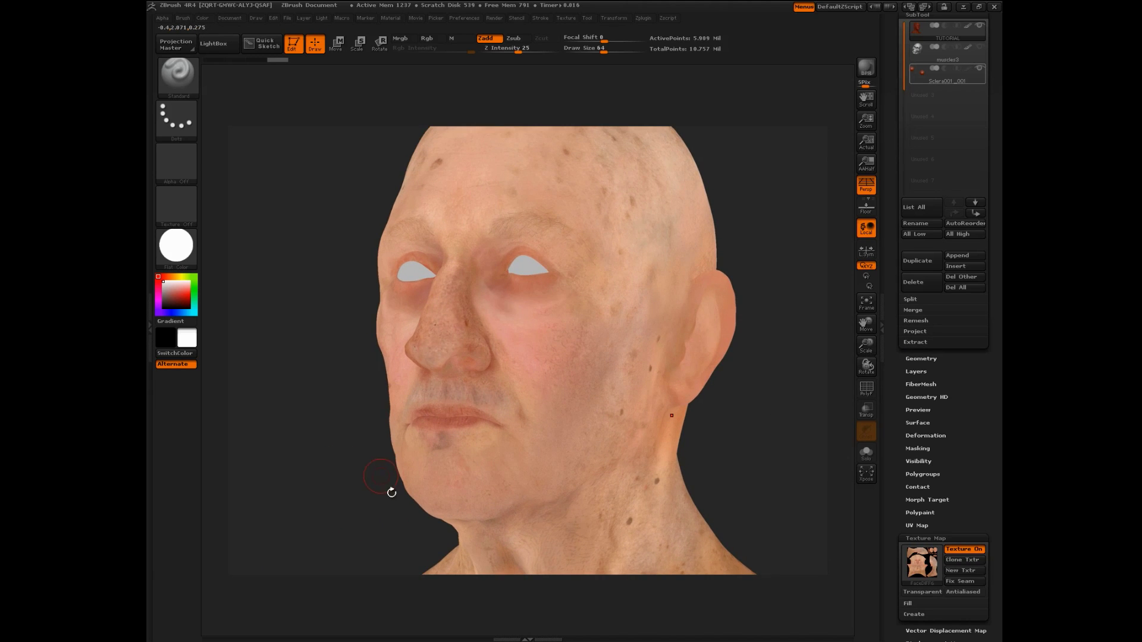
pyautogui.moveTo(381, 509); pyautogui.dragTo(401, 511)
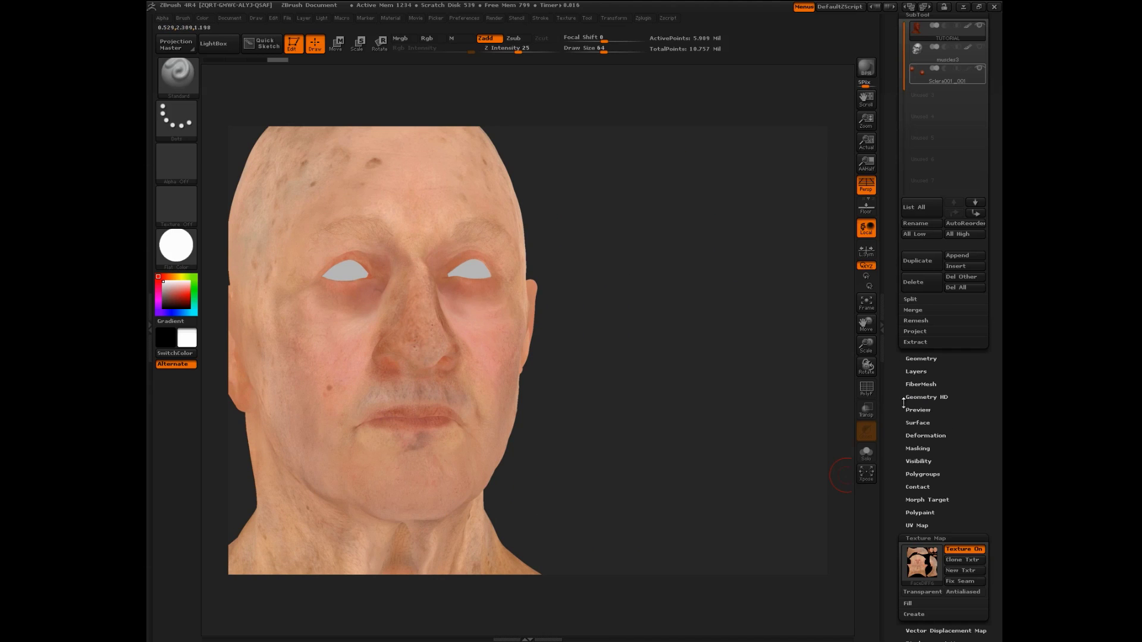
pyautogui.moveTo(886, 329); pyautogui.dragTo(840, 339)
pyautogui.moveTo(692, 354); pyautogui.dragTo(767, 393)
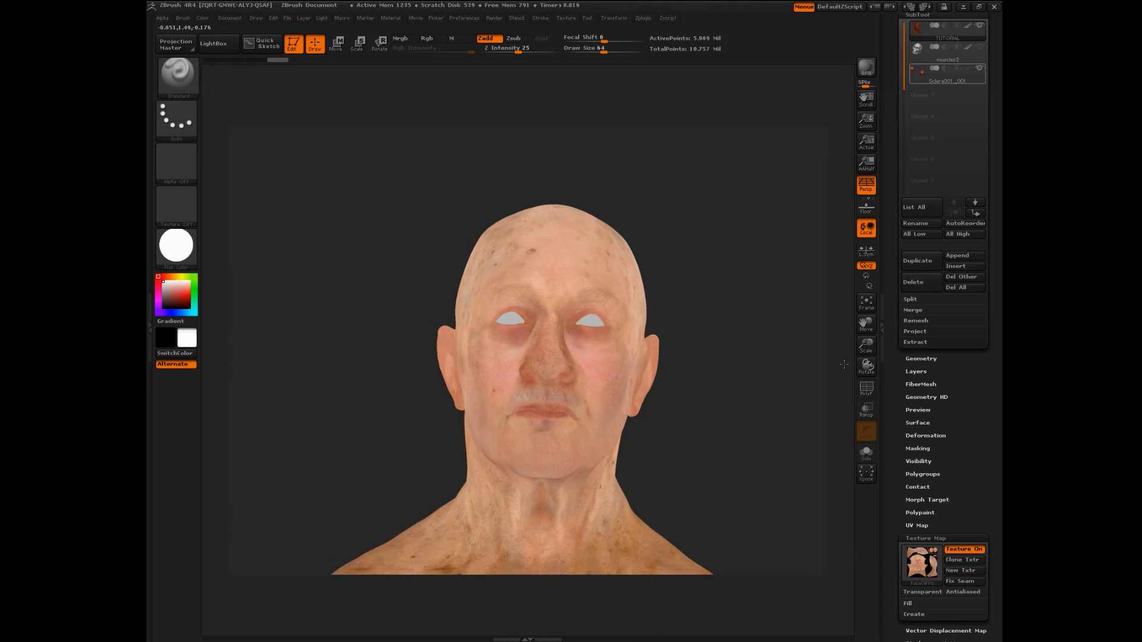
pyautogui.moveTo(866, 324); pyautogui.dragTo(839, 267)
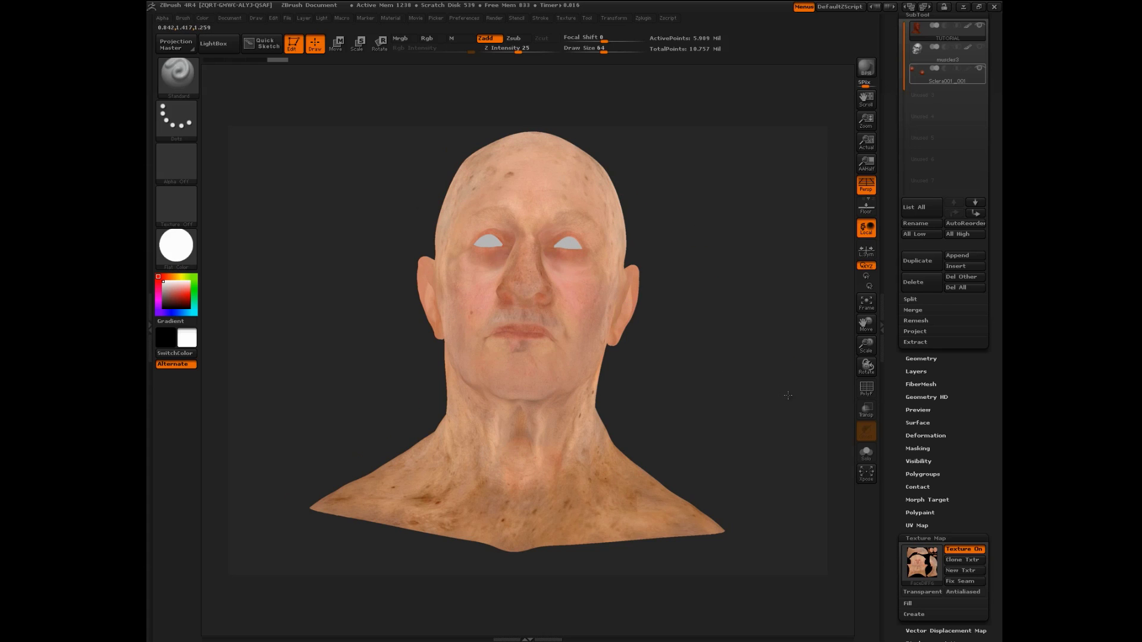
pyautogui.moveTo(773, 384); pyautogui.dragTo(786, 395)
pyautogui.moveTo(866, 324); pyautogui.dragTo(840, 383)
pyautogui.moveTo(691, 417); pyautogui.dragTo(669, 420)
pyautogui.moveTo(866, 346); pyautogui.dragTo(910, 405)
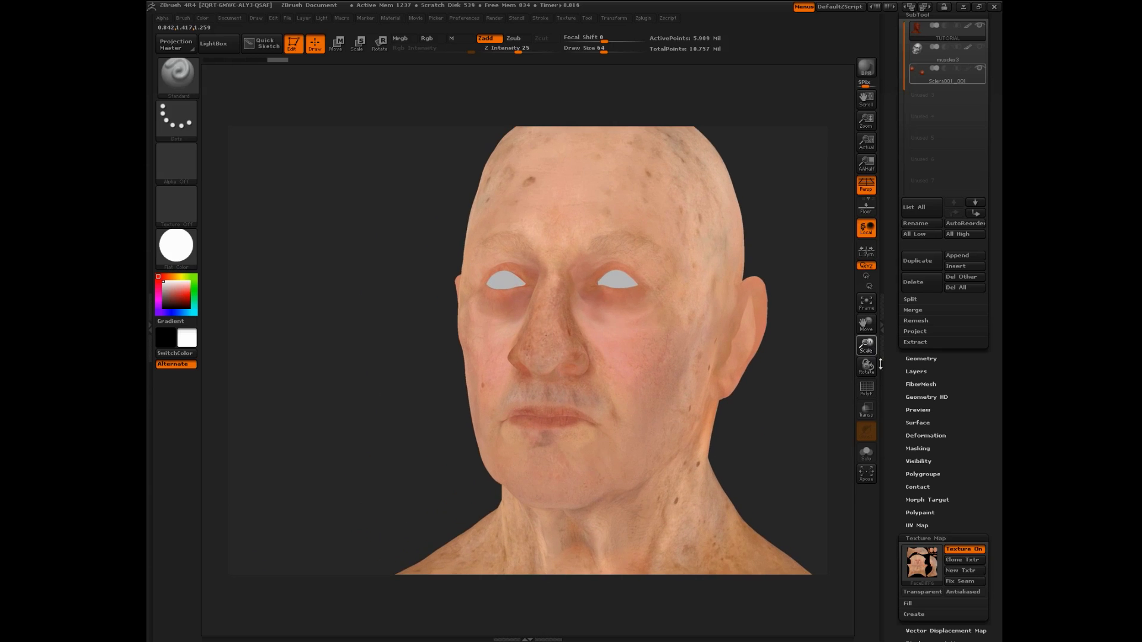
# - Turn off the texture map and examine the black-and-white paint on the face, lips and ears
pyautogui.click(980, 551)
pyautogui.moveTo(400, 462); pyautogui.dragTo(759, 480)
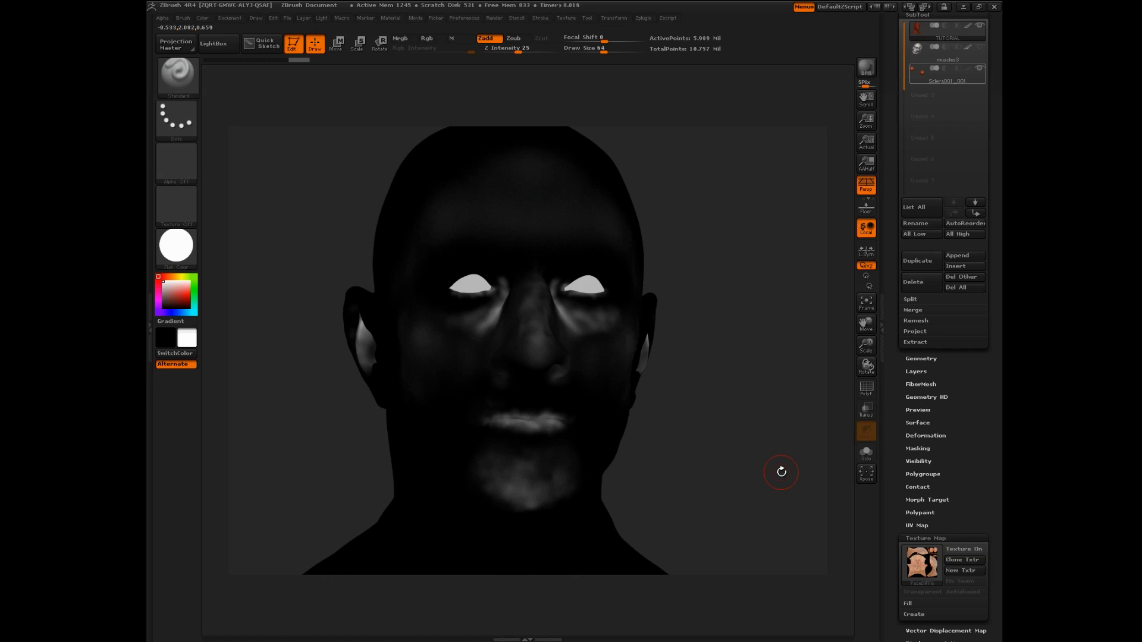
pyautogui.moveTo(781, 471); pyautogui.dragTo(777, 473)
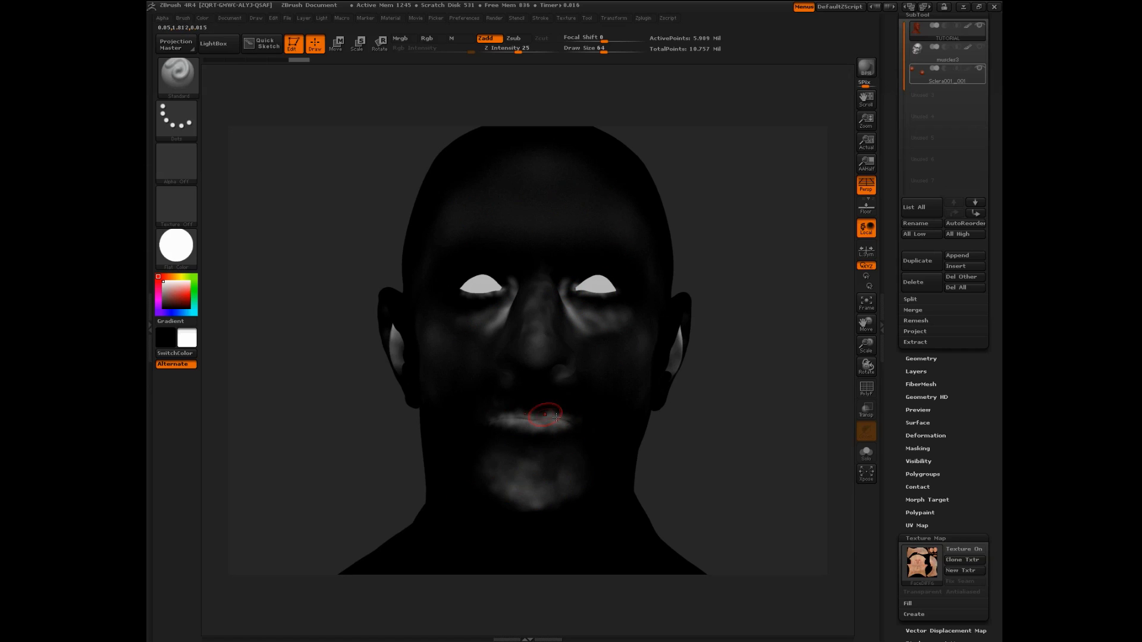
pyautogui.moveTo(747, 426); pyautogui.dragTo(774, 356)
pyautogui.moveTo(401, 492); pyautogui.dragTo(537, 309)
pyautogui.moveTo(712, 407); pyautogui.dragTo(594, 306)
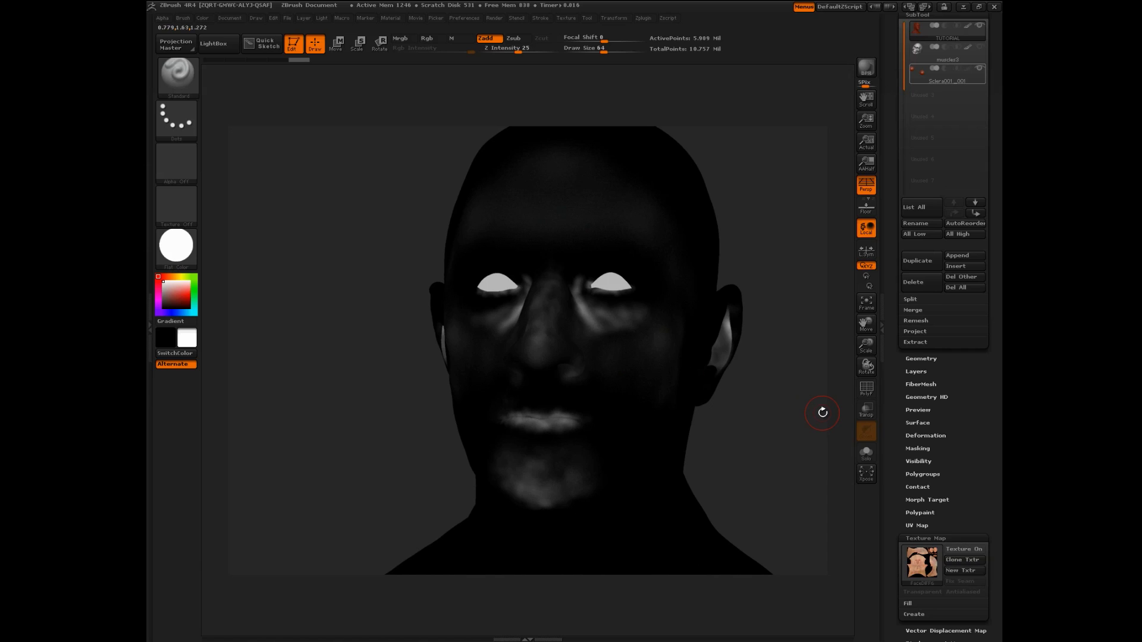
# - Turn the texture map back on and apply the SKINSHADER material to the head
pyautogui.click(964, 550)
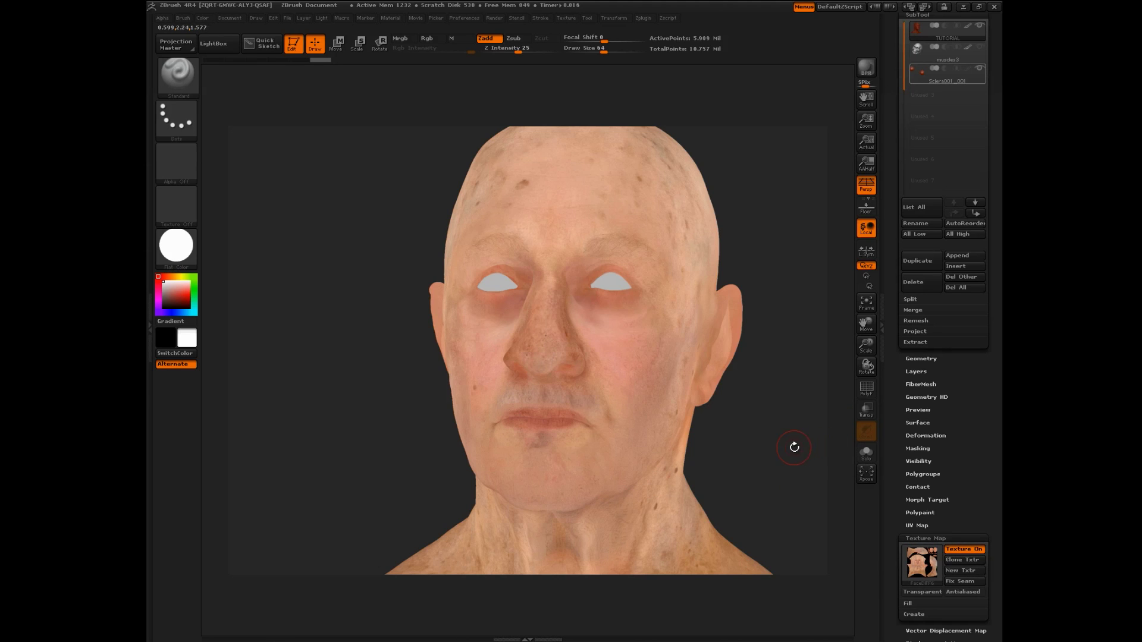
pyautogui.moveTo(779, 450); pyautogui.dragTo(714, 458)
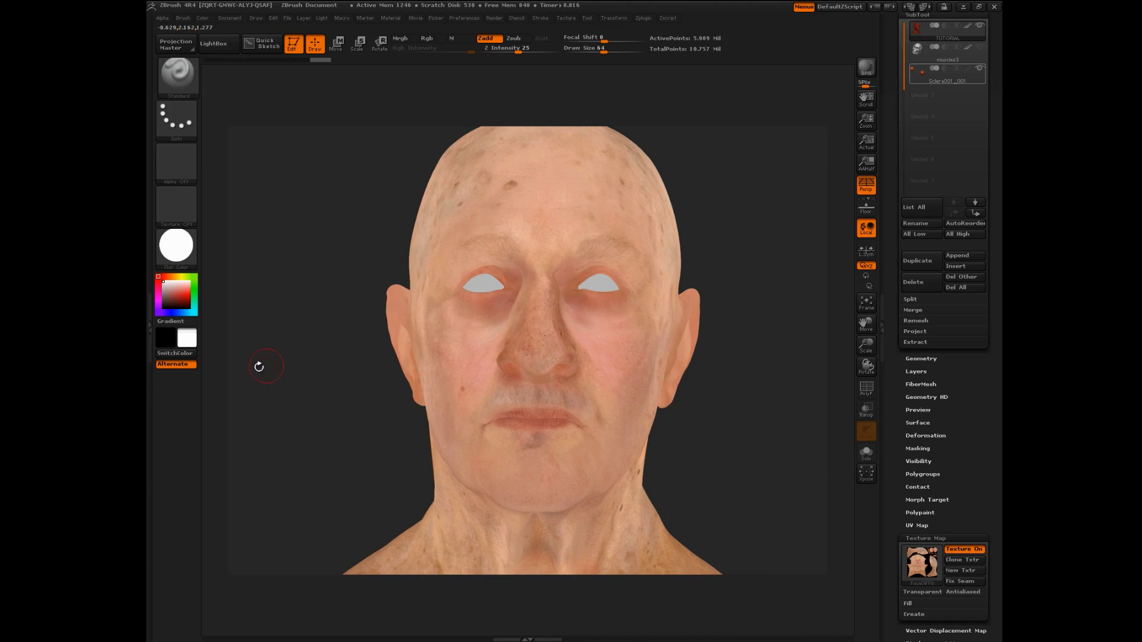
pyautogui.click(189, 256)
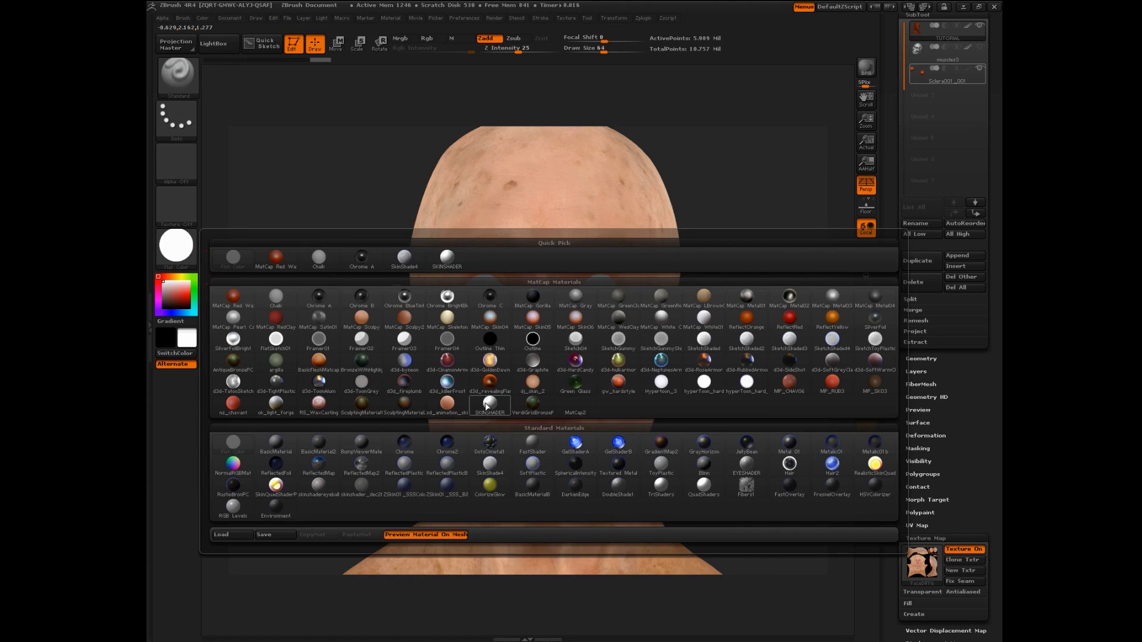
pyautogui.click(489, 402)
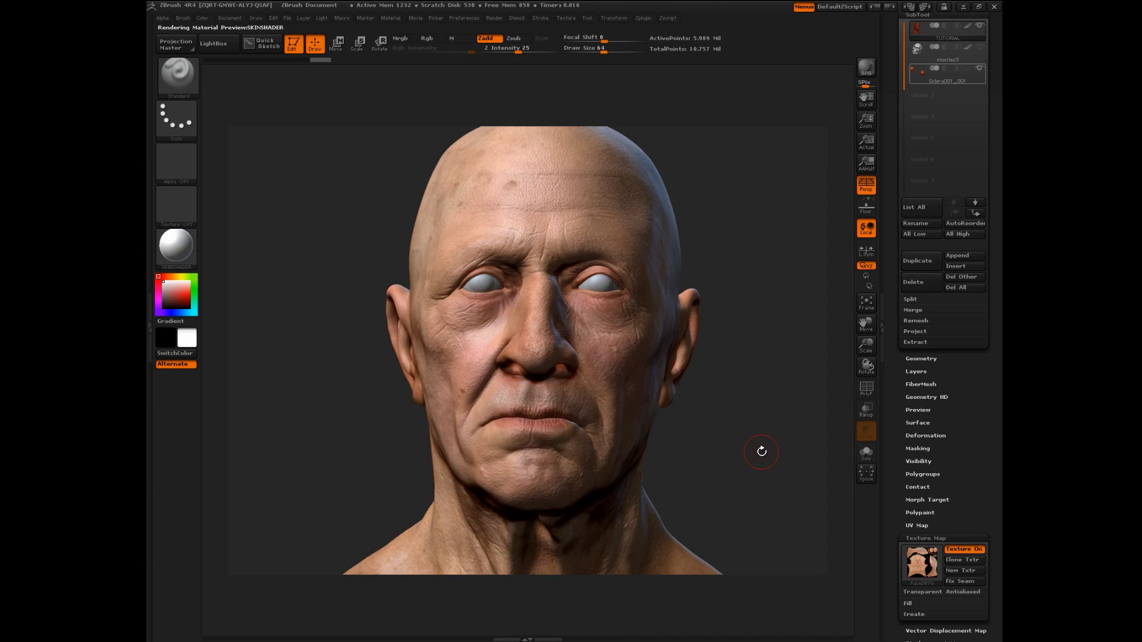
pyautogui.moveTo(760, 452); pyautogui.dragTo(777, 455)
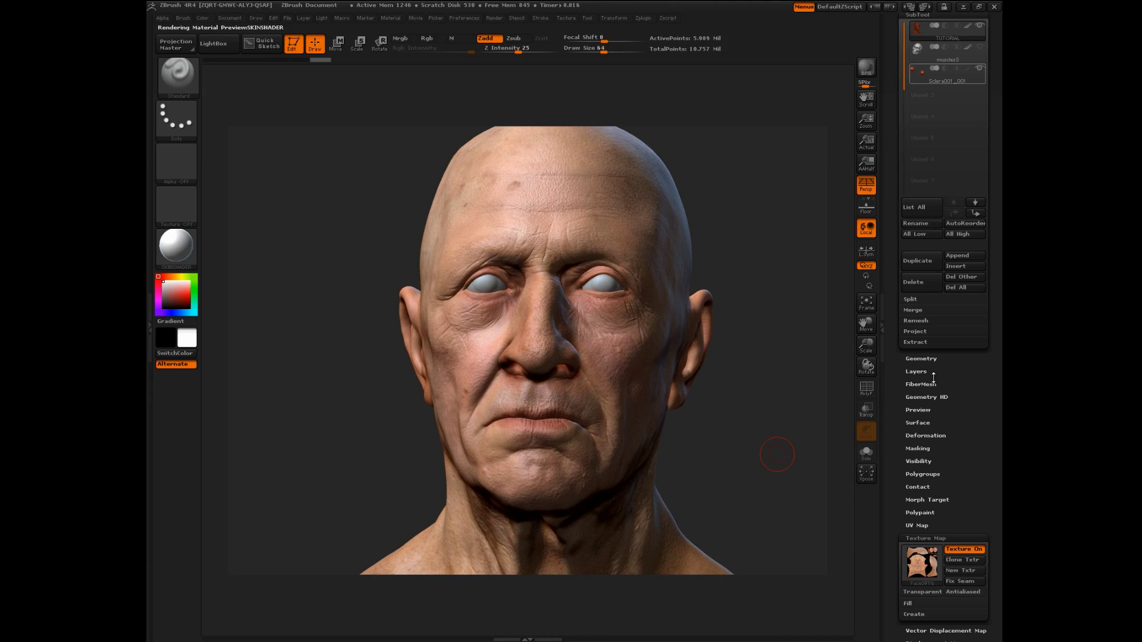
# - Lower the head's geometry to subdivision level 1
pyautogui.click(922, 359)
pyautogui.moveTo(937, 383); pyautogui.dragTo(910, 383)
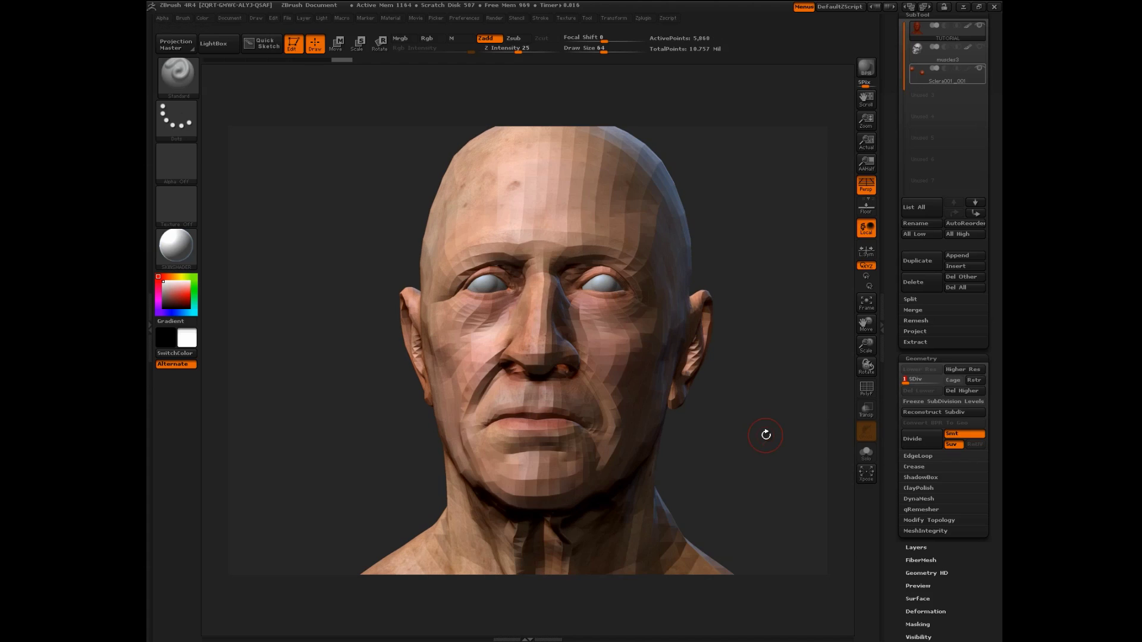
pyautogui.moveTo(764, 443); pyautogui.dragTo(829, 487)
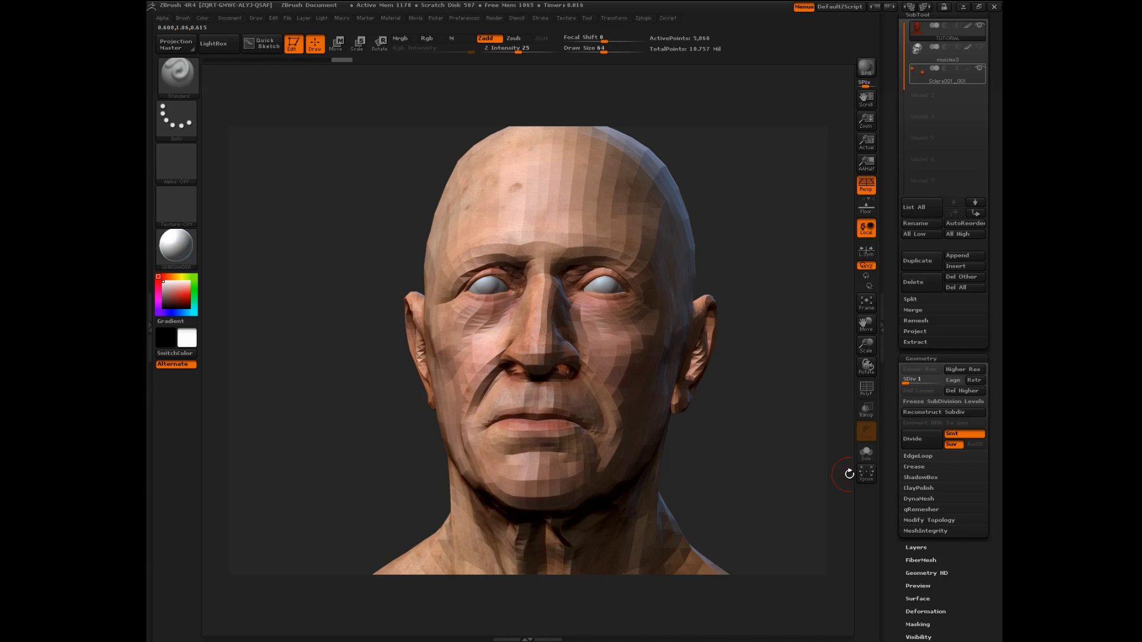
pyautogui.click(955, 359)
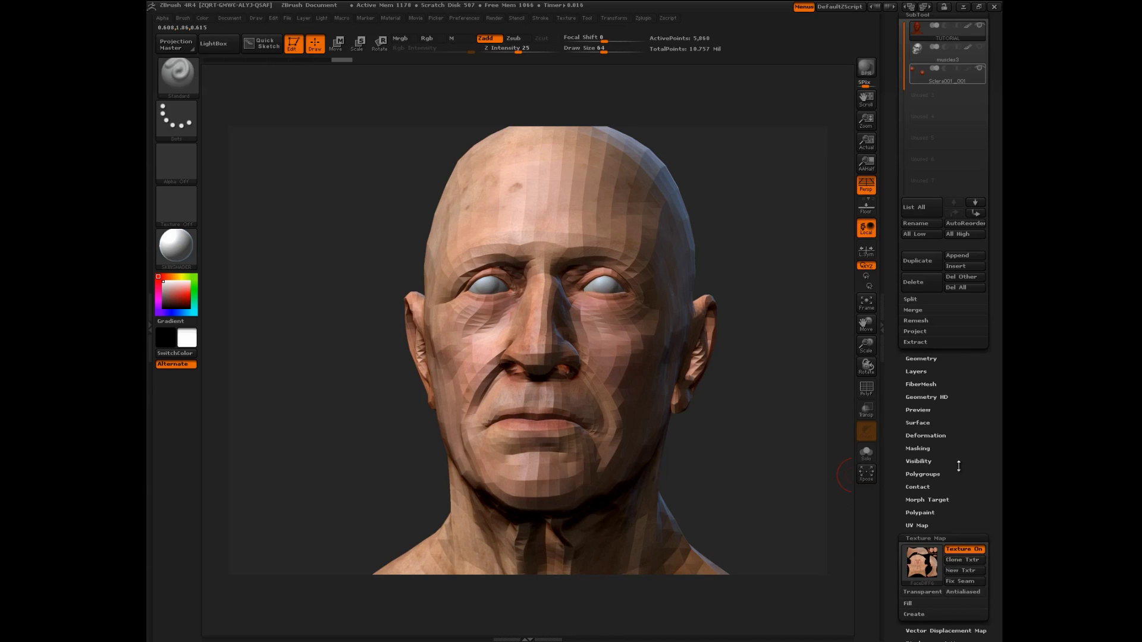
# - Set the head's UV map size to 1024
pyautogui.click(920, 524)
pyautogui.moveTo(951, 499); pyautogui.dragTo(947, 394)
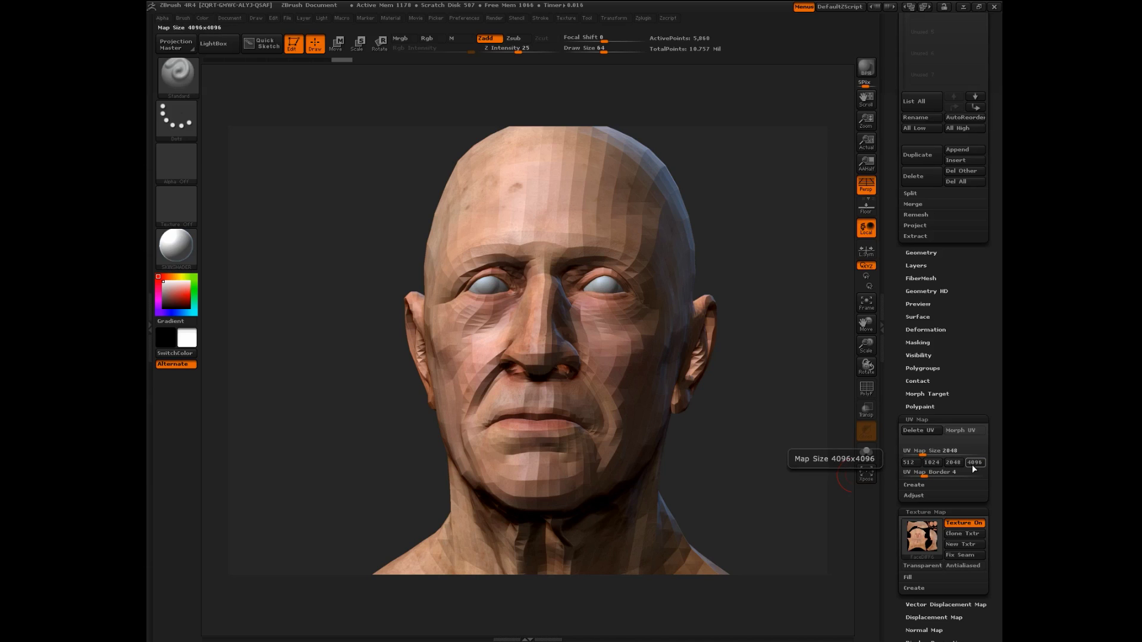
pyautogui.click(936, 463)
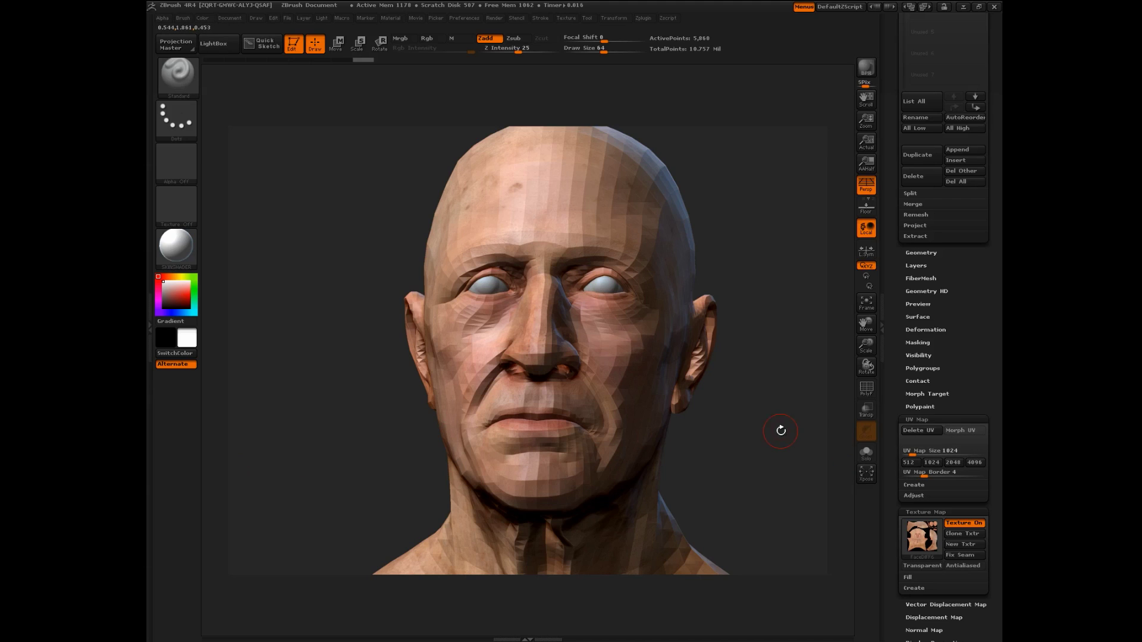
pyautogui.click(951, 420)
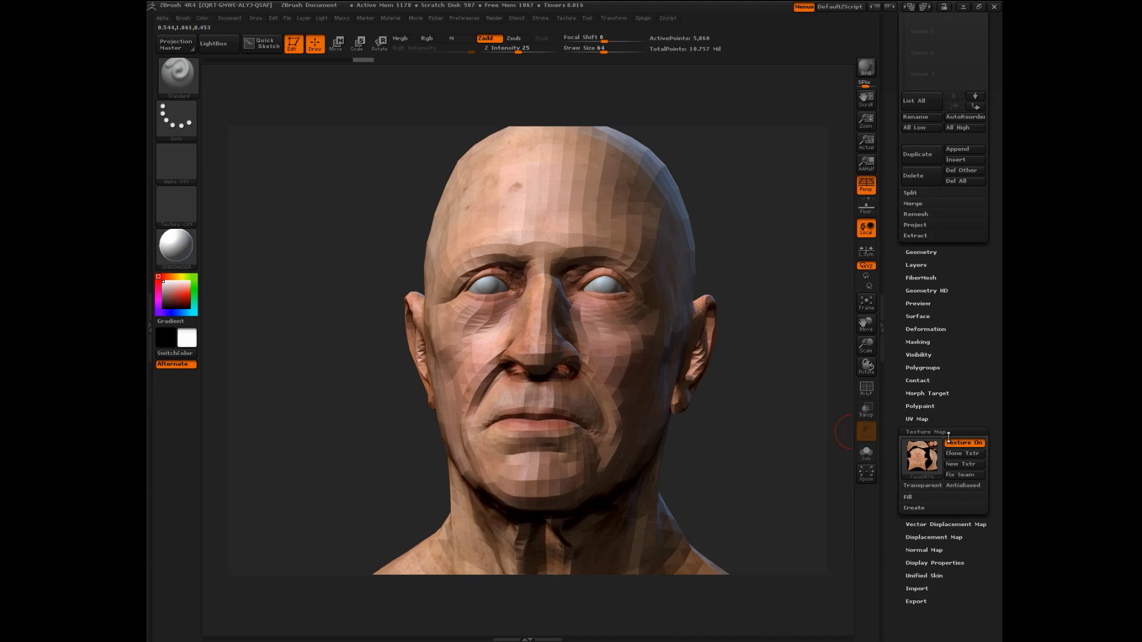
# - Create a displacement map for the head with 32Bit off and Adaptive on
pyautogui.click(947, 433)
pyautogui.click(941, 483)
pyautogui.click(940, 482)
pyautogui.click(933, 458)
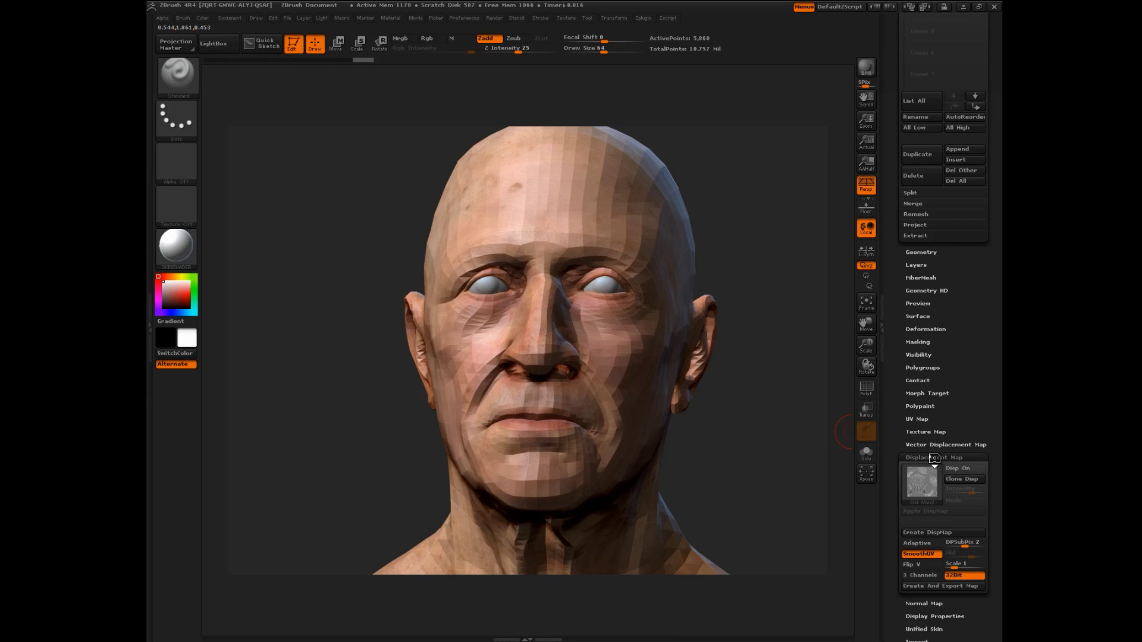
pyautogui.moveTo(996, 471); pyautogui.dragTo(986, 429)
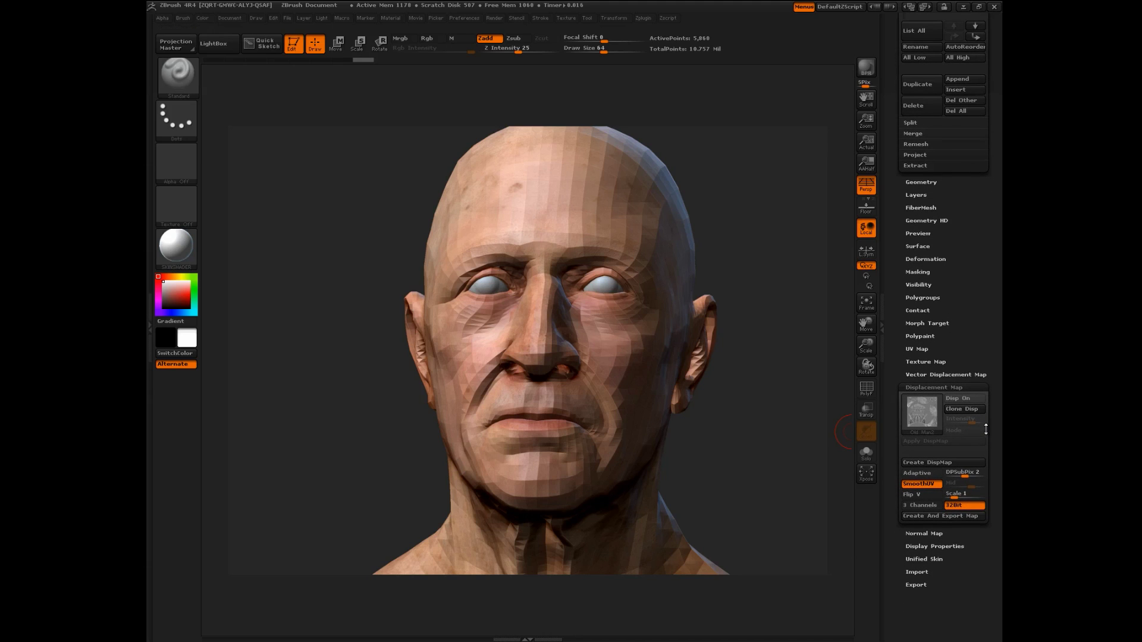
pyautogui.click(965, 505)
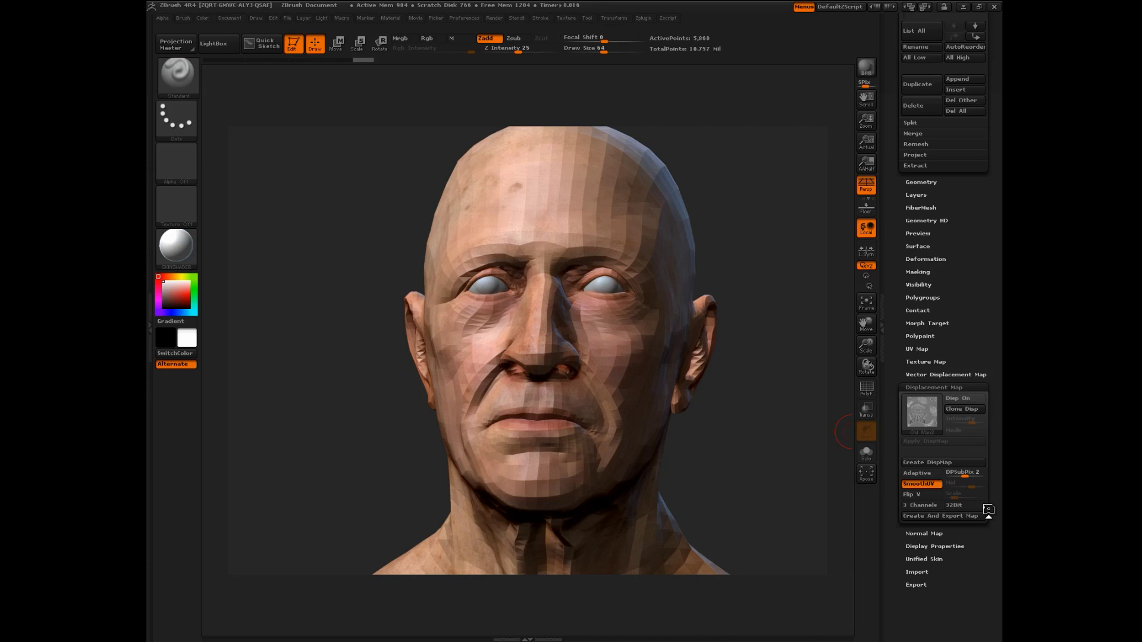
pyautogui.click(919, 473)
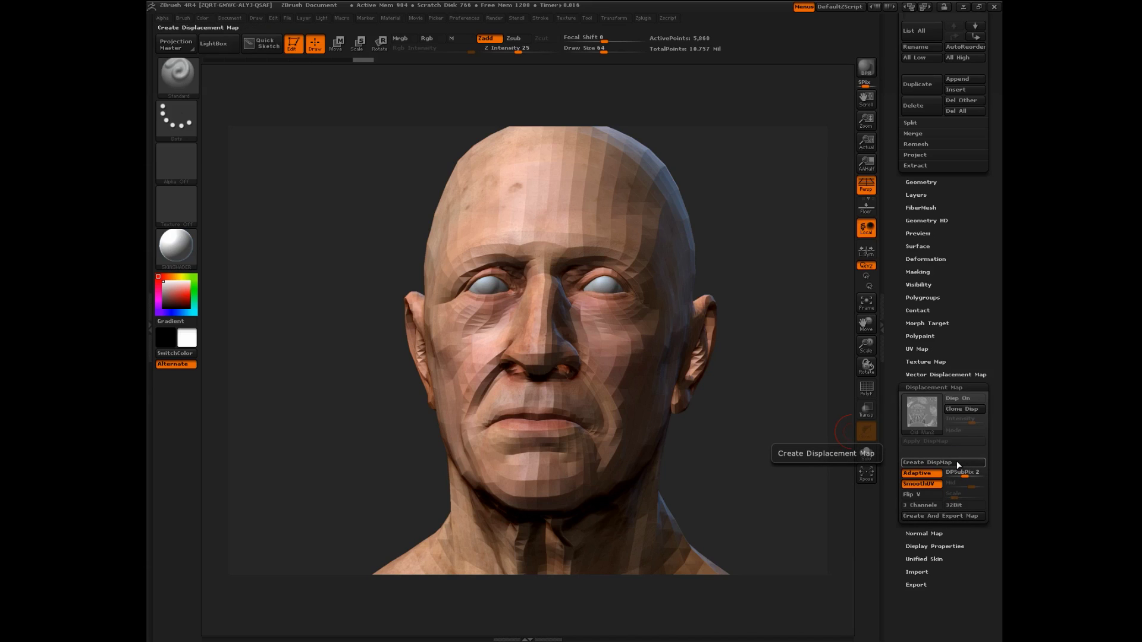
pyautogui.click(958, 465)
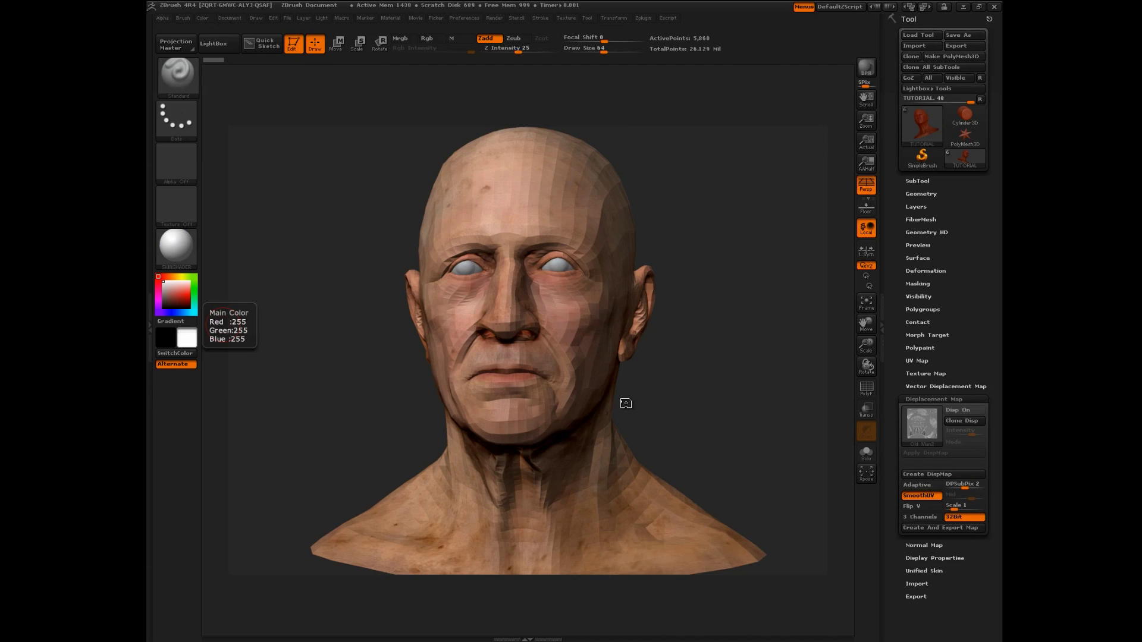
# - Clone the Old Man2 displacement map
pyautogui.moveTo(869, 331); pyautogui.dragTo(813, 319)
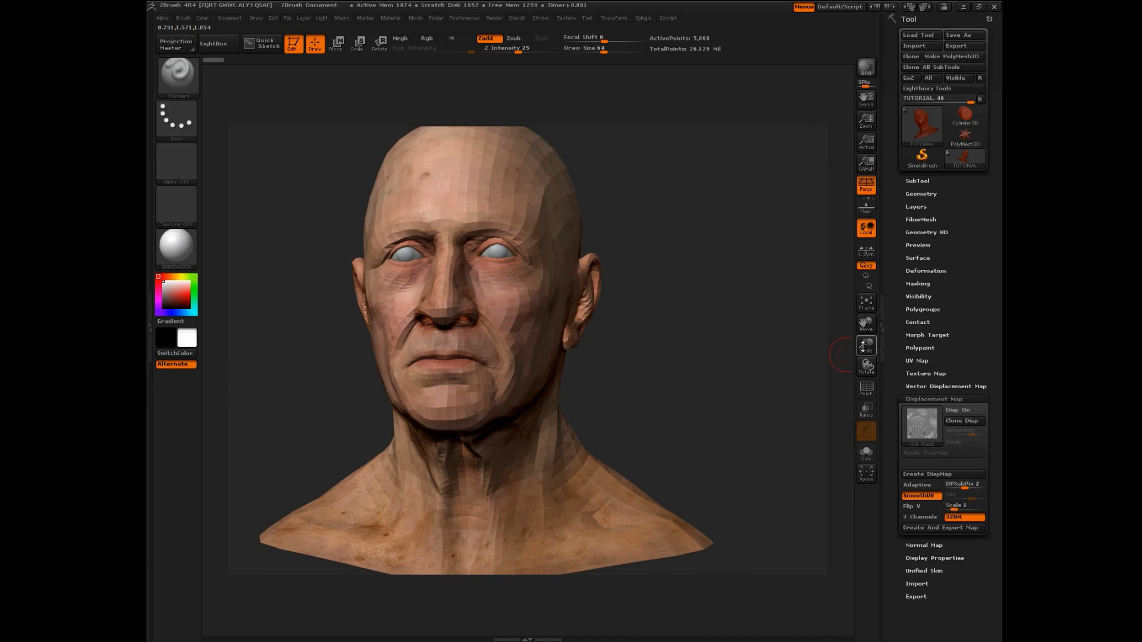
pyautogui.moveTo(877, 331); pyautogui.dragTo(919, 333)
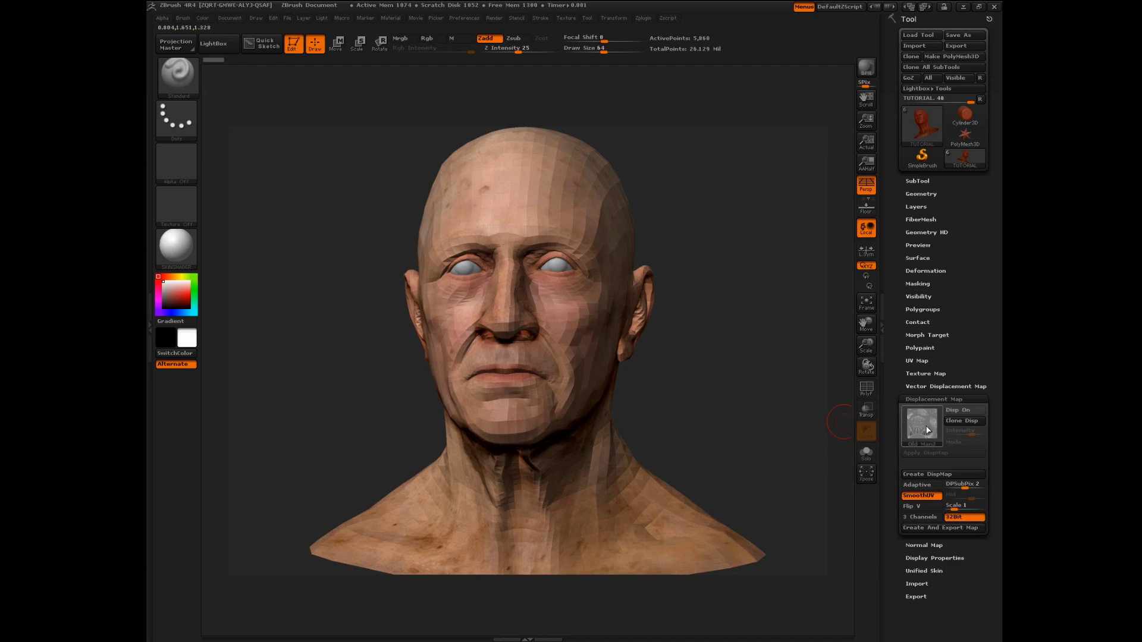
pyautogui.moveTo(931, 428)
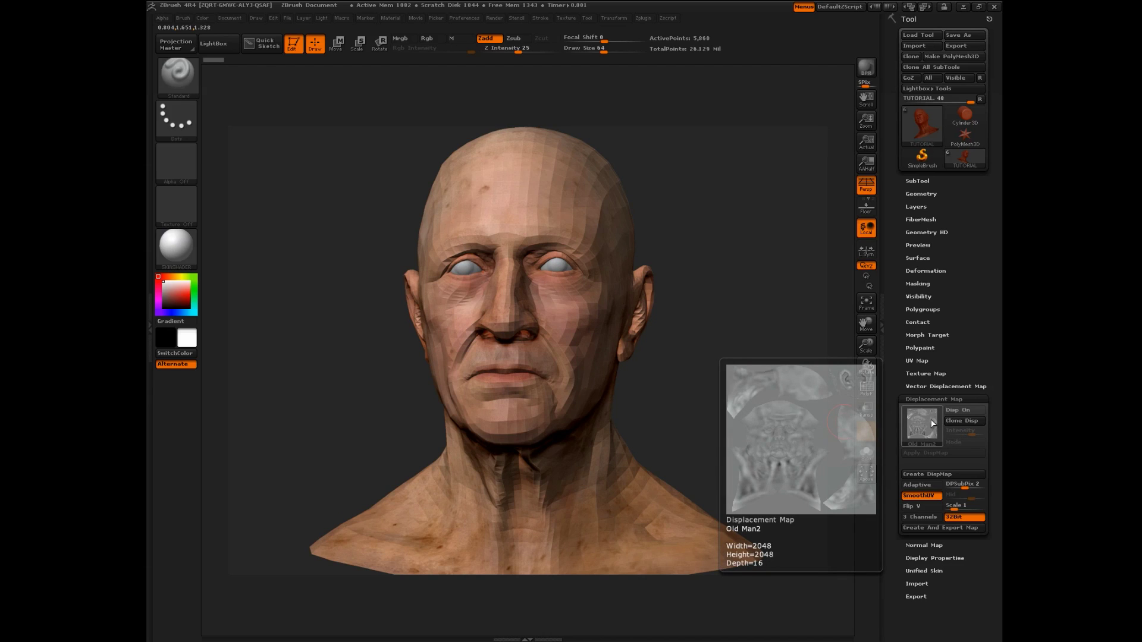
pyautogui.click(961, 421)
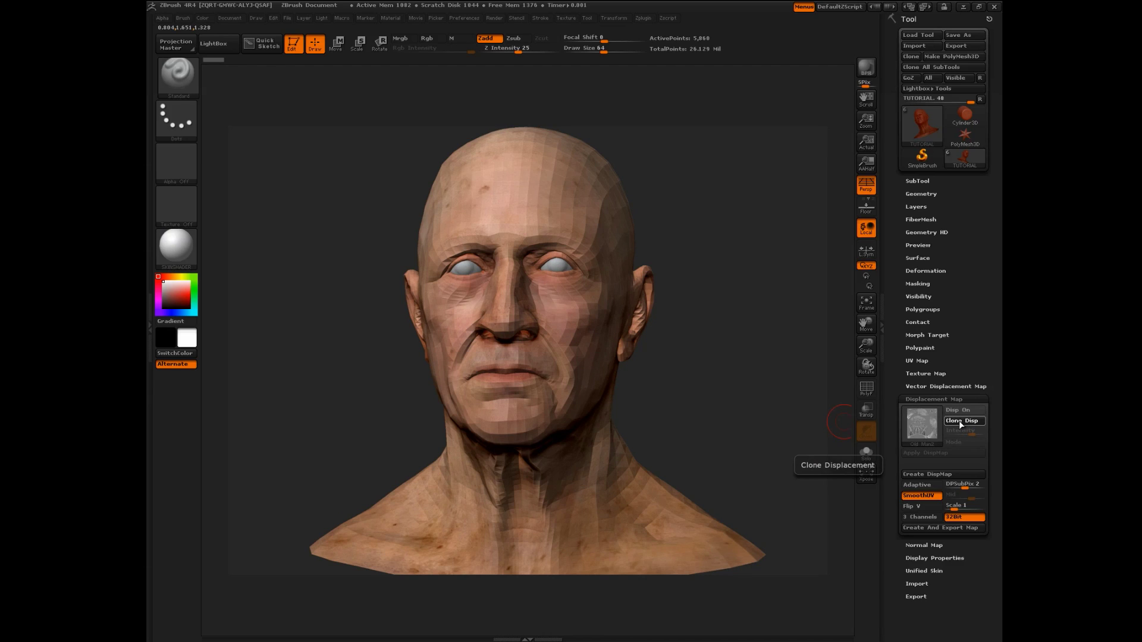
# - Check the file formats offered for exporting the cloned Old Man2 displacement alpha, leaving without saving
pyautogui.click(177, 163)
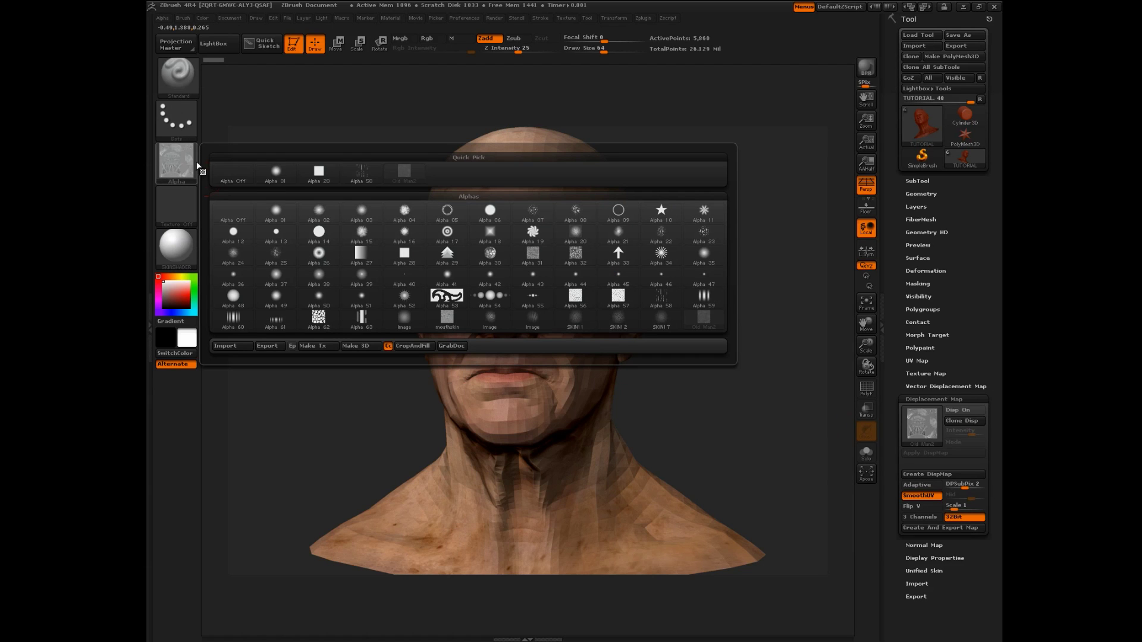
pyautogui.click(267, 346)
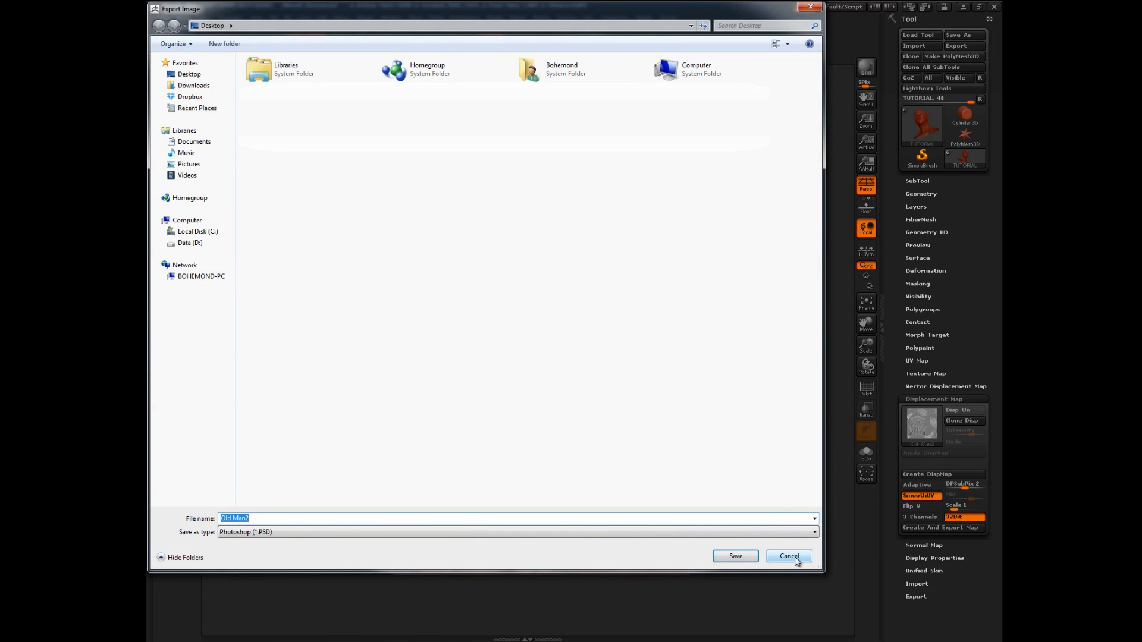
pyautogui.click(800, 531)
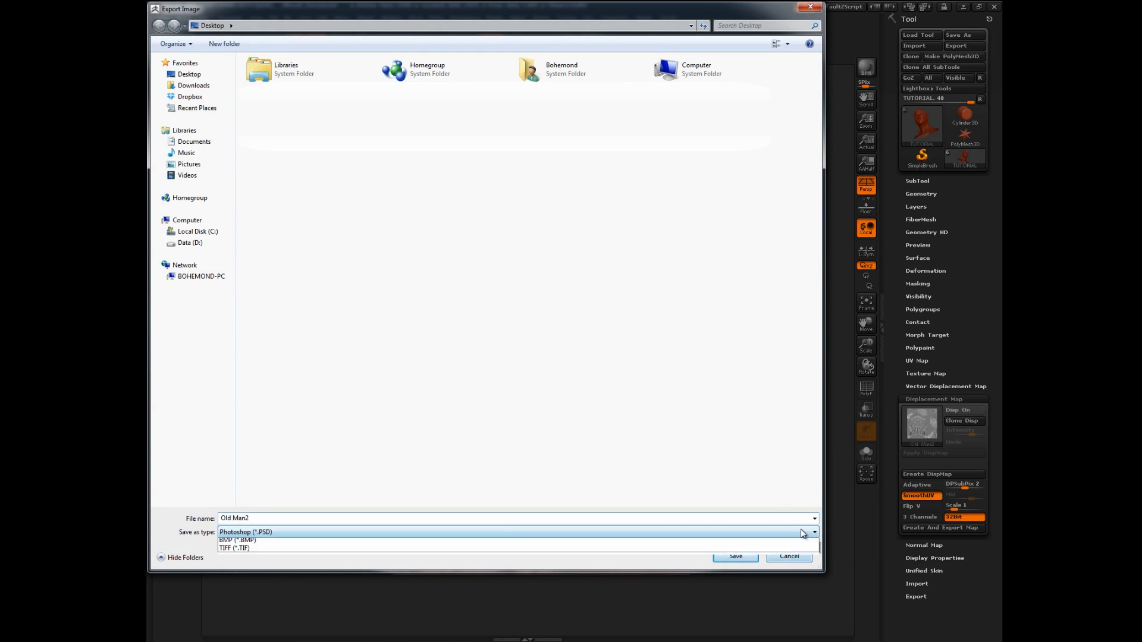
pyautogui.click(755, 495)
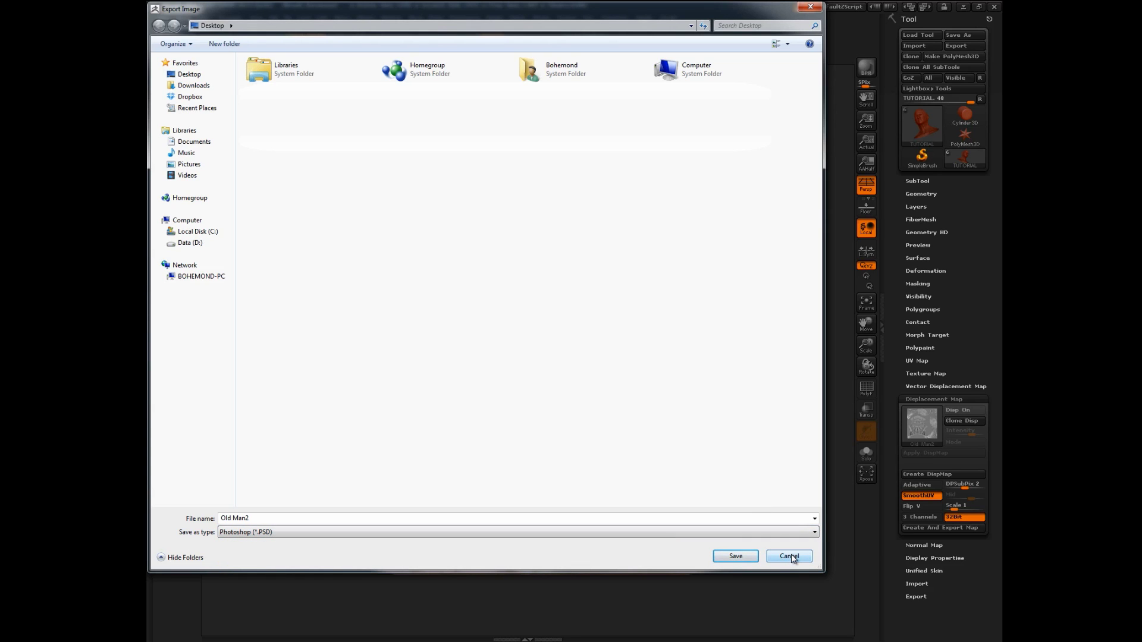
pyautogui.click(789, 556)
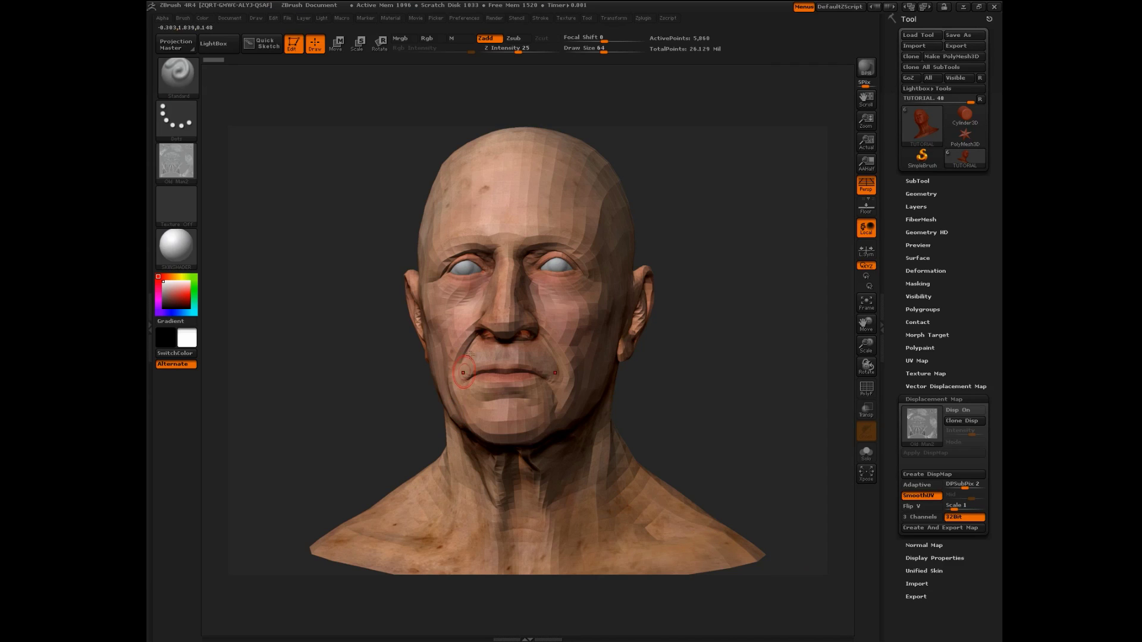
# - Switch to Photoshop, examine the face area of the Diffuse.PSD texture at 33.3% zoom, and minimize the document
pyautogui.moveTo(866, 326); pyautogui.dragTo(863, 314)
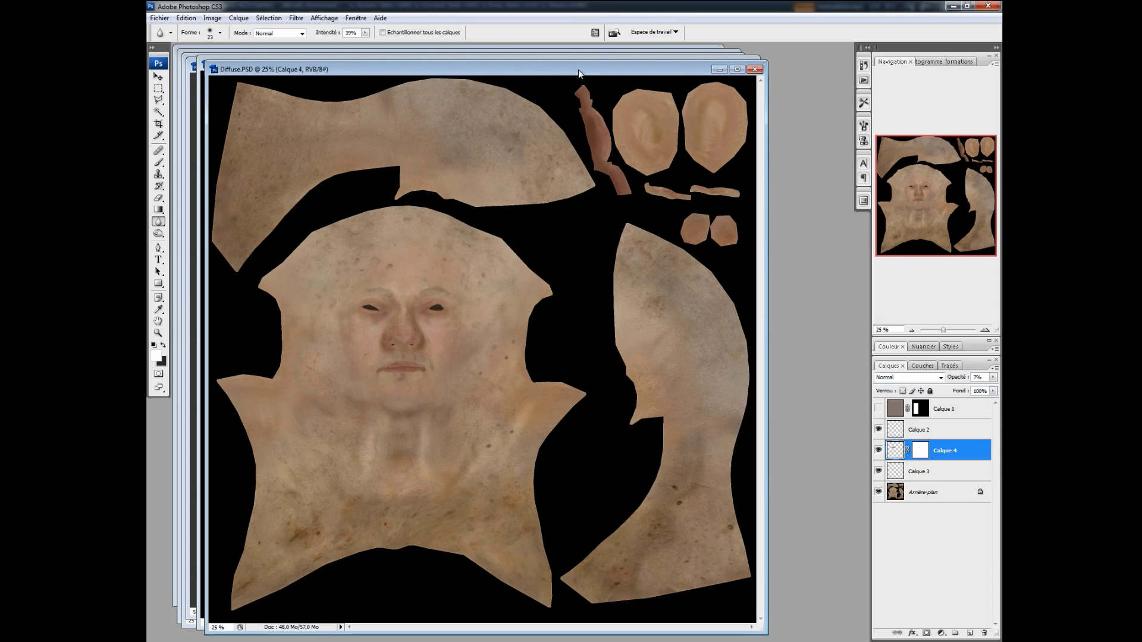
pyautogui.moveTo(578, 70)
pyautogui.mouseDown()
pyautogui.moveTo(615, 73)
pyautogui.moveTo(571, 71)
pyautogui.mouseUp()
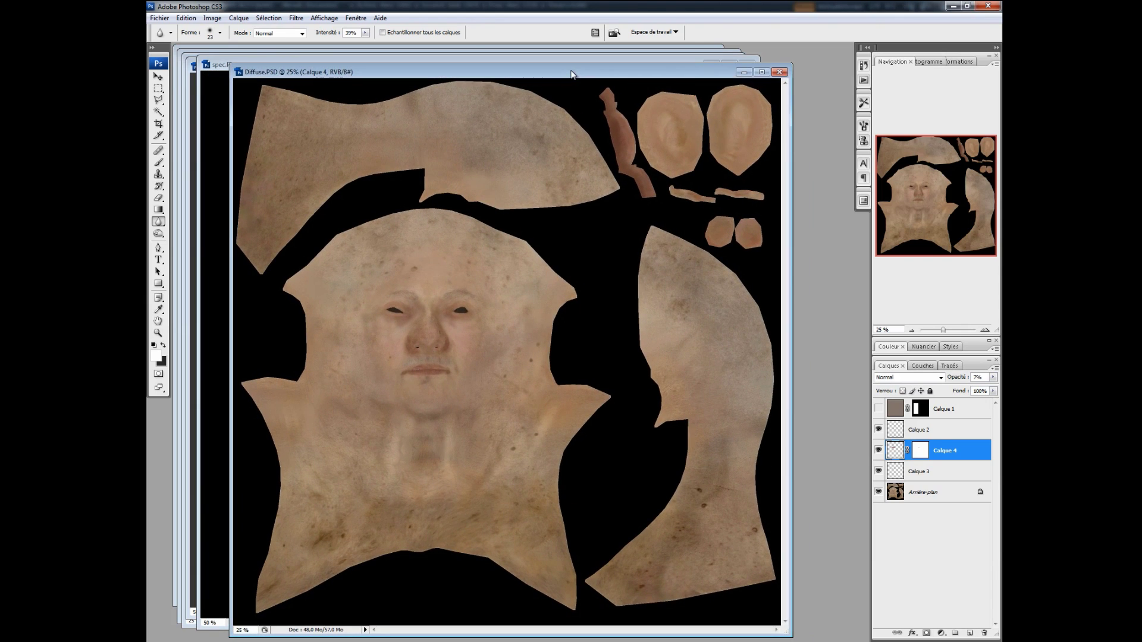
pyautogui.hotkey('ctrl', '+')
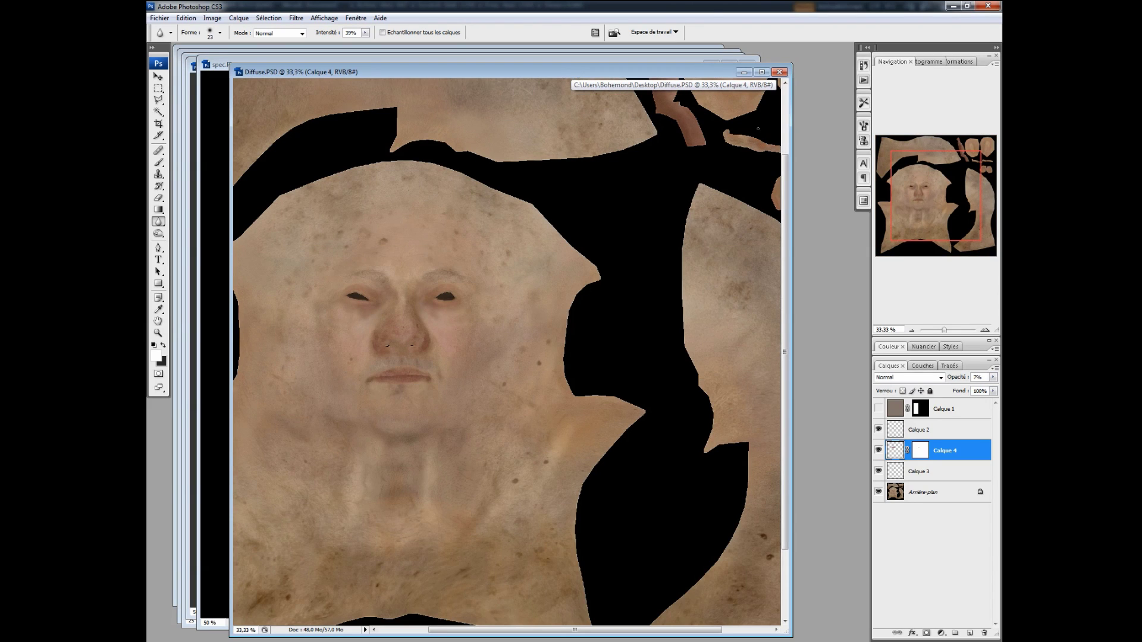
pyautogui.moveTo(943, 222); pyautogui.dragTo(912, 229)
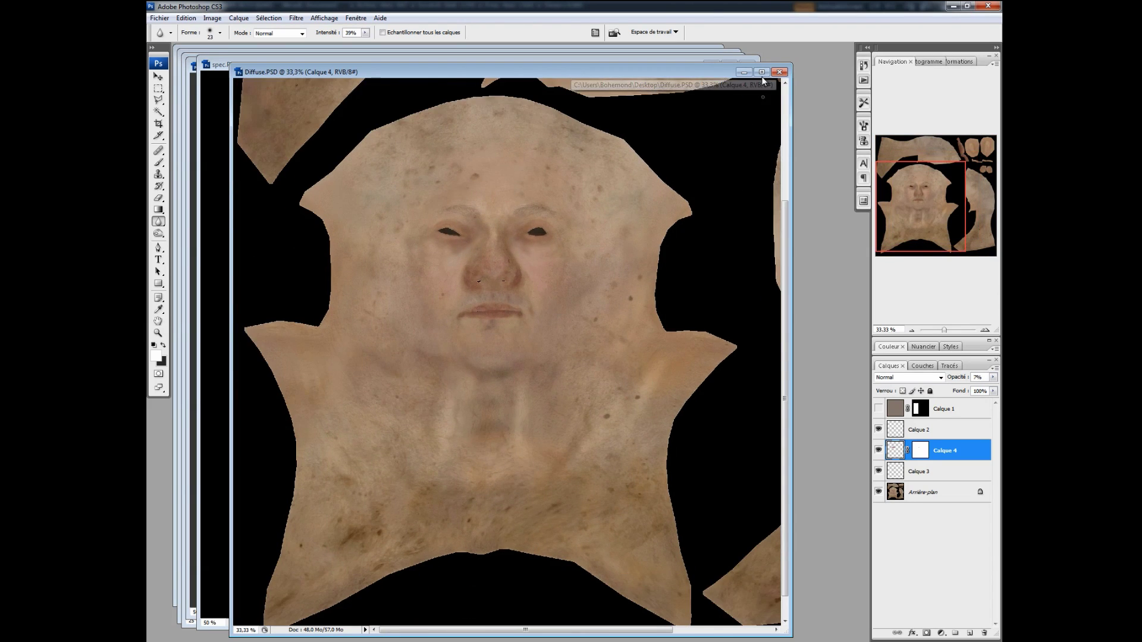
pyautogui.click(743, 72)
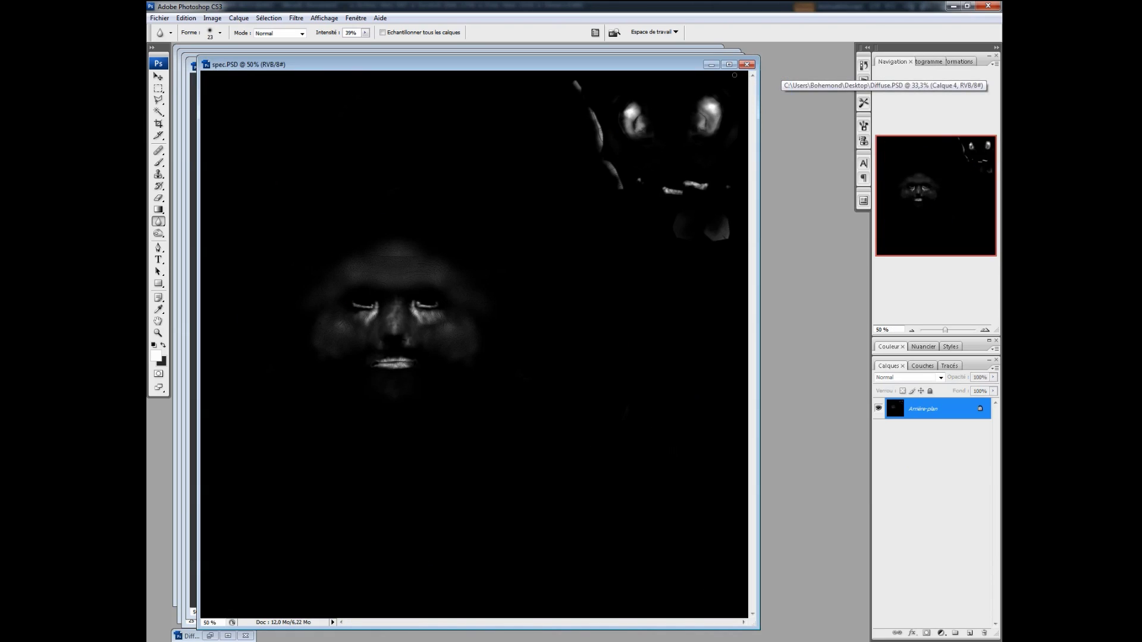
# - Examine the spec.PSD specular map and close it without saving changes
pyautogui.moveTo(683, 65); pyautogui.dragTo(698, 73)
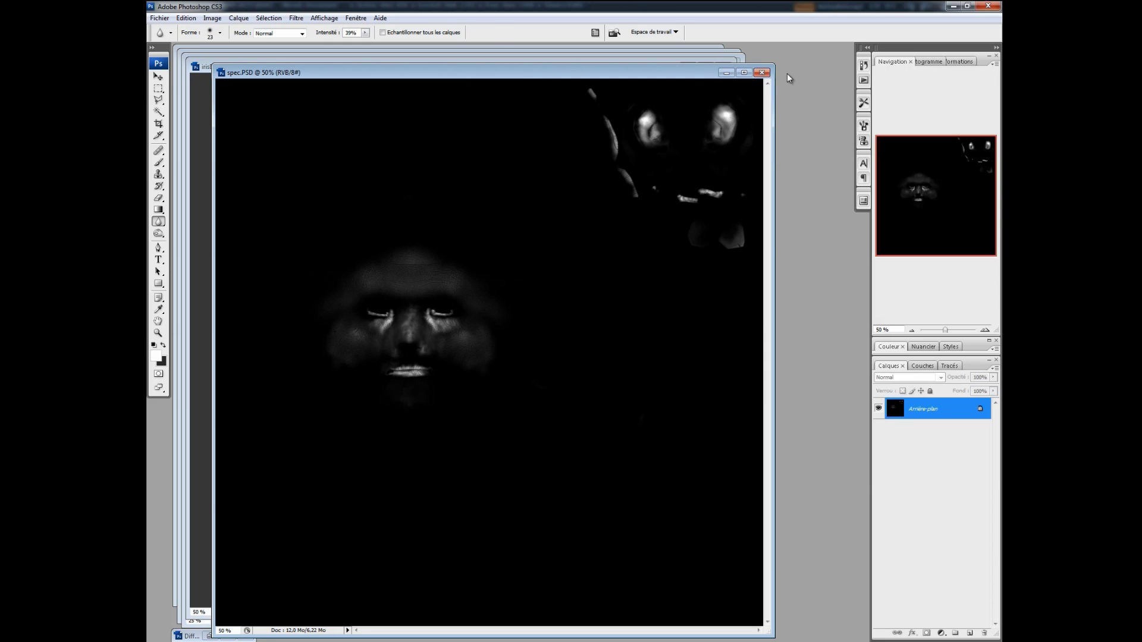
pyautogui.click(761, 73)
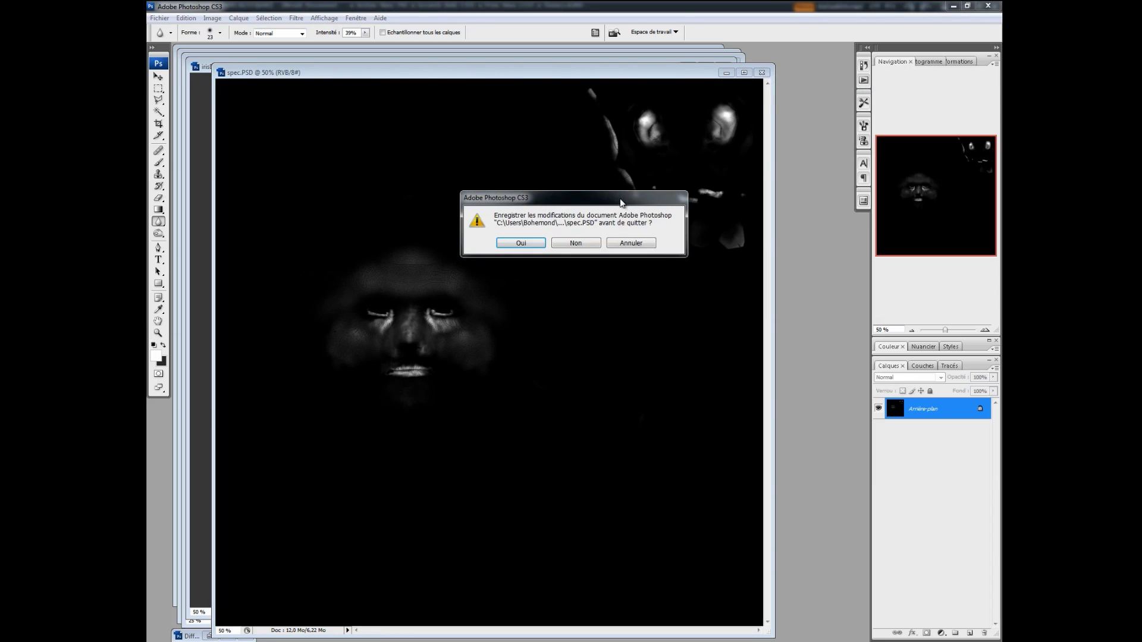
pyautogui.click(592, 244)
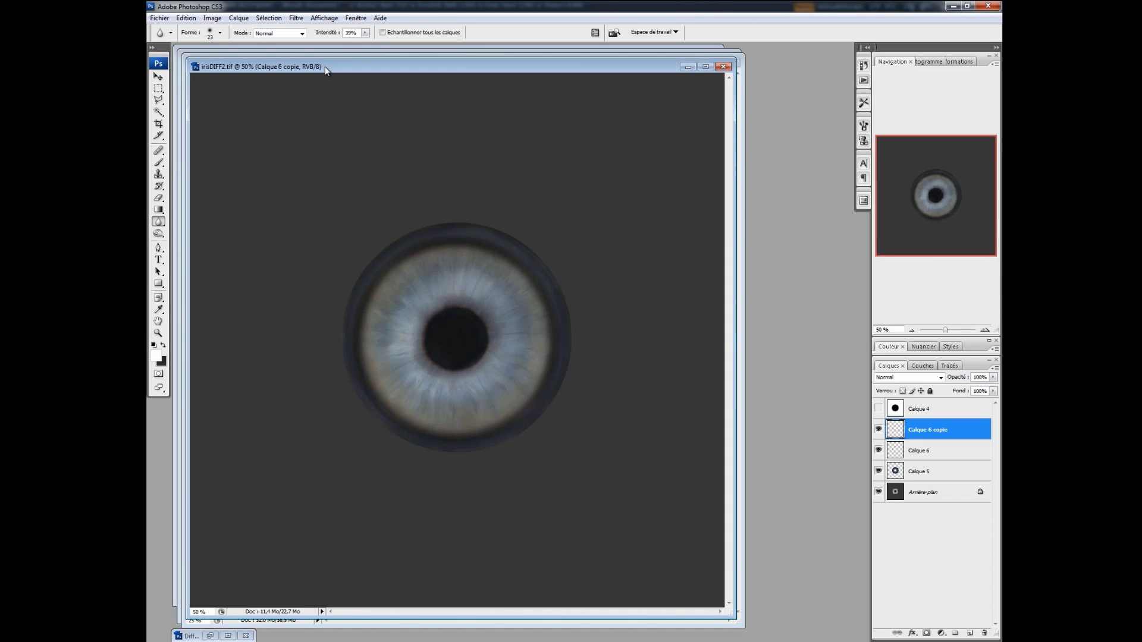
# - Examine the irisDIFF2.tif iris texture and the Displacement.tif map, closing each one
pyautogui.moveTo(325, 70); pyautogui.dragTo(349, 71)
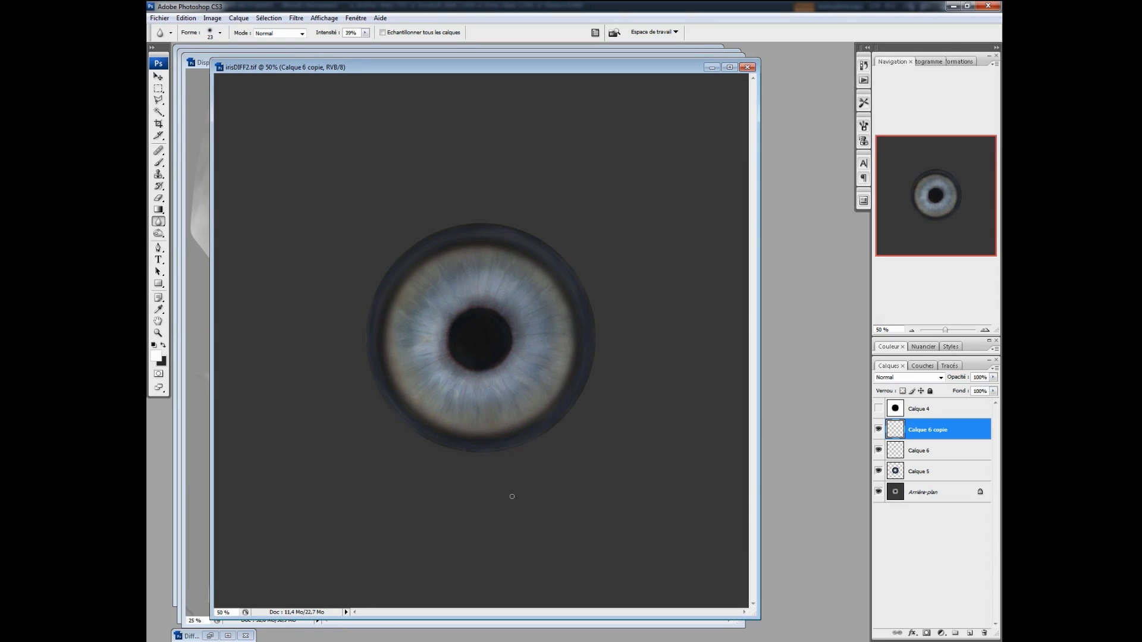
pyautogui.click(748, 67)
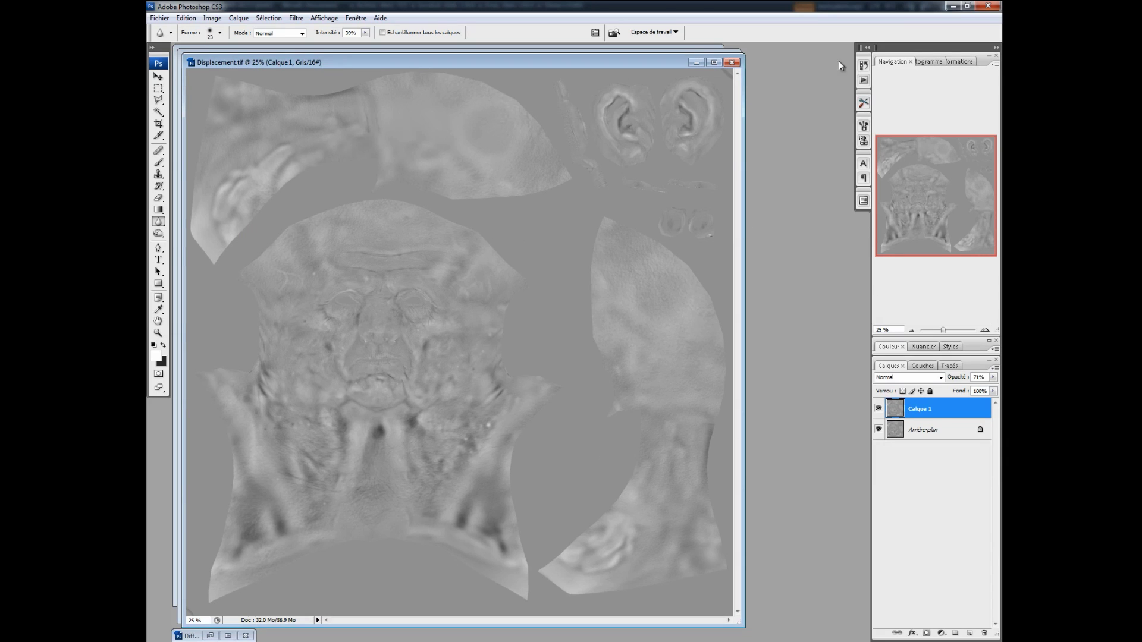
pyautogui.click(735, 62)
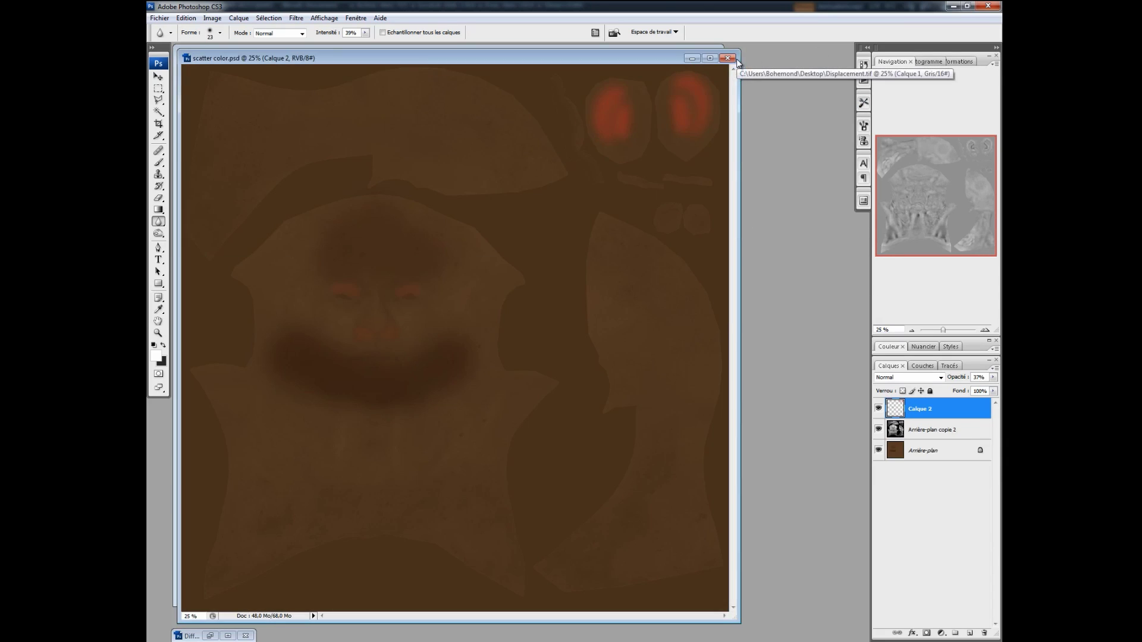
# - Examine the scatter color.psd map, close it, and inspect the irisDISP2.tif iris displacement map
pyautogui.moveTo(408, 59); pyautogui.dragTo(449, 63)
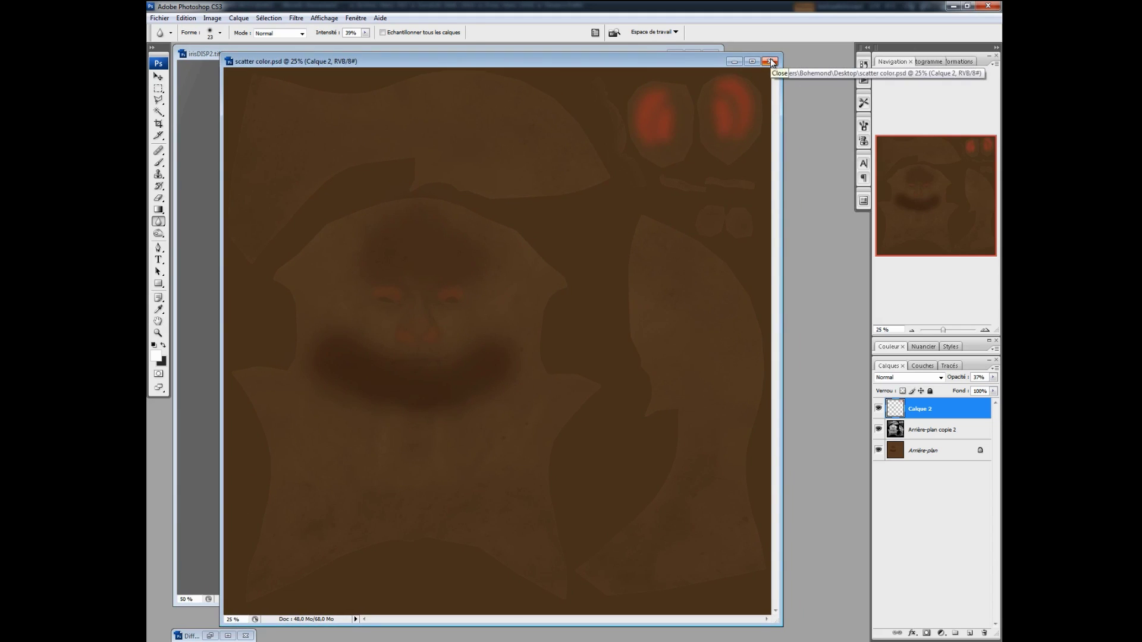
pyautogui.click(771, 62)
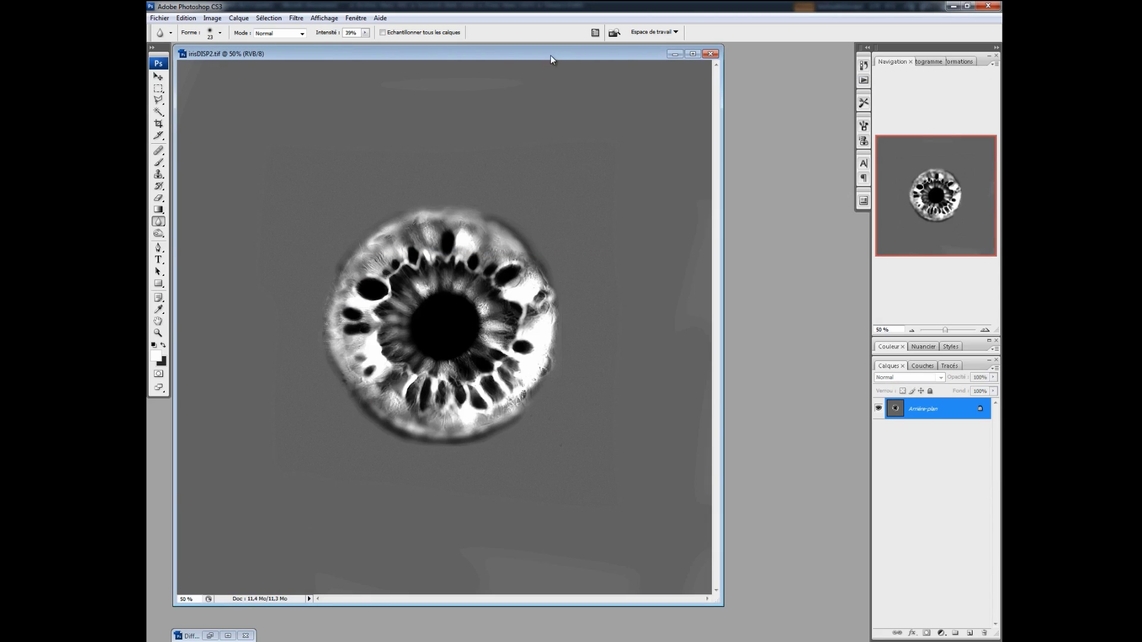
pyautogui.moveTo(551, 55)
pyautogui.mouseDown()
pyautogui.moveTo(625, 62)
pyautogui.moveTo(612, 66)
pyautogui.mouseUp()
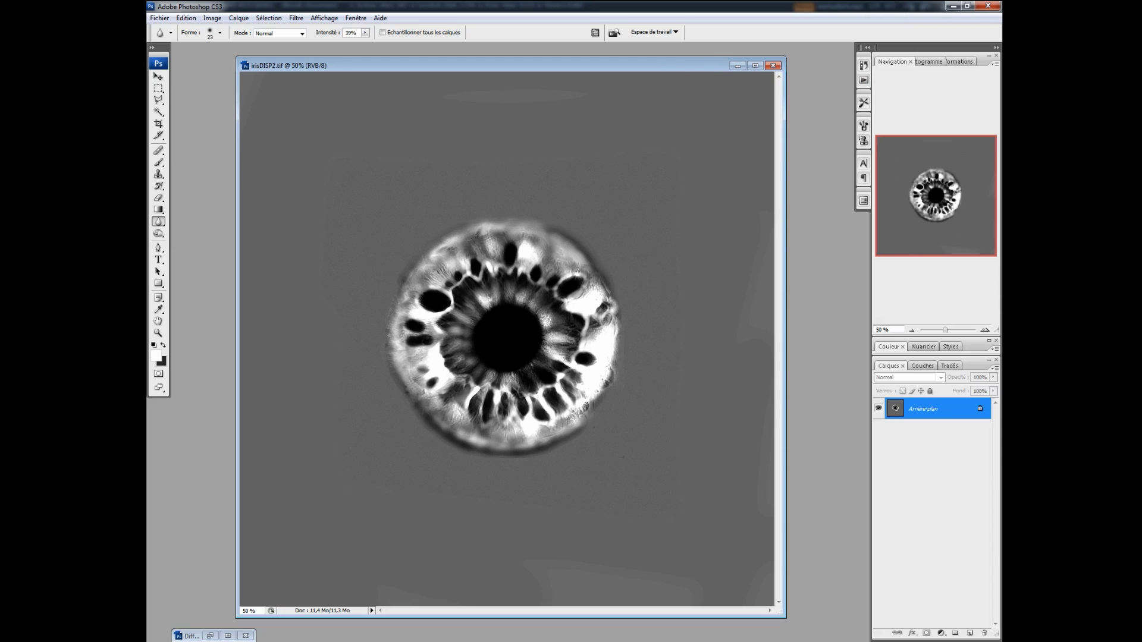
# - Switch to 3ds Max and keep the scene's display units at metric centimeters in Units Setup
pyautogui.hotkey('alt', 'Tab')
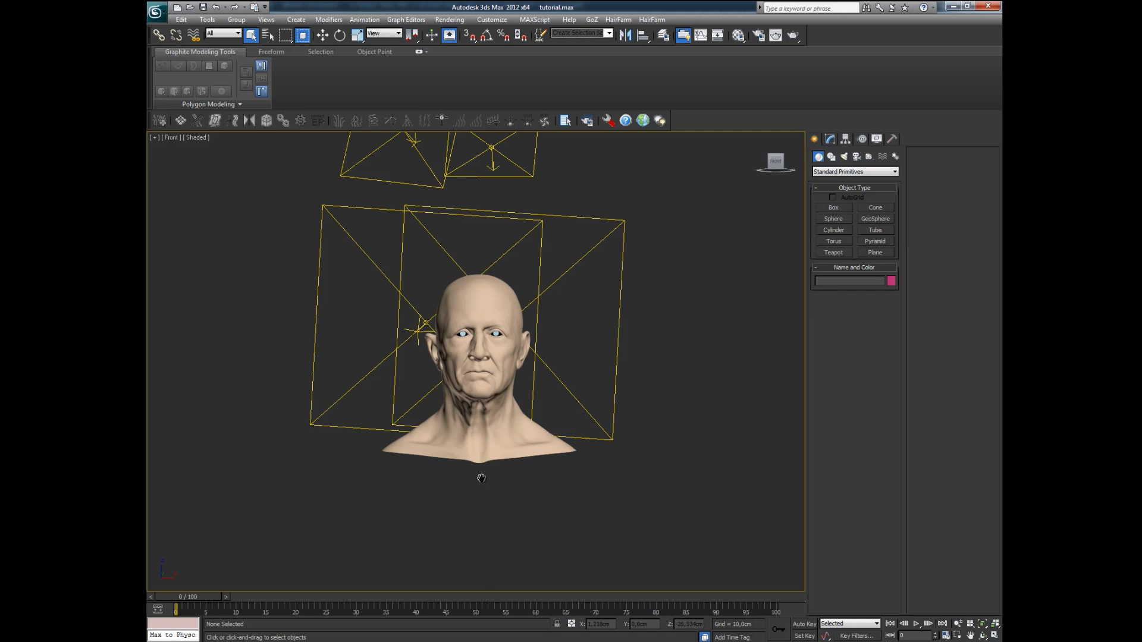
pyautogui.scroll(2, 480, 473)
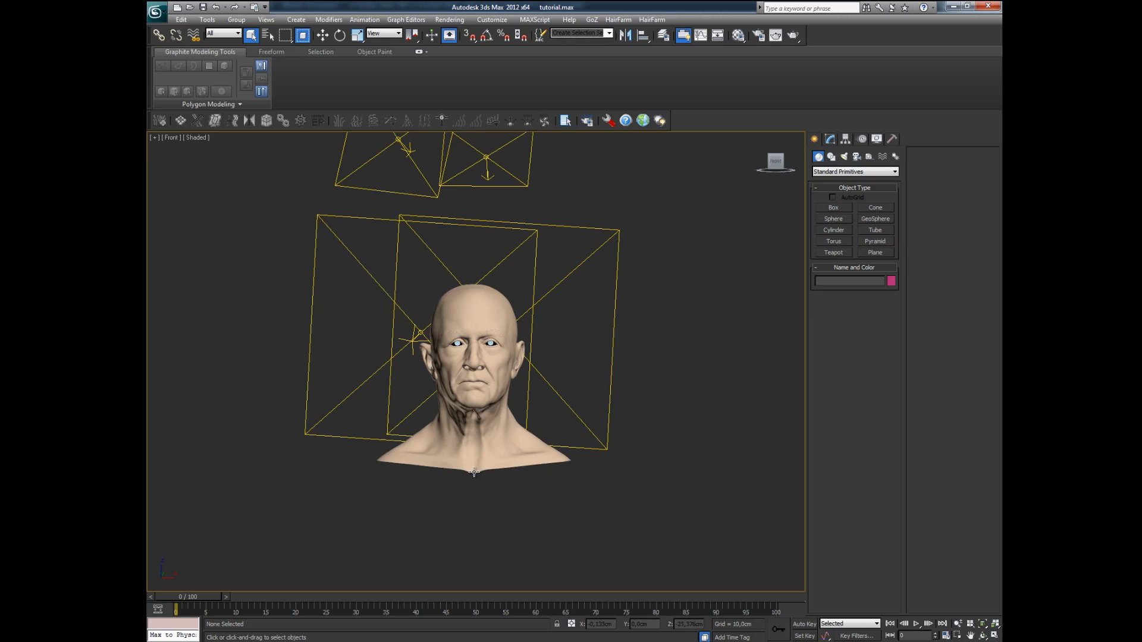
pyautogui.click(492, 20)
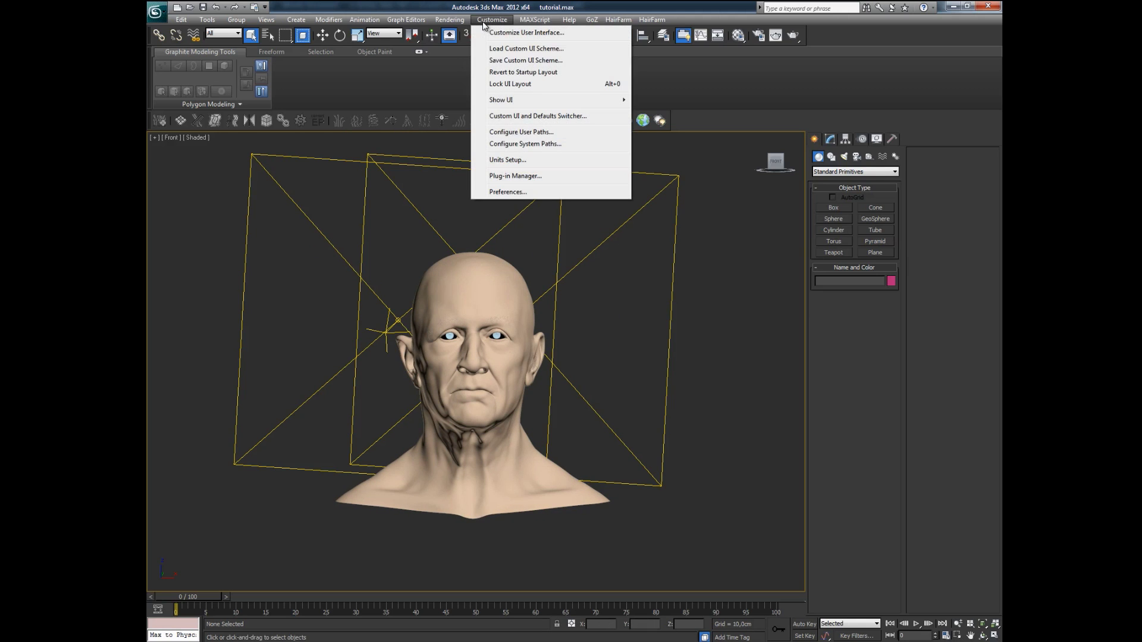
pyautogui.click(513, 159)
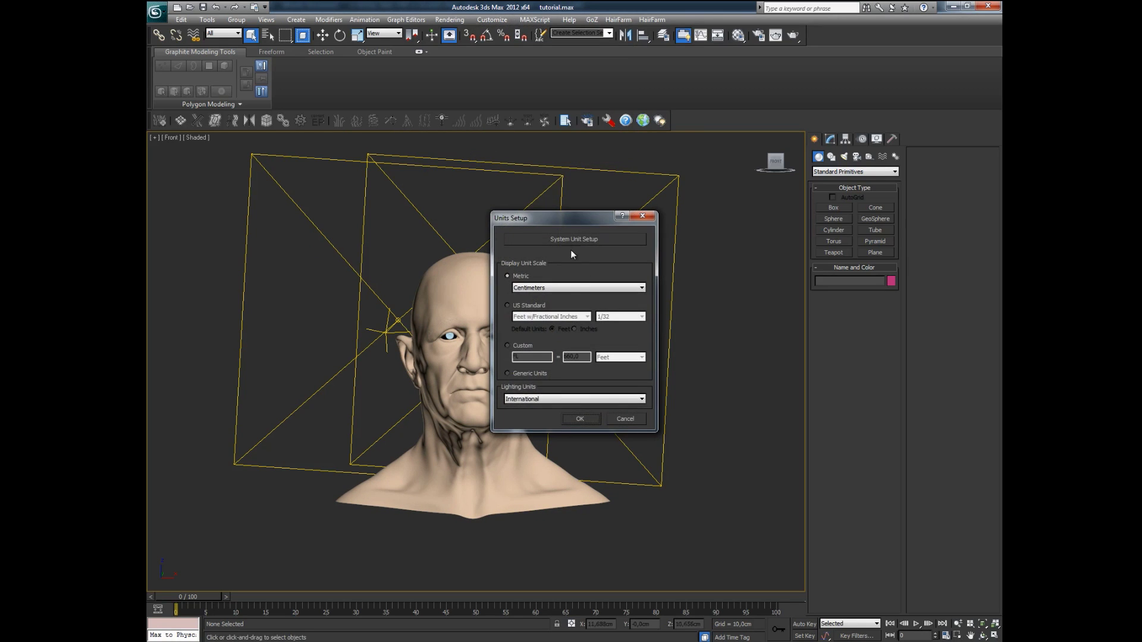
pyautogui.click(559, 288)
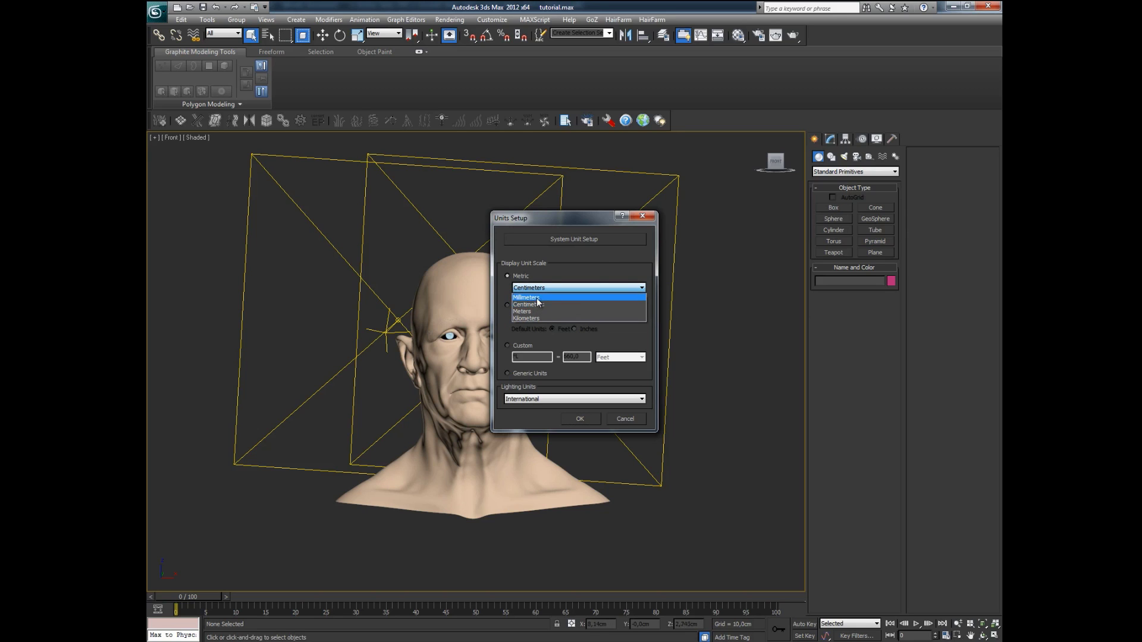
pyautogui.click(617, 268)
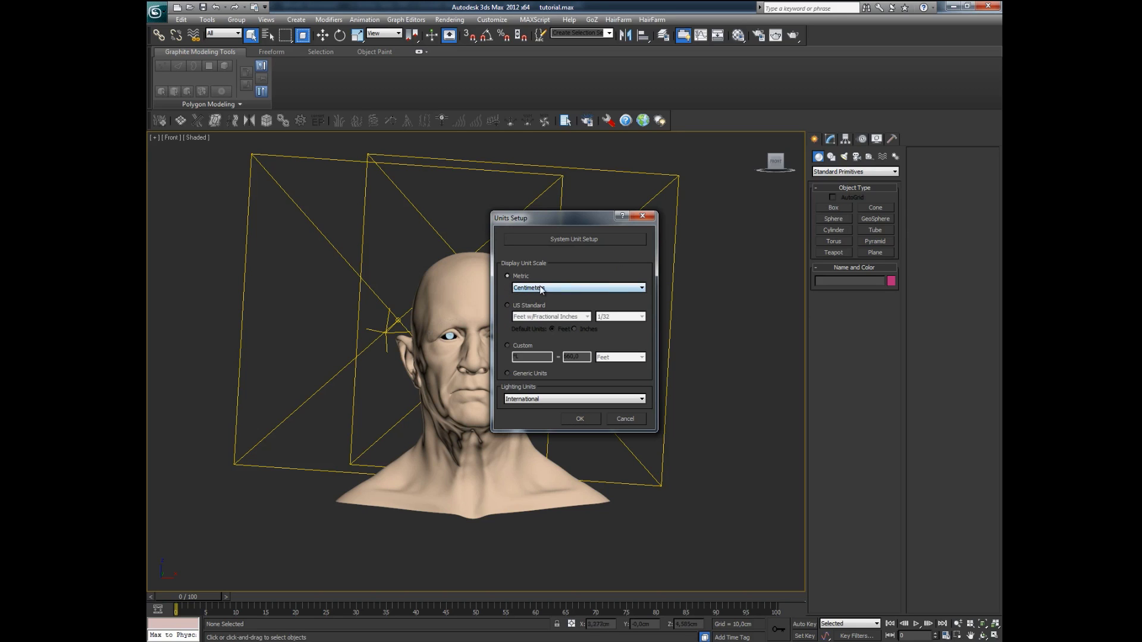
# - Keep the system unit scale at 1 unit = 1.0 centimeters and accept the units setup
pyautogui.click(569, 239)
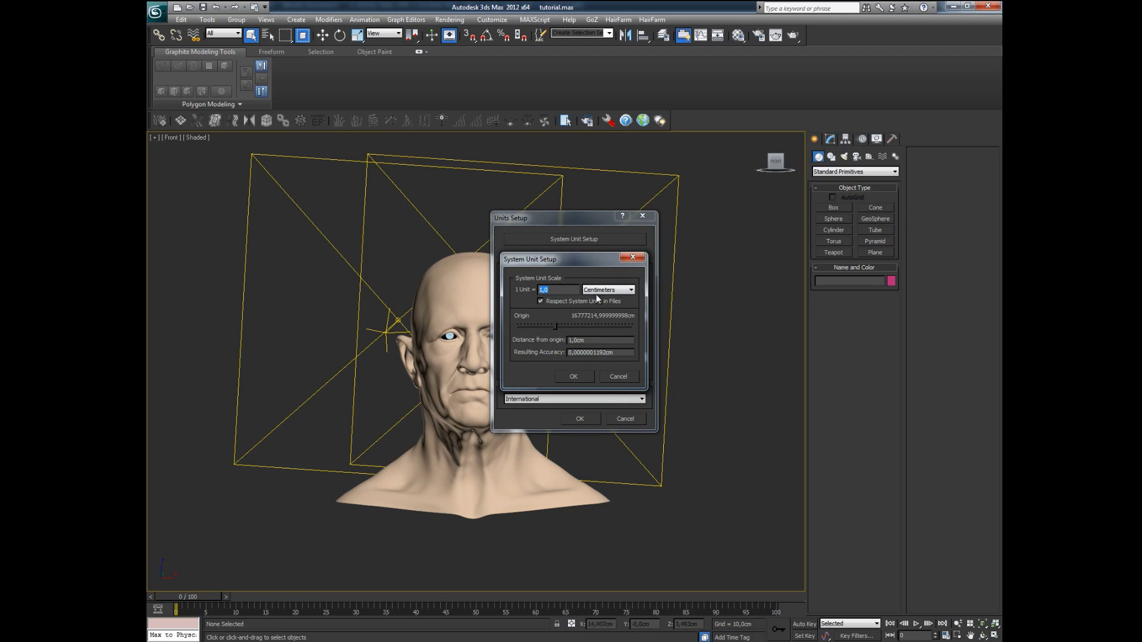
pyautogui.click(614, 289)
pyautogui.click(613, 289)
pyautogui.click(577, 376)
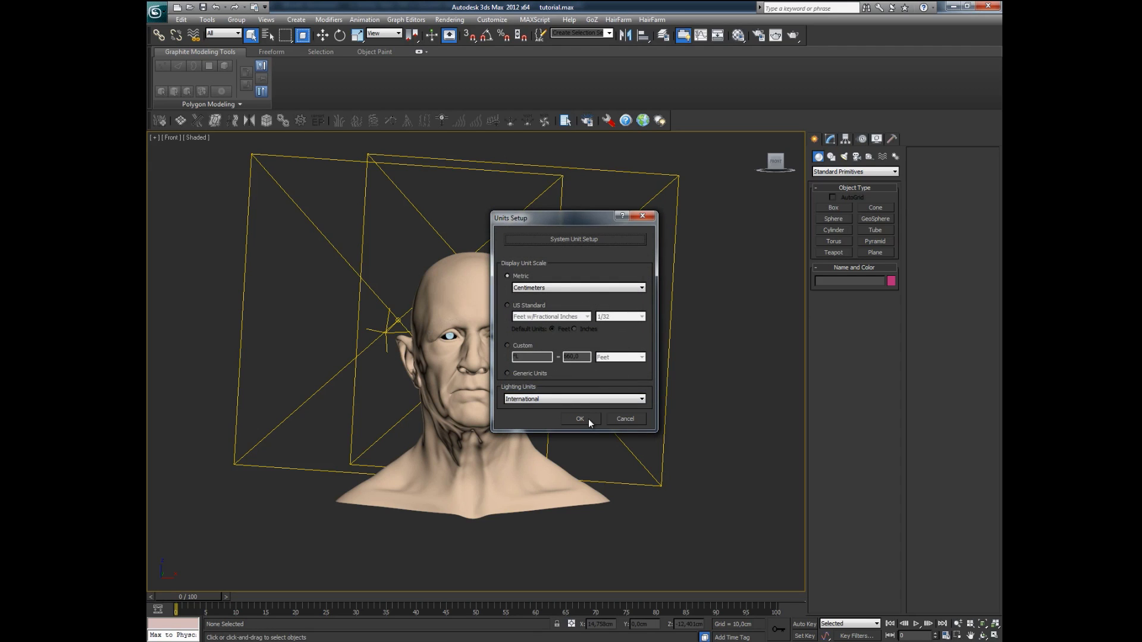
pyautogui.click(588, 419)
# - Measure the head's height with a Tape helper placed beside the face from chin level to the crown
pyautogui.moveTo(529, 435); pyautogui.dragTo(534, 424, button='middle')
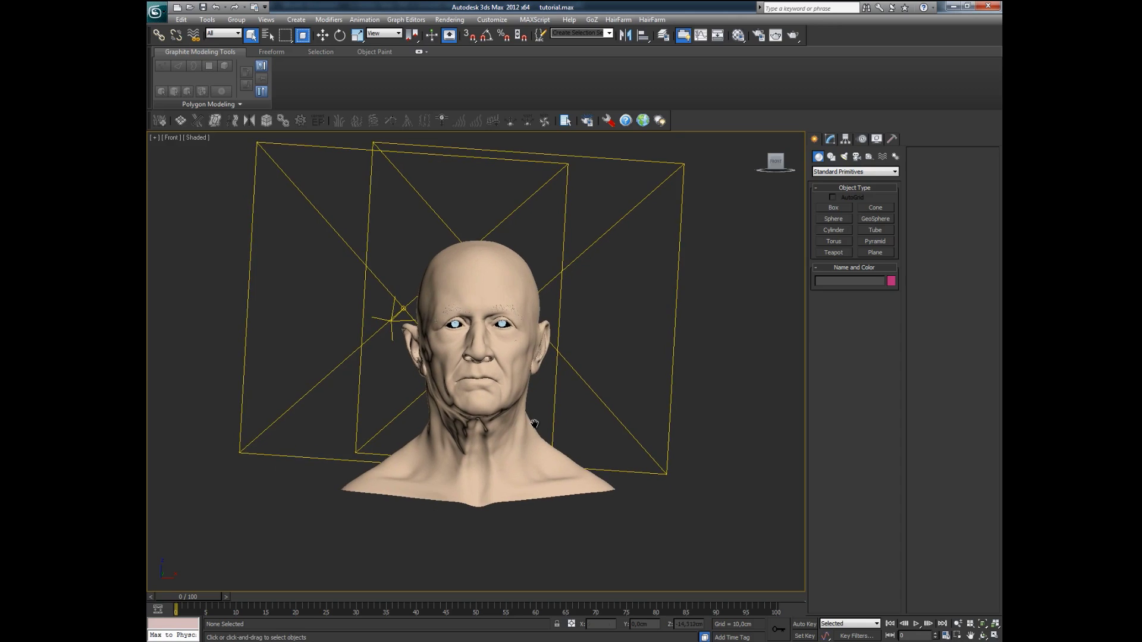
pyautogui.scroll(2, 534, 424)
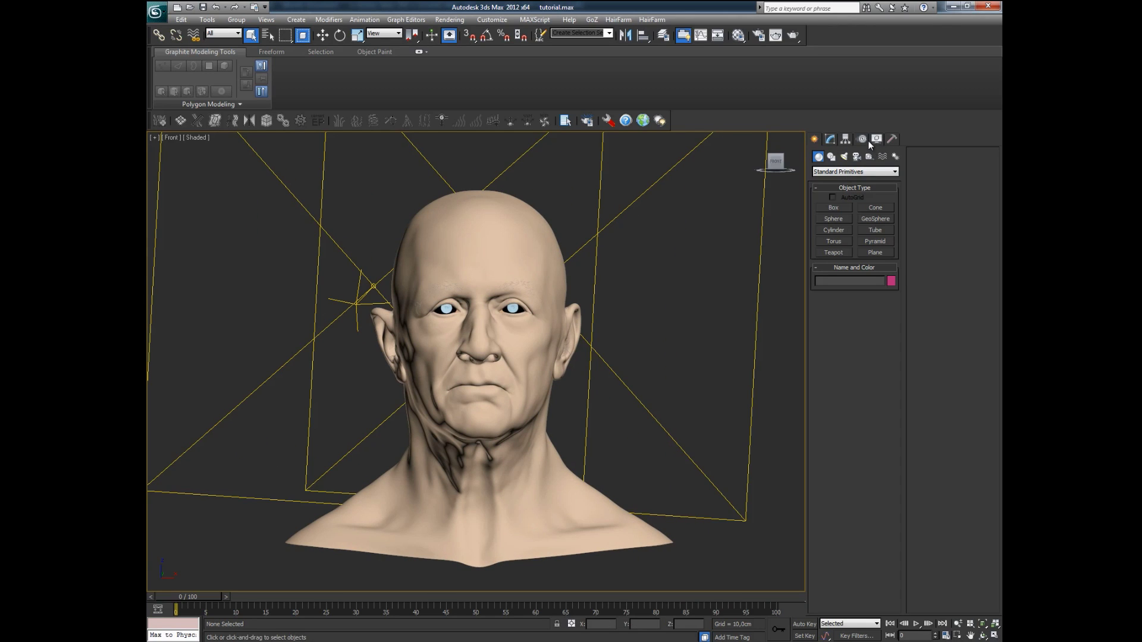
pyautogui.click(859, 158)
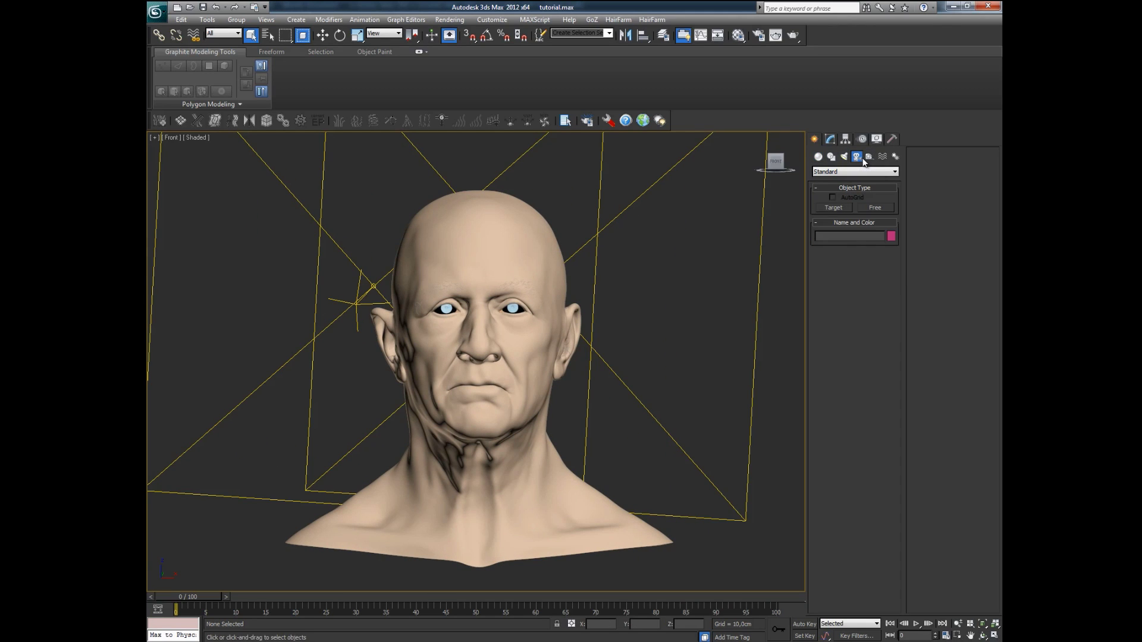
pyautogui.click(869, 157)
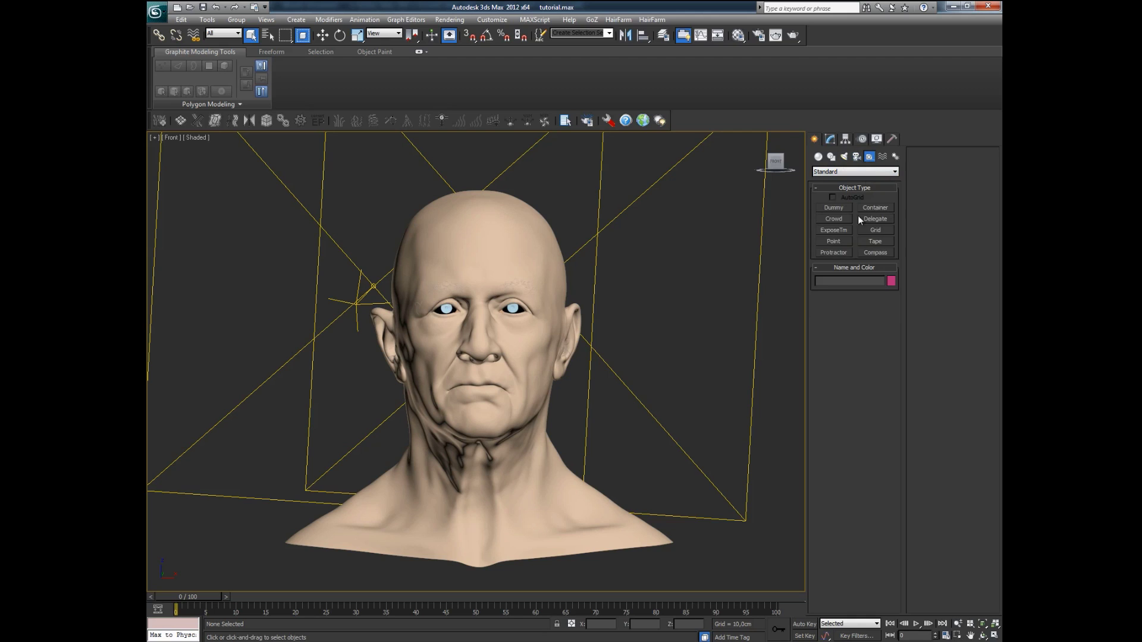
pyautogui.click(884, 242)
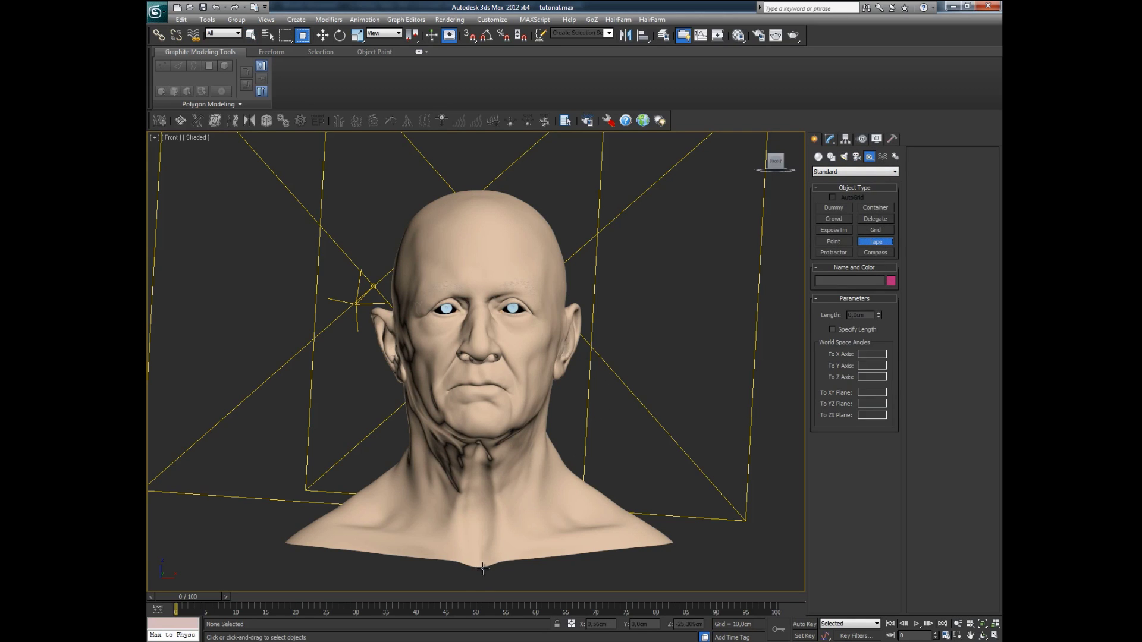
pyautogui.moveTo(565, 438); pyautogui.dragTo(571, 189)
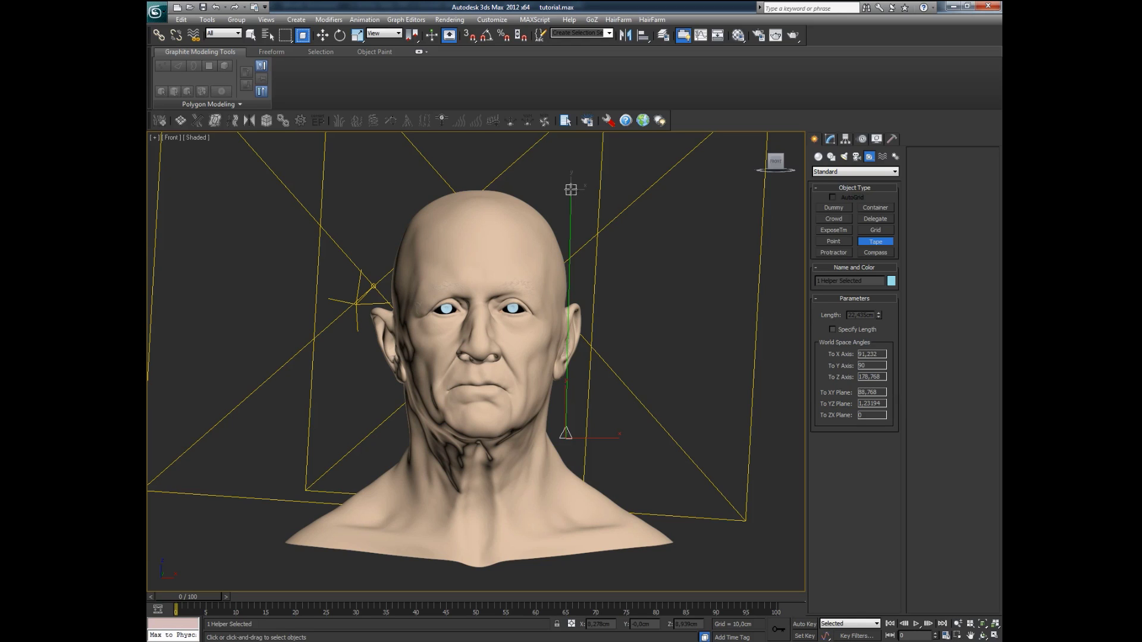
# - Measure the width of the head's left eye with a second Tape helper and finish placing tapes
pyautogui.moveTo(501, 308); pyautogui.dragTo(527, 309)
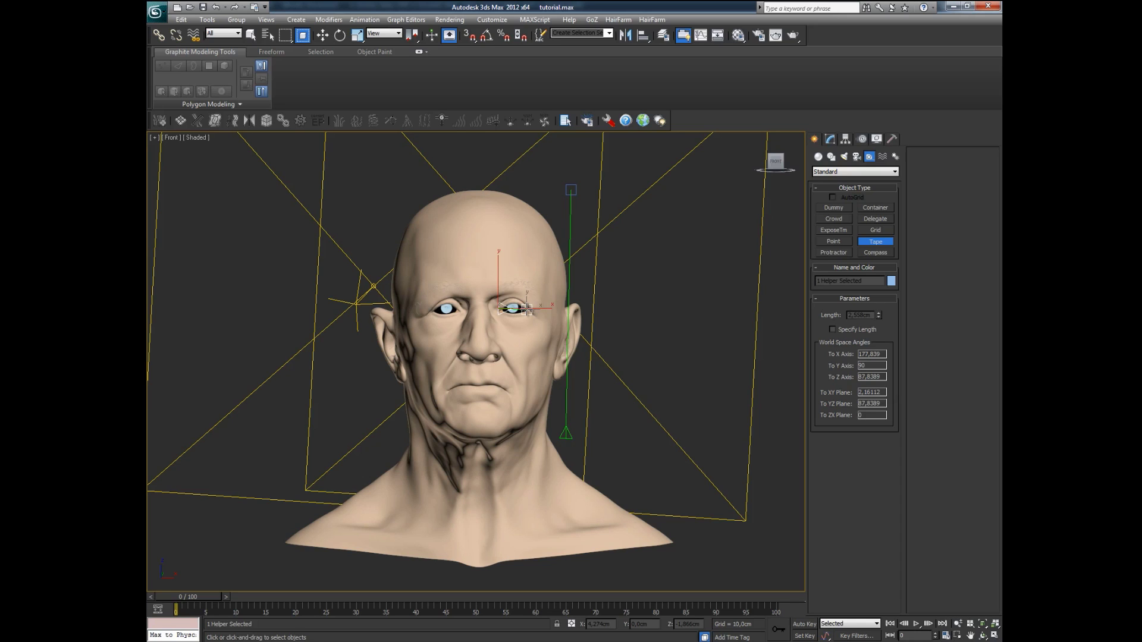
pyautogui.moveTo(527, 309); pyautogui.dragTo(528, 309)
pyautogui.rightClick(678, 284)
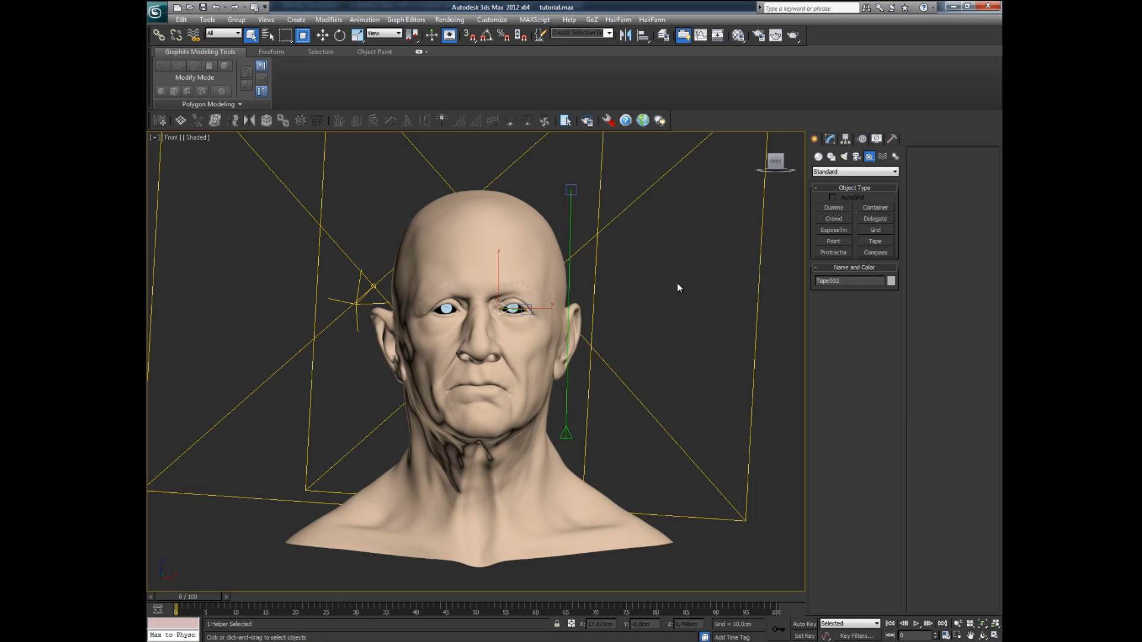
# - Check which production renderer is assigned to the scene in Render Setup
pyautogui.click(757, 35)
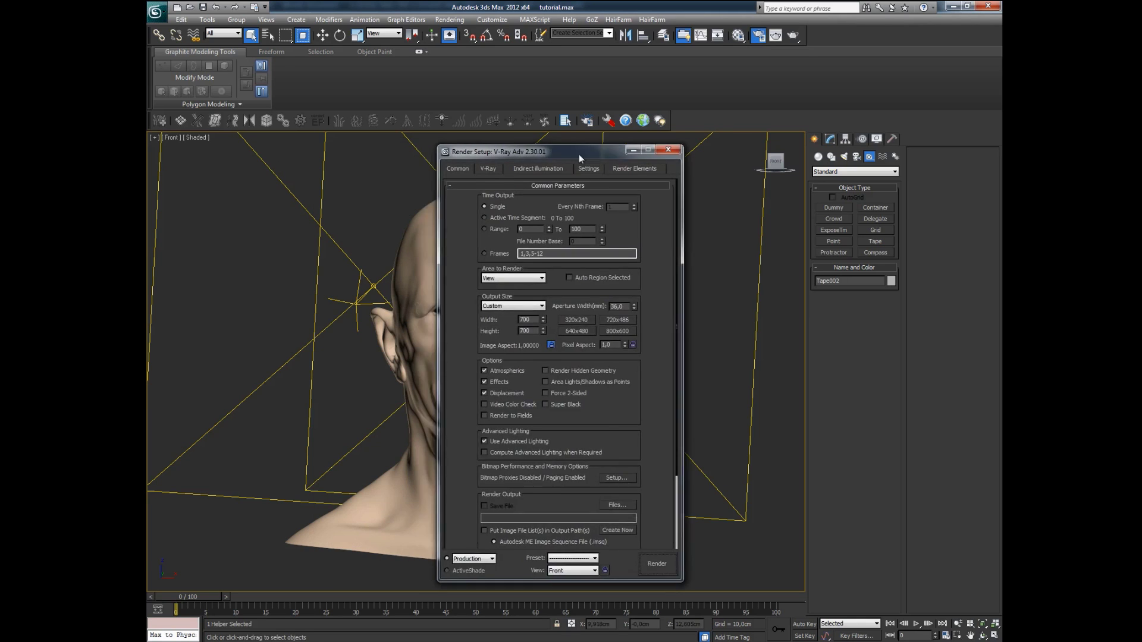
pyautogui.moveTo(579, 153); pyautogui.dragTo(639, 147)
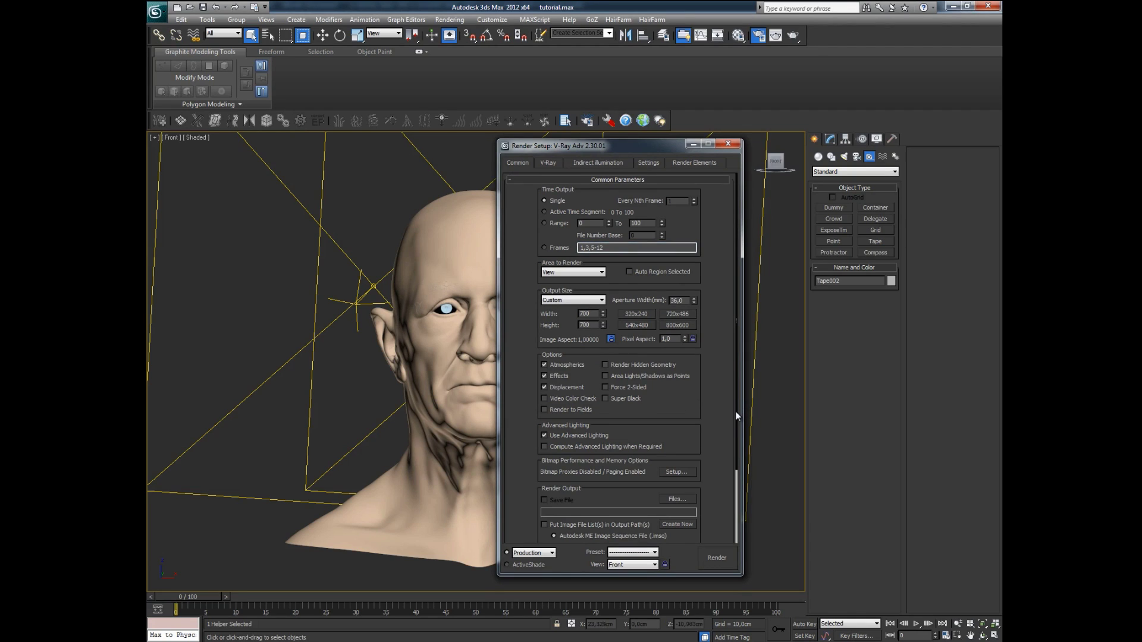
pyautogui.scroll(-5, 735, 412)
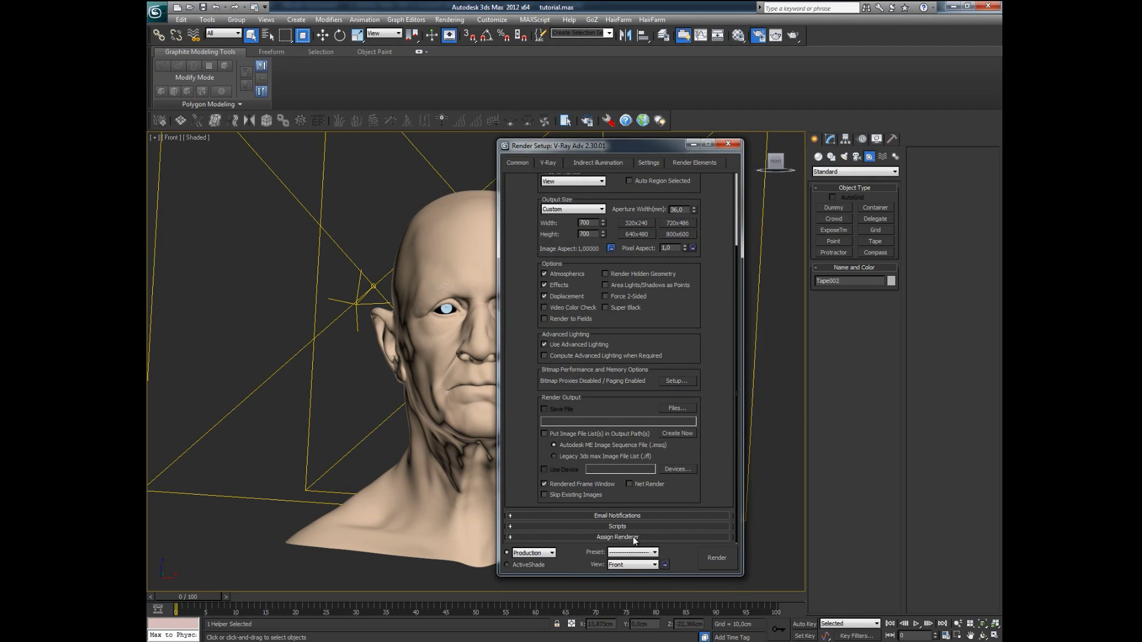
pyautogui.click(632, 537)
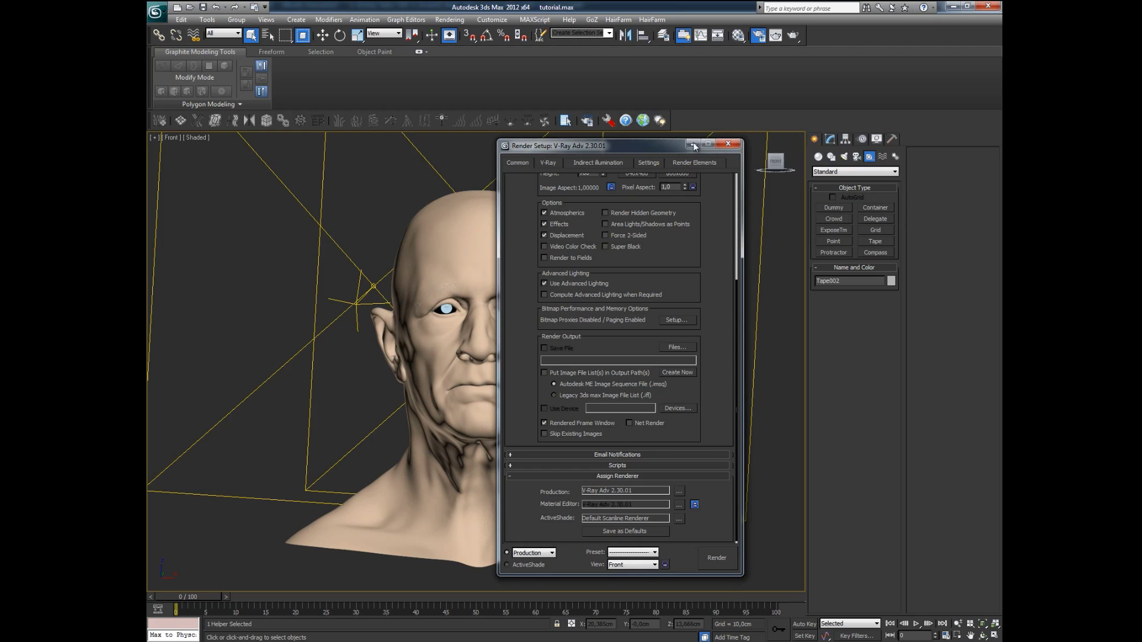
pyautogui.click(727, 144)
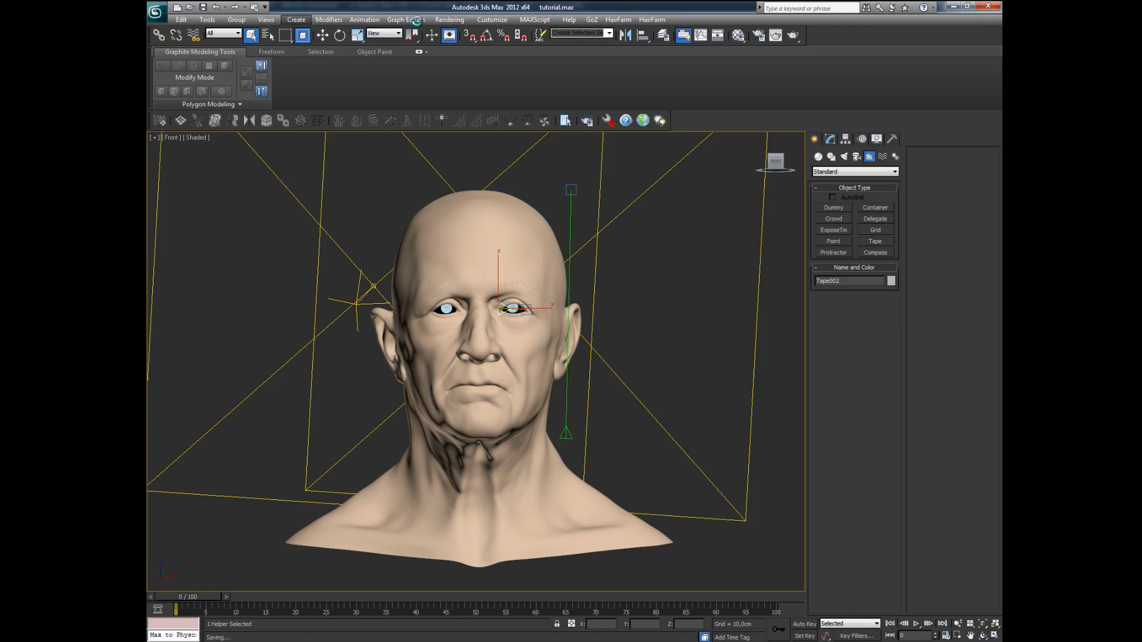
# - Review the Gamma/LUT correction preferences for display, materials and bitmap files, and accept them
pyautogui.click(484, 21)
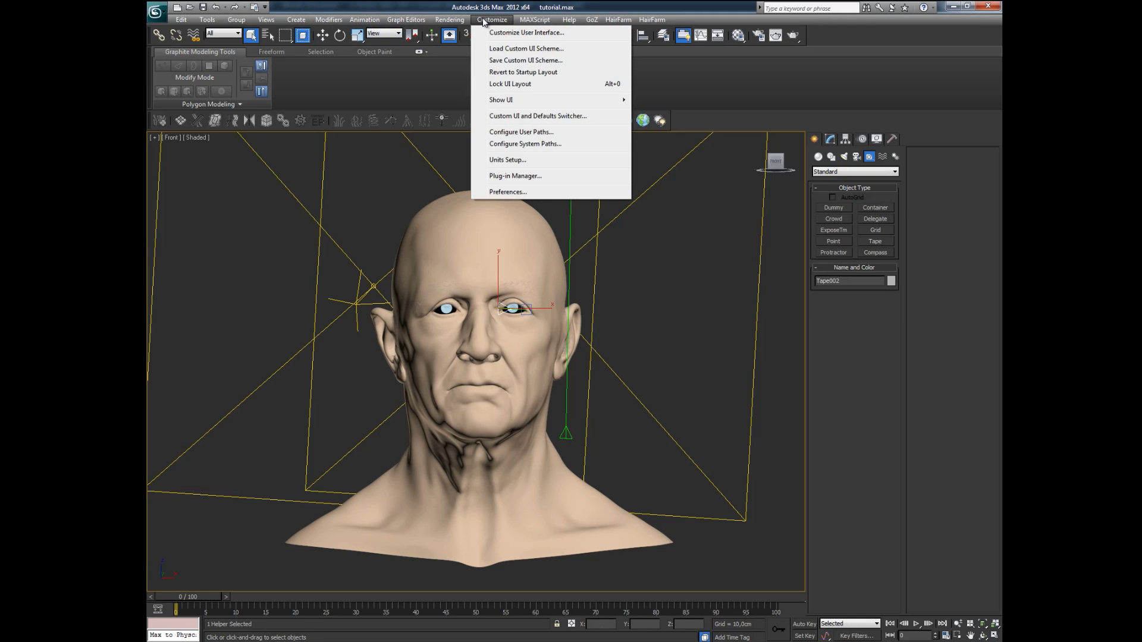
pyautogui.click(448, 20)
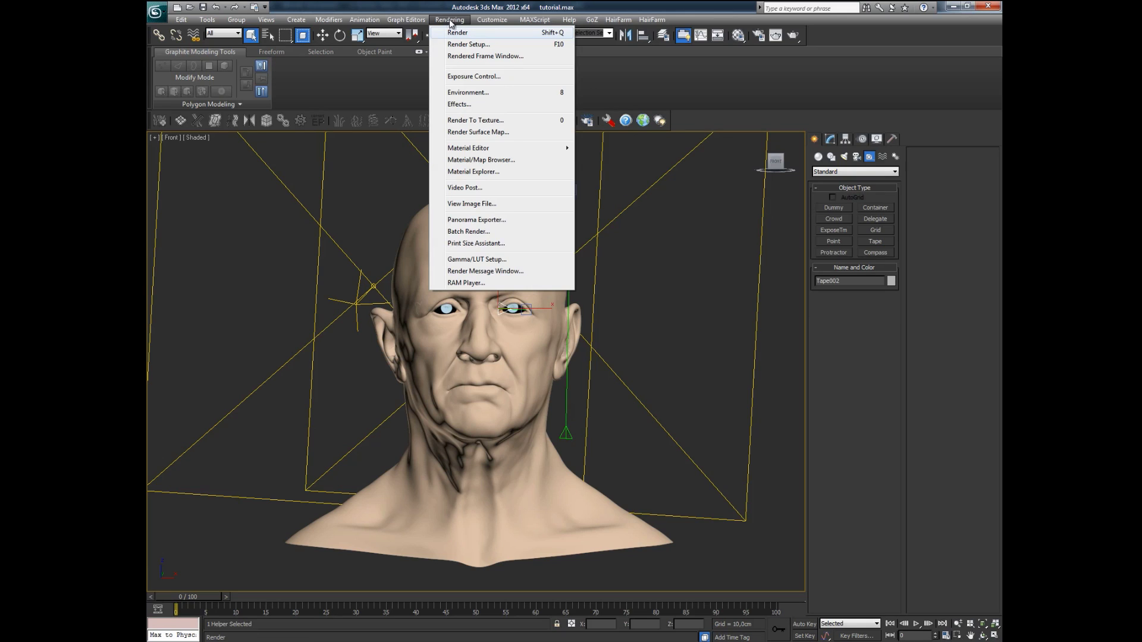
pyautogui.click(569, 19)
pyautogui.click(501, 20)
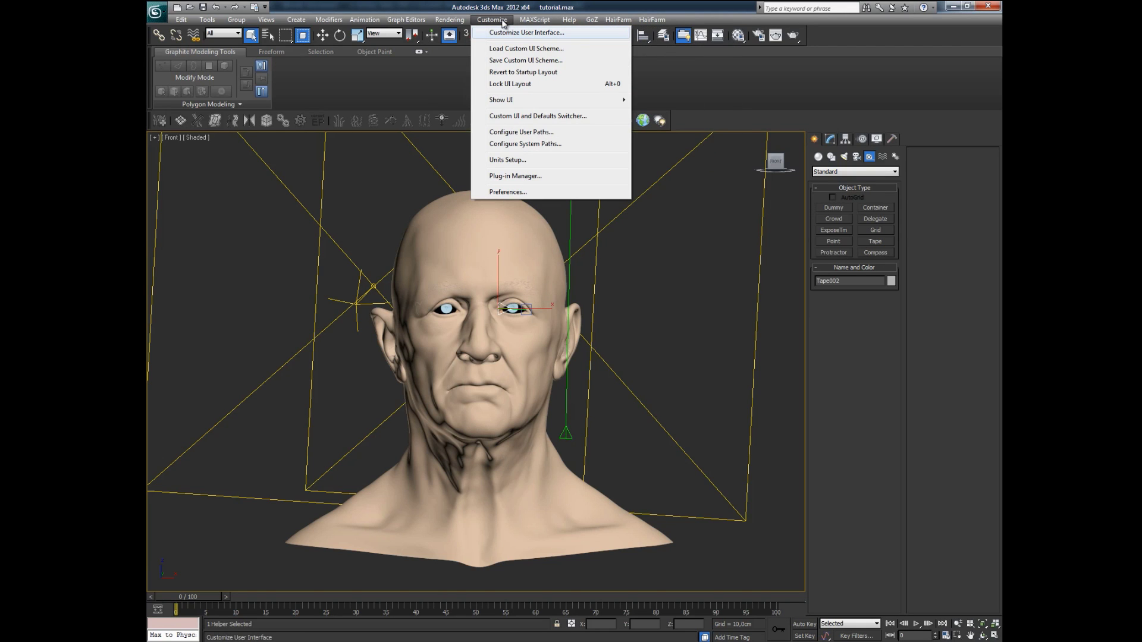
pyautogui.click(361, 23)
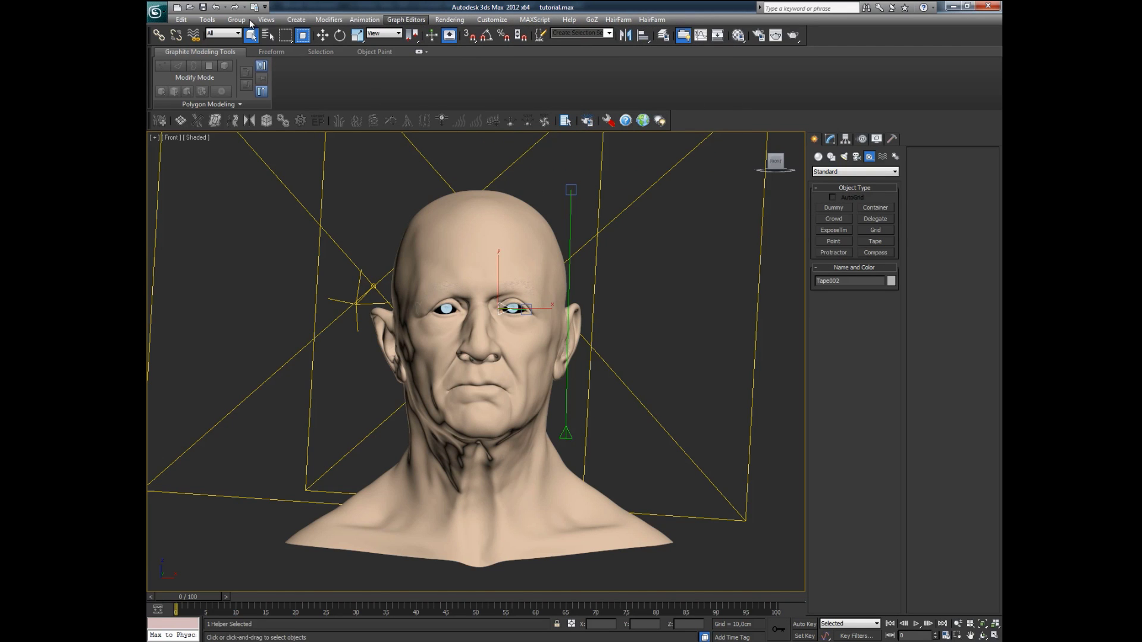
pyautogui.click(210, 21)
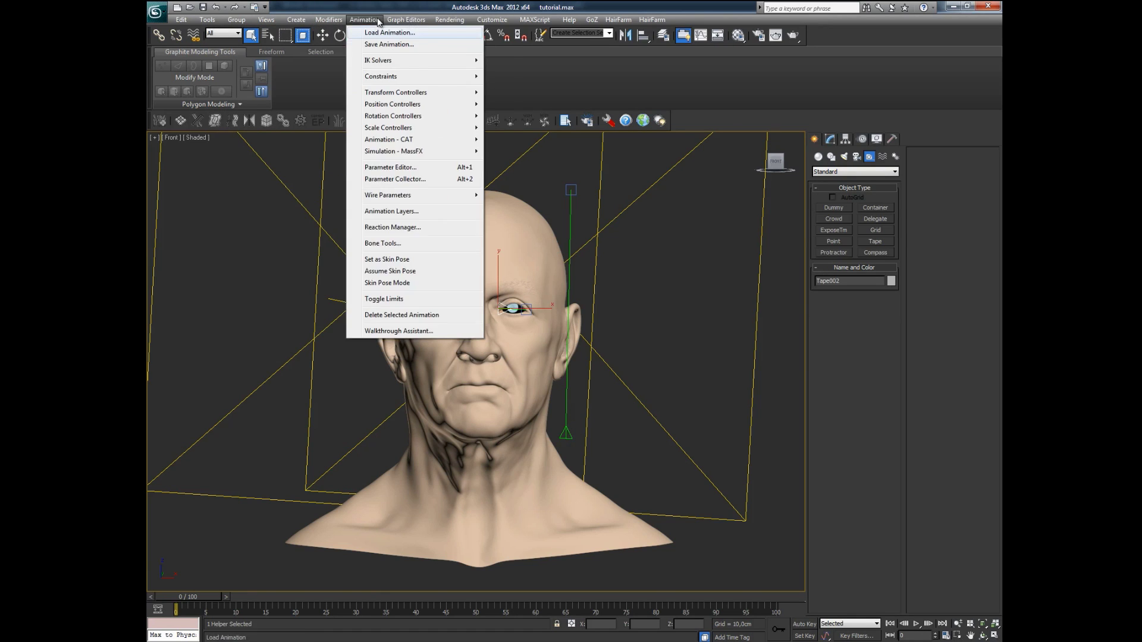
pyautogui.moveTo(461, 23)
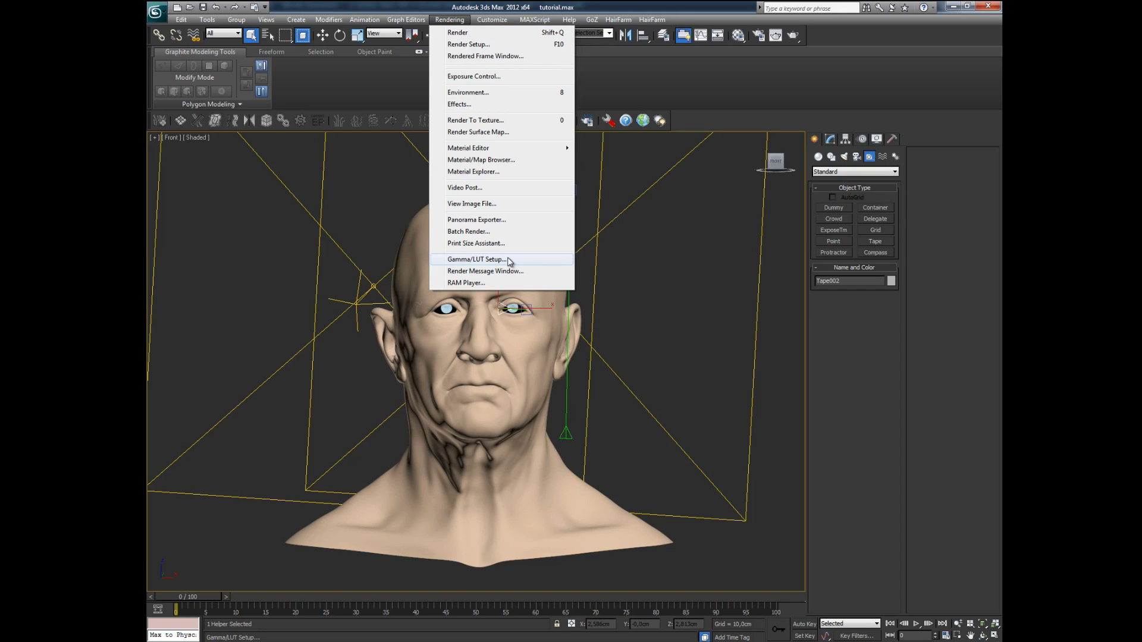
pyautogui.click(500, 261)
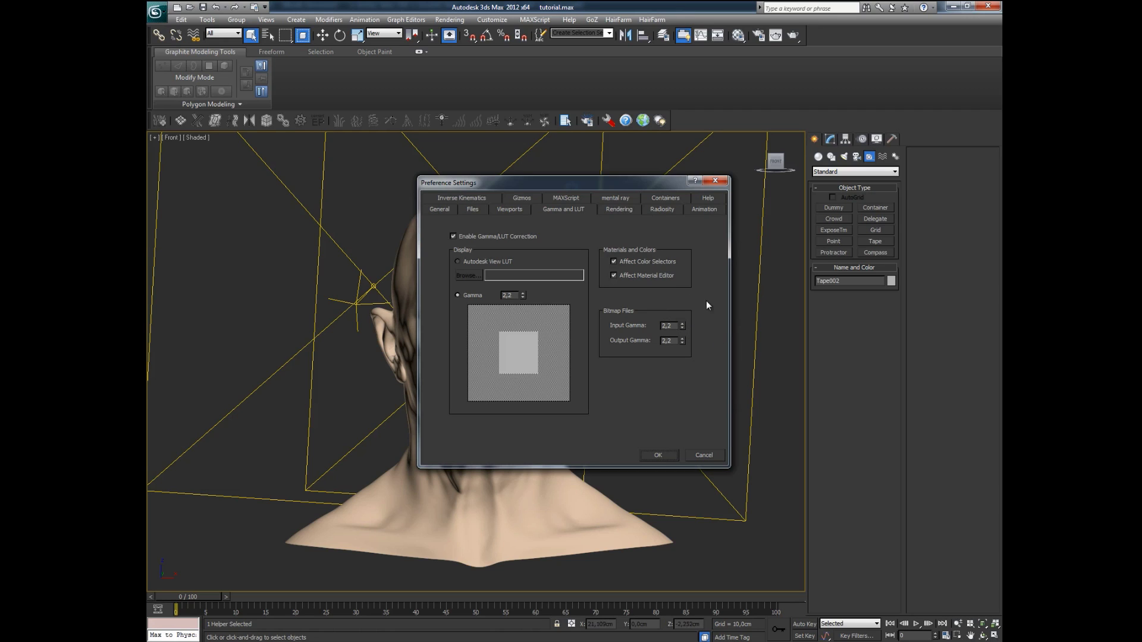
pyautogui.click(661, 456)
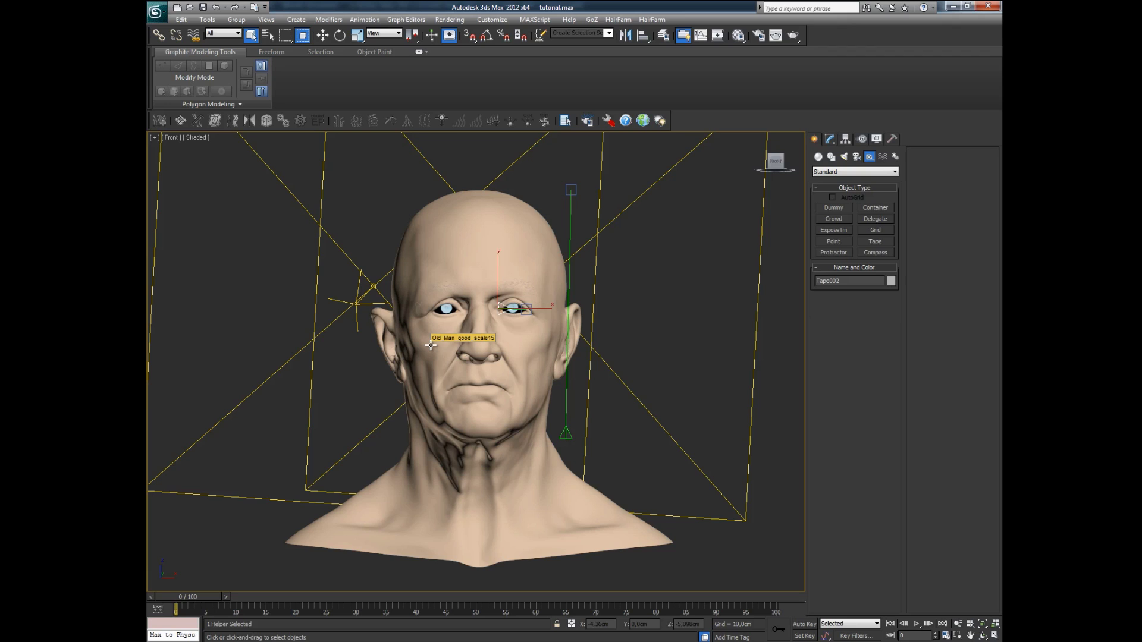
# - Select the old man's head and inspect the iterations of its TurboSmooth modifier
pyautogui.click(533, 271)
pyautogui.click(830, 139)
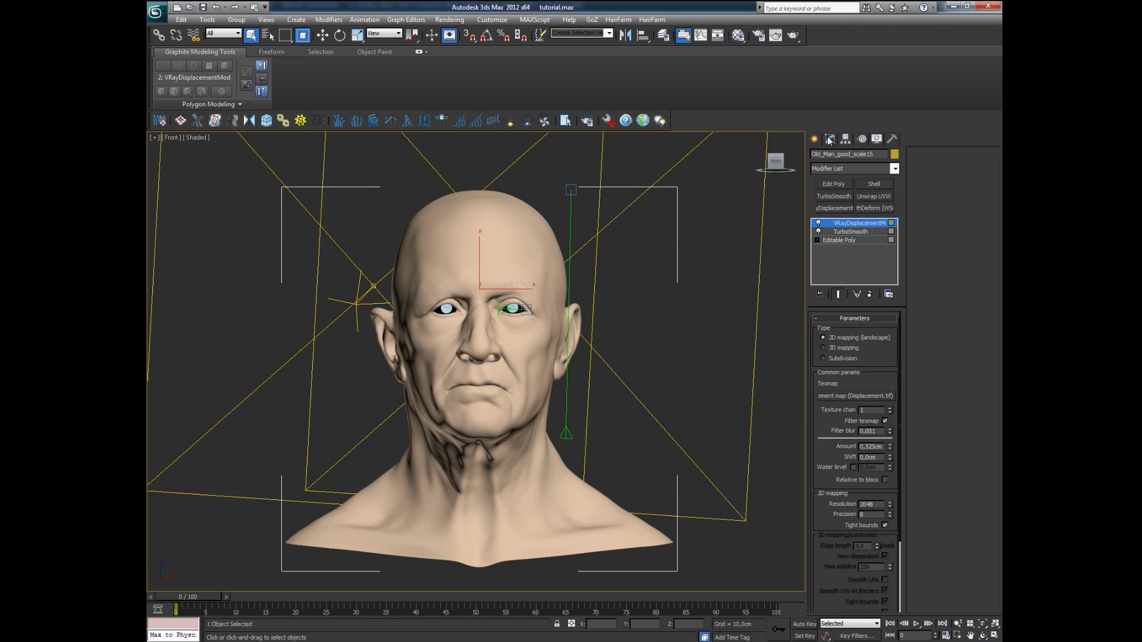
pyautogui.click(864, 233)
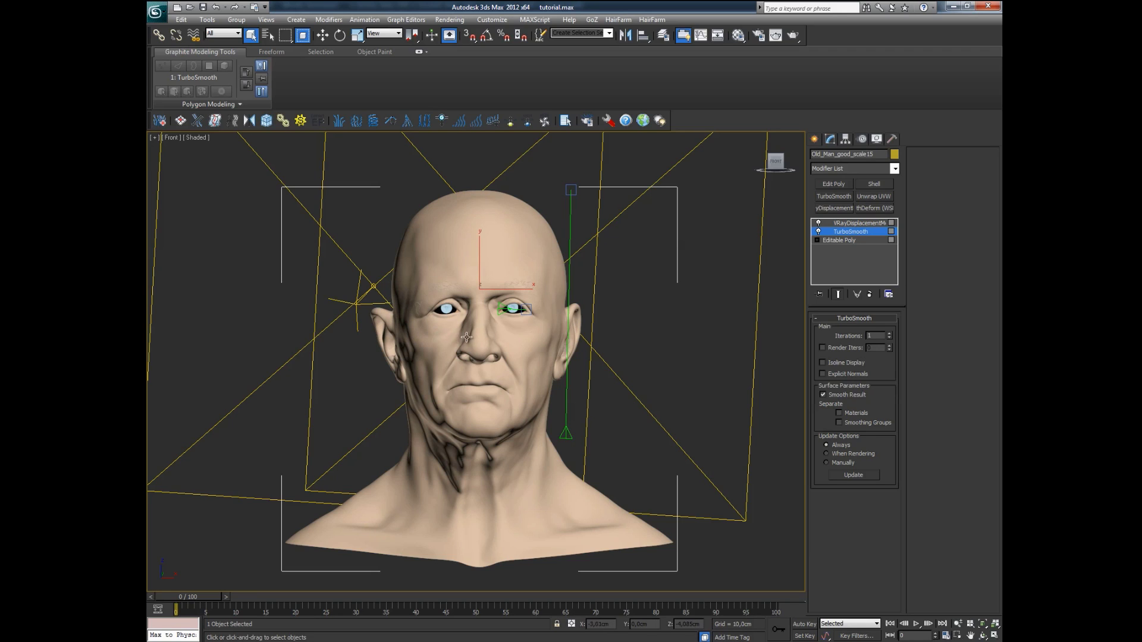
pyautogui.doubleClick(866, 335)
# - Examine the head's VRayDisplacementMod parameters, including mapping type, displacement amount and 2D mapping resolution
pyautogui.click(861, 224)
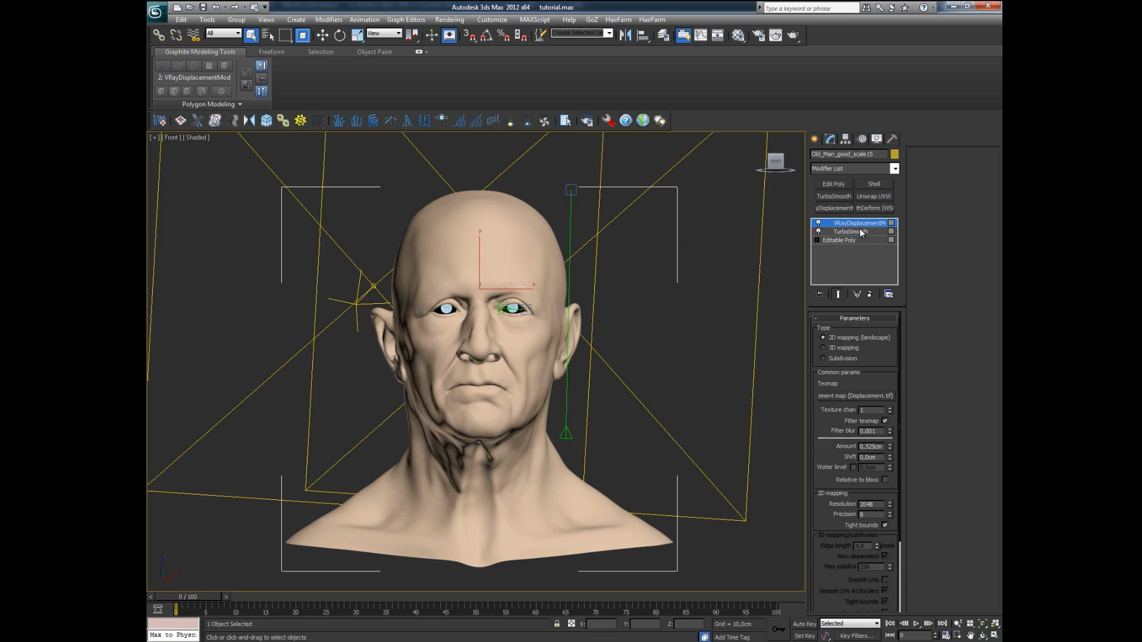
pyautogui.moveTo(865, 350); pyautogui.dragTo(865, 347)
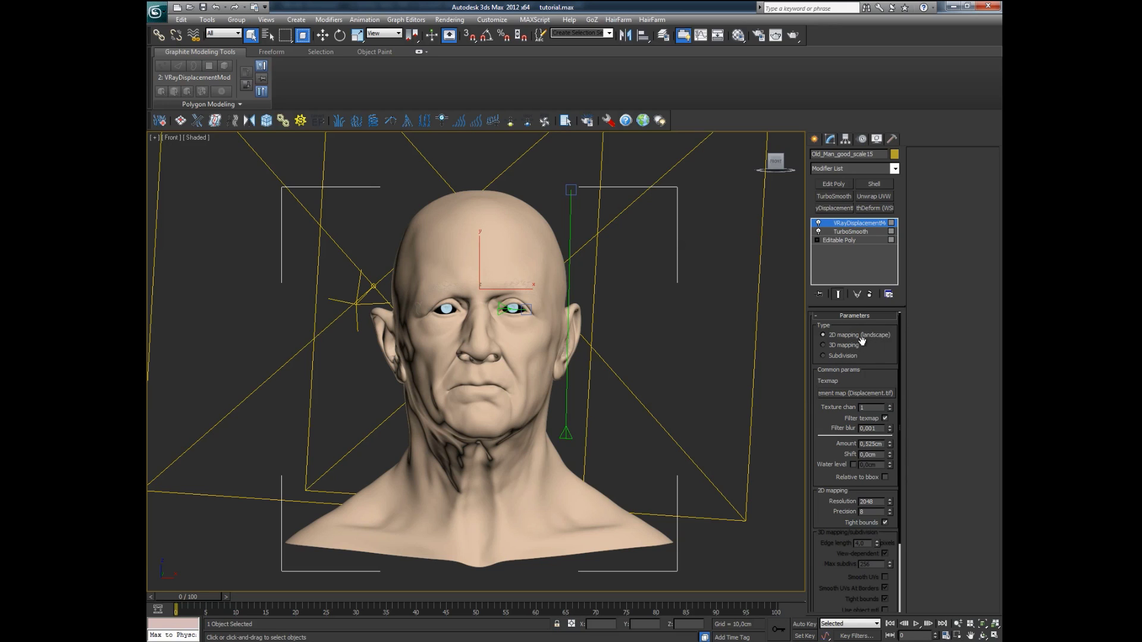
pyautogui.moveTo(877, 369); pyautogui.dragTo(878, 355)
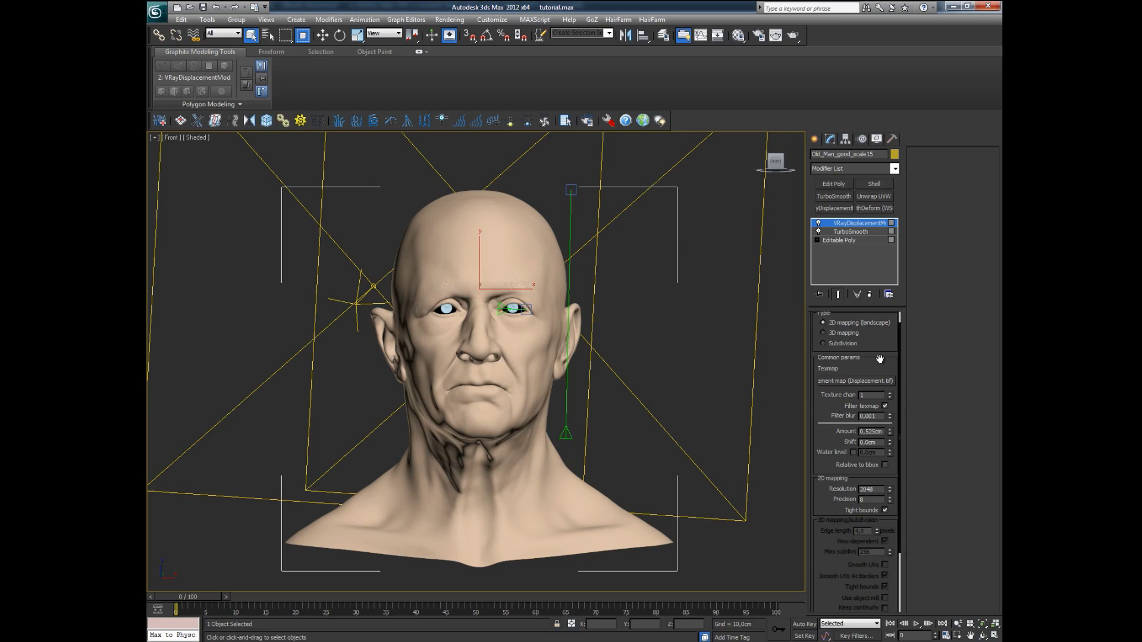
pyautogui.moveTo(880, 361); pyautogui.dragTo(879, 333)
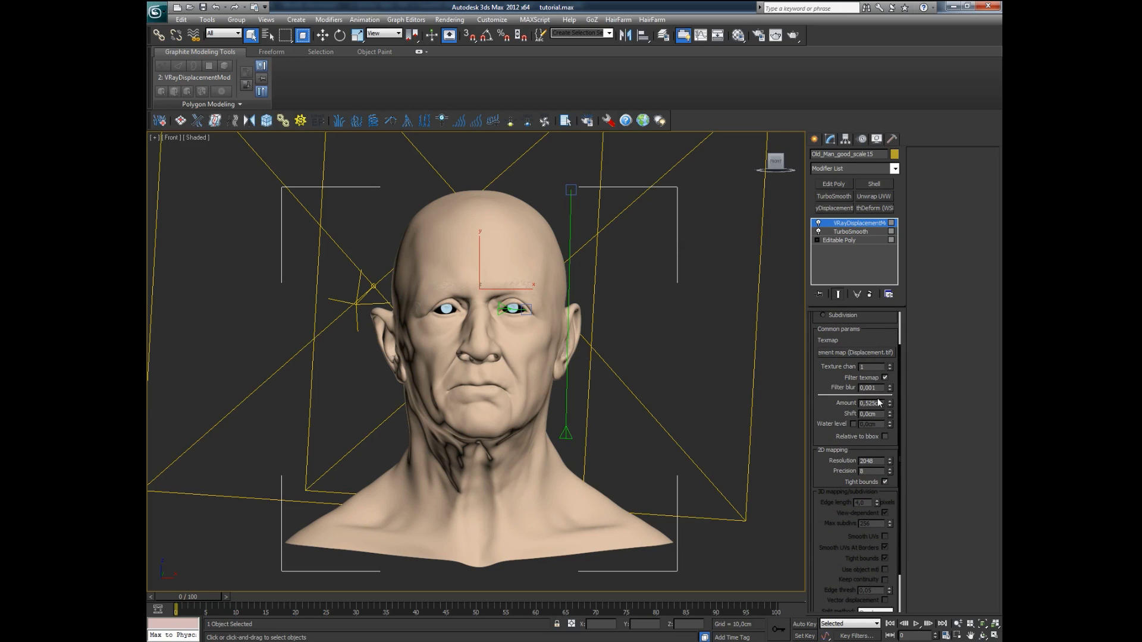
pyautogui.moveTo(883, 402); pyautogui.dragTo(855, 400)
pyautogui.moveTo(879, 461); pyautogui.dragTo(851, 463)
pyautogui.click(873, 461)
pyautogui.doubleClick(869, 461)
pyautogui.scroll(3, 899, 351)
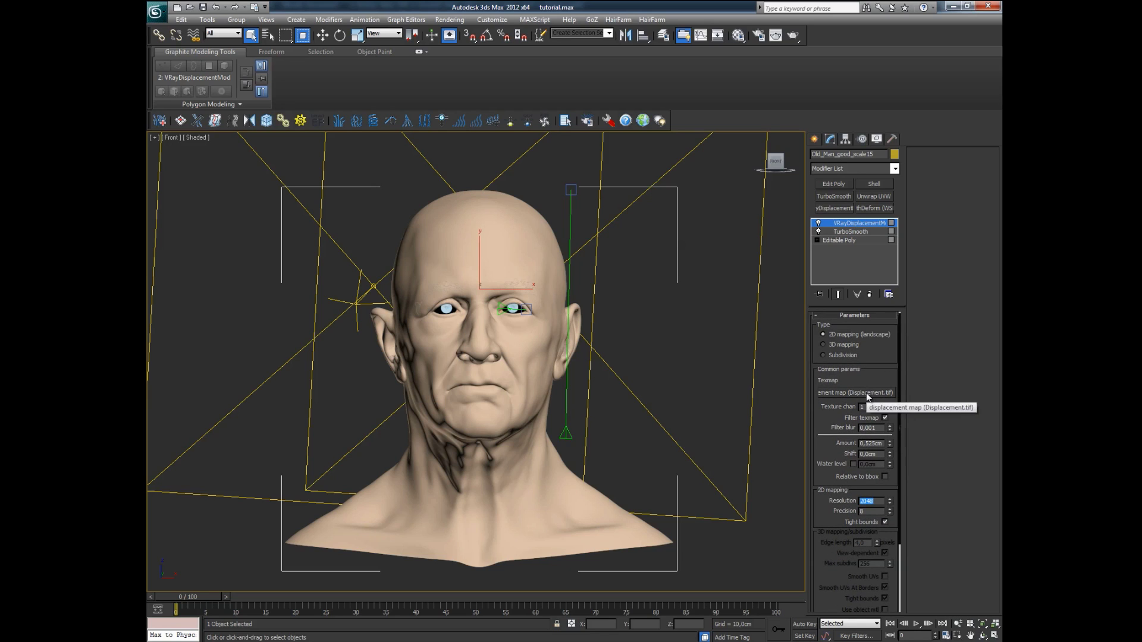
pyautogui.click(861, 394)
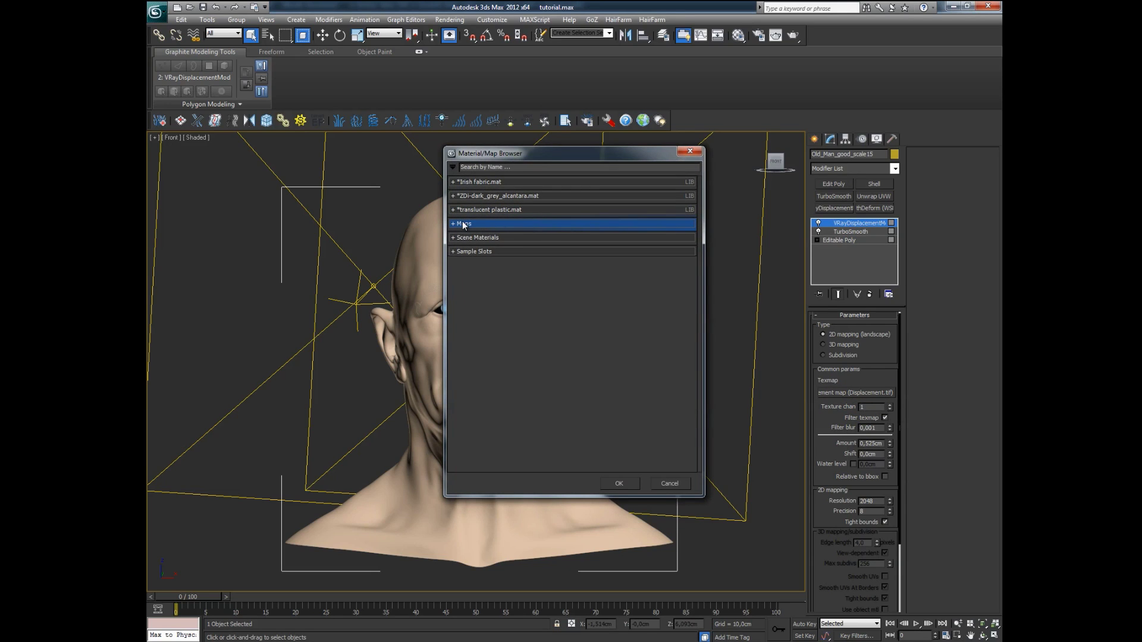
pyautogui.click(495, 221)
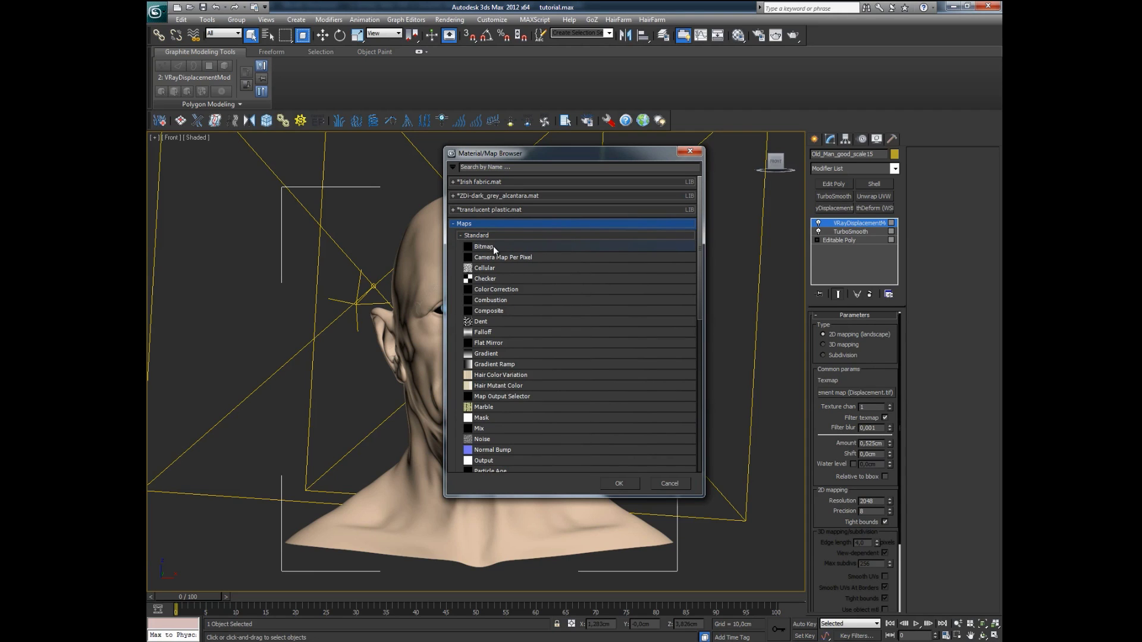
pyautogui.click(670, 483)
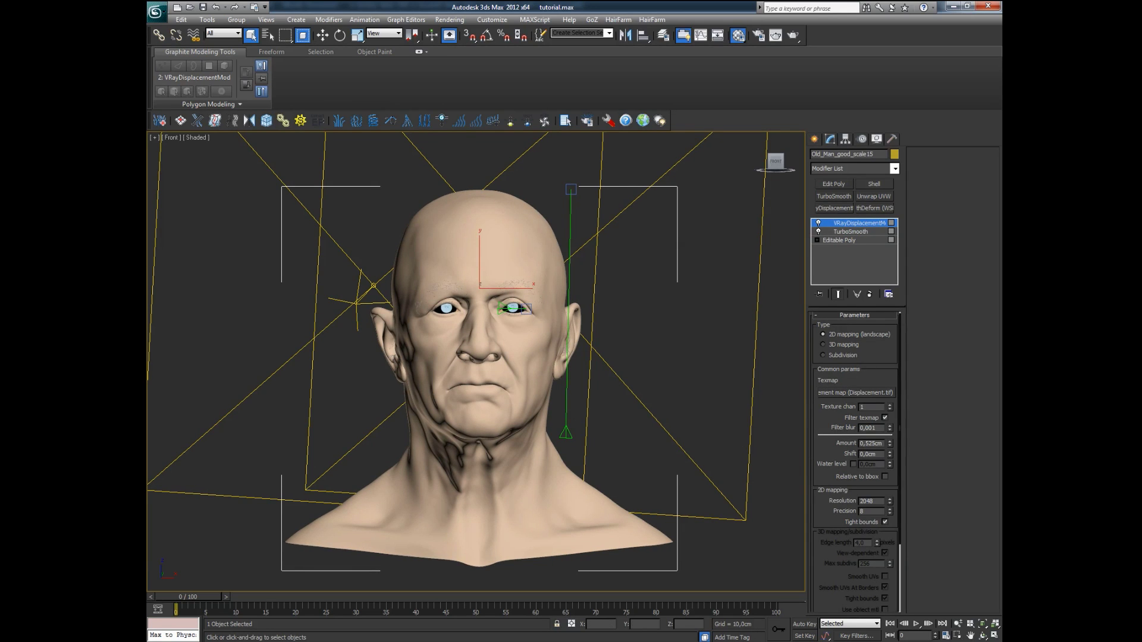
# - Load the displacement modifier's Displacement.tif texmap into the last visible Material Editor sample slot and check its blur
pyautogui.moveTo(147, 164); pyautogui.dragTo(302, 159)
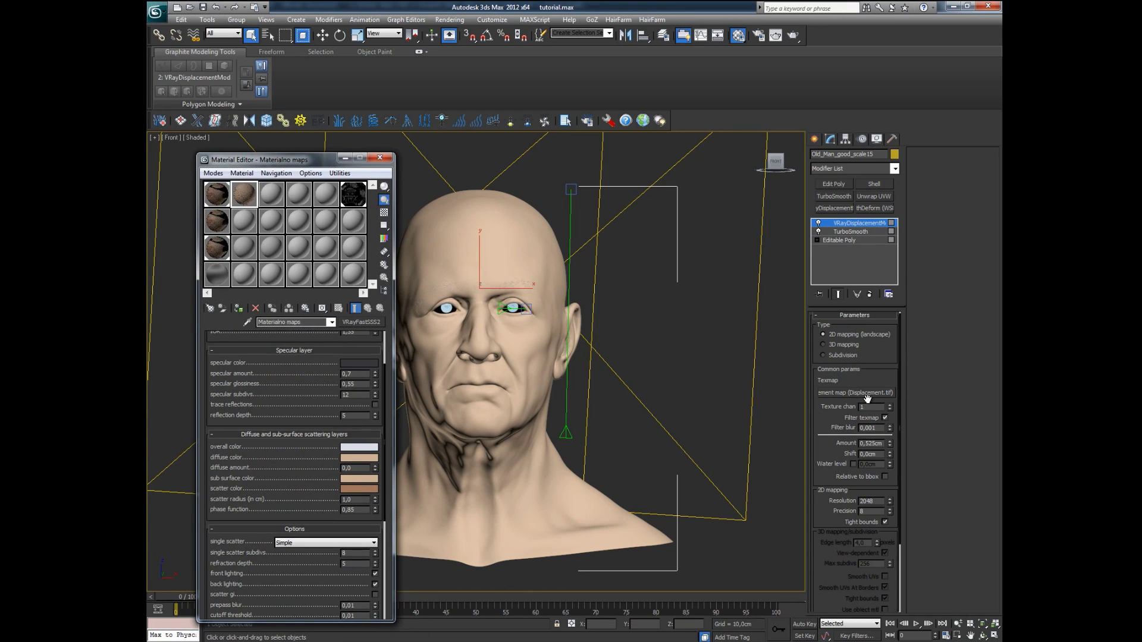
pyautogui.moveTo(868, 394); pyautogui.dragTo(354, 277)
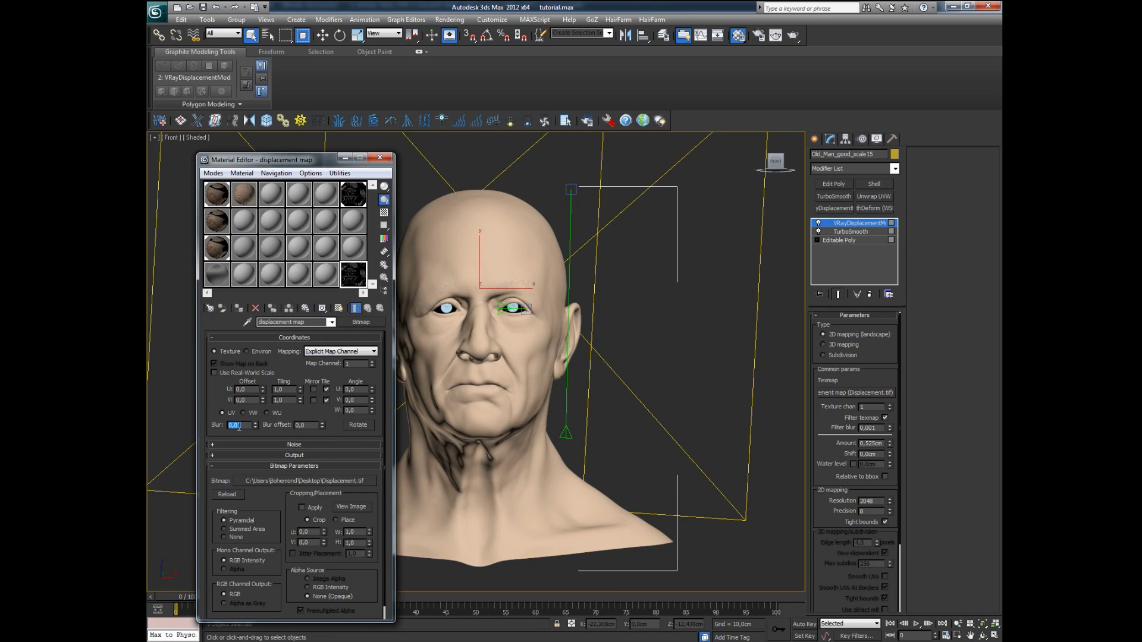
pyautogui.moveTo(246, 425); pyautogui.dragTo(223, 424)
# - Set the displacement map's output RGB Offset to -0,5 and close the Material Editor
pyautogui.click(315, 454)
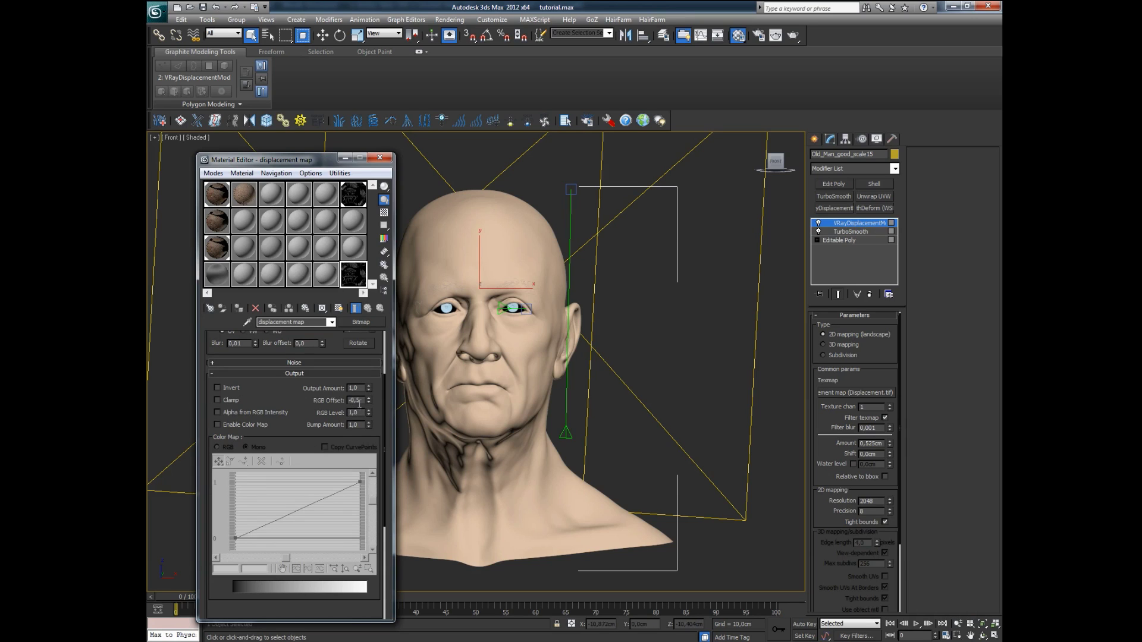
pyautogui.moveTo(362, 400); pyautogui.dragTo(343, 401)
pyautogui.write('0,5')
pyautogui.press('Return')
pyautogui.write('-0,5')
pyautogui.press('Return')
pyautogui.click(382, 158)
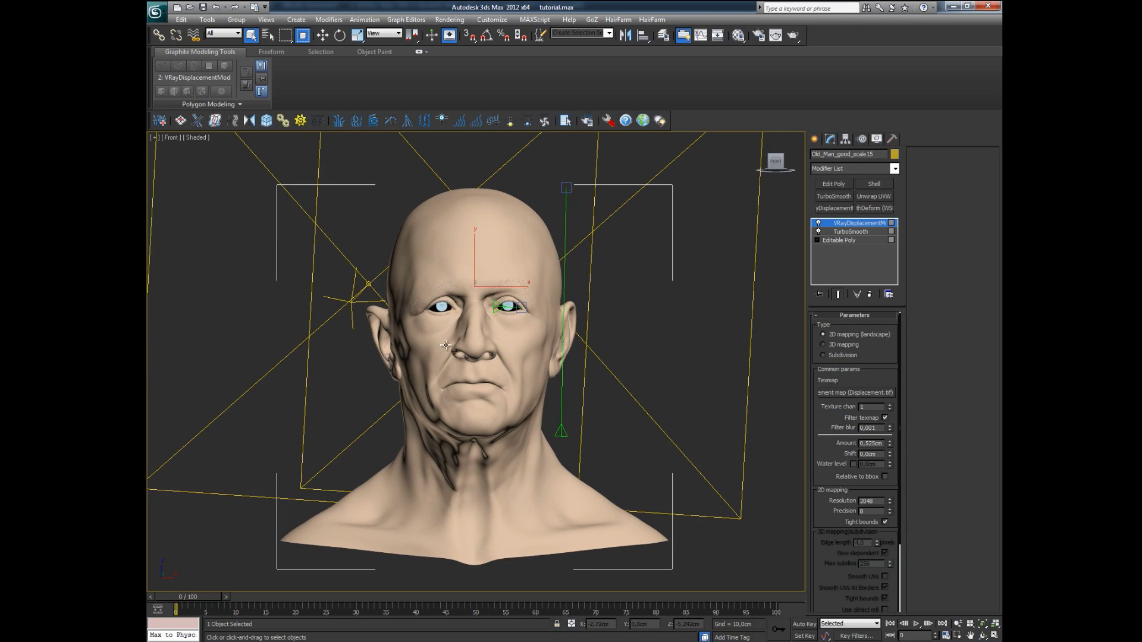
# - Show the head in the Perspective view and turn off its VRayDisplacementMod modifier
pyautogui.press('p')
pyautogui.moveTo(455, 361); pyautogui.dragTo(477, 398, button='middle')
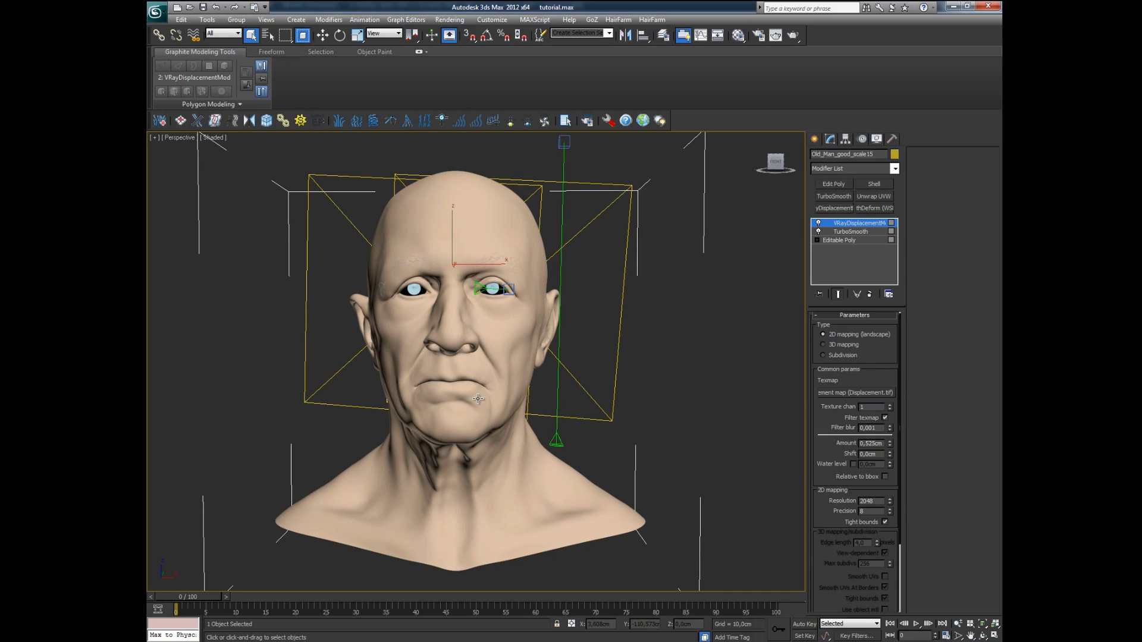
pyautogui.scroll(-3, 512, 419)
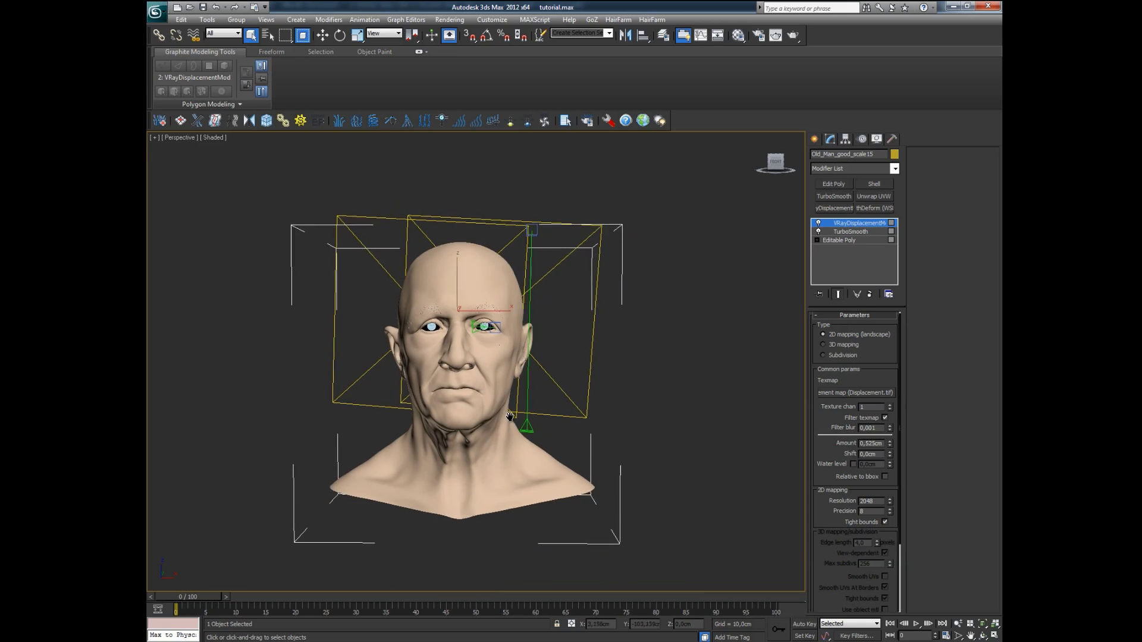
pyautogui.click(818, 224)
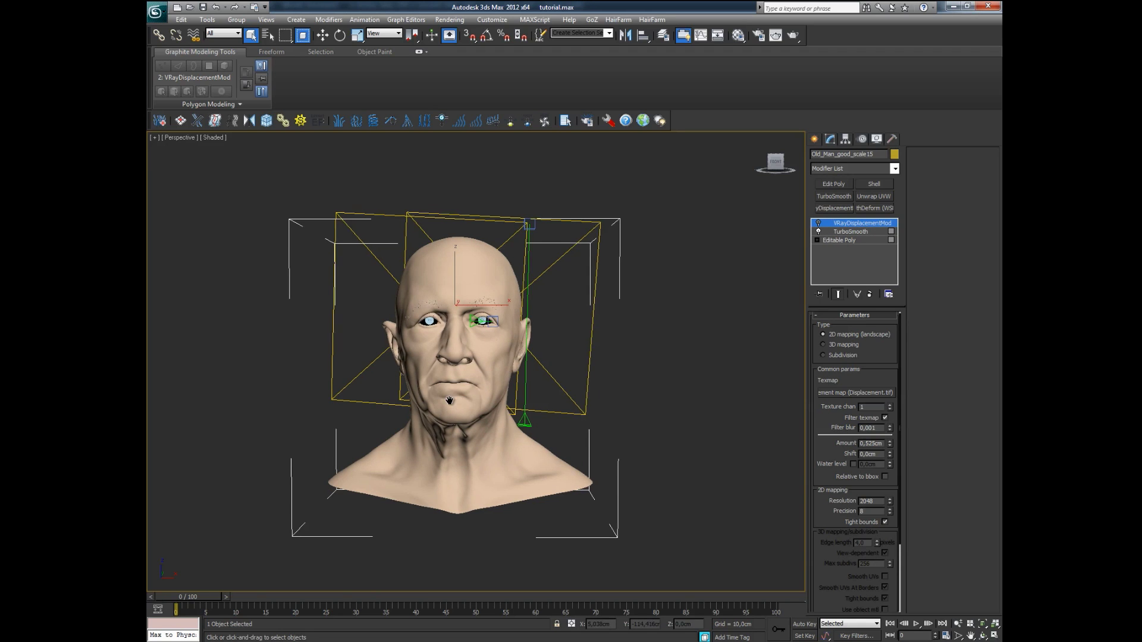
pyautogui.scroll(4, 449, 400)
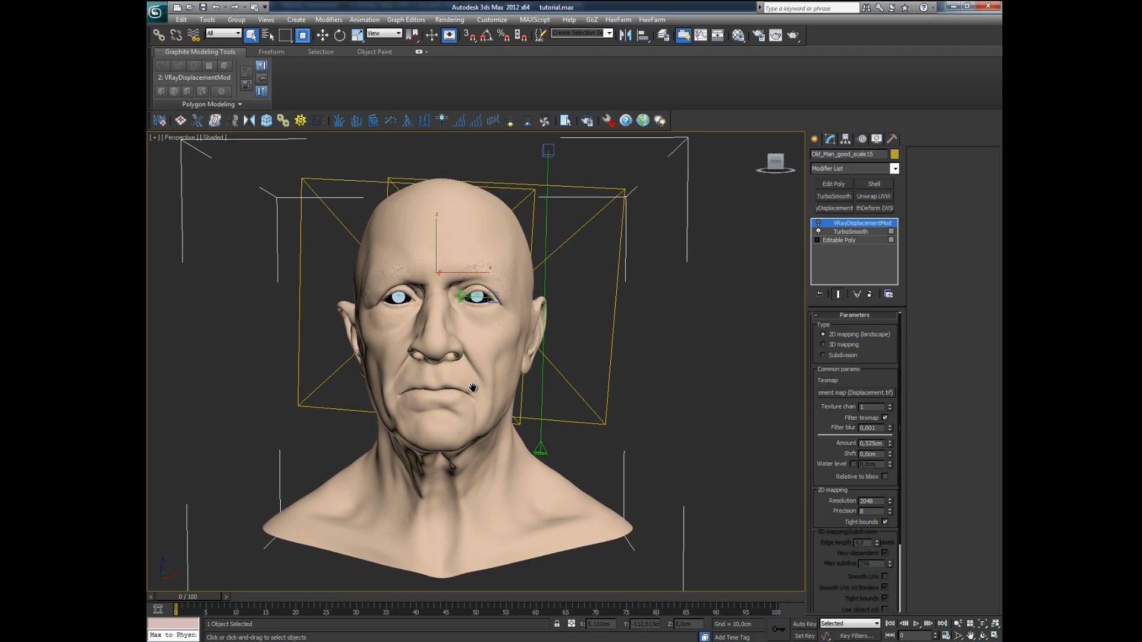
# - Change Material #33 in the Material Editor from Multi/Sub-Object to a VRayFastSSS2 material
pyautogui.press('m')
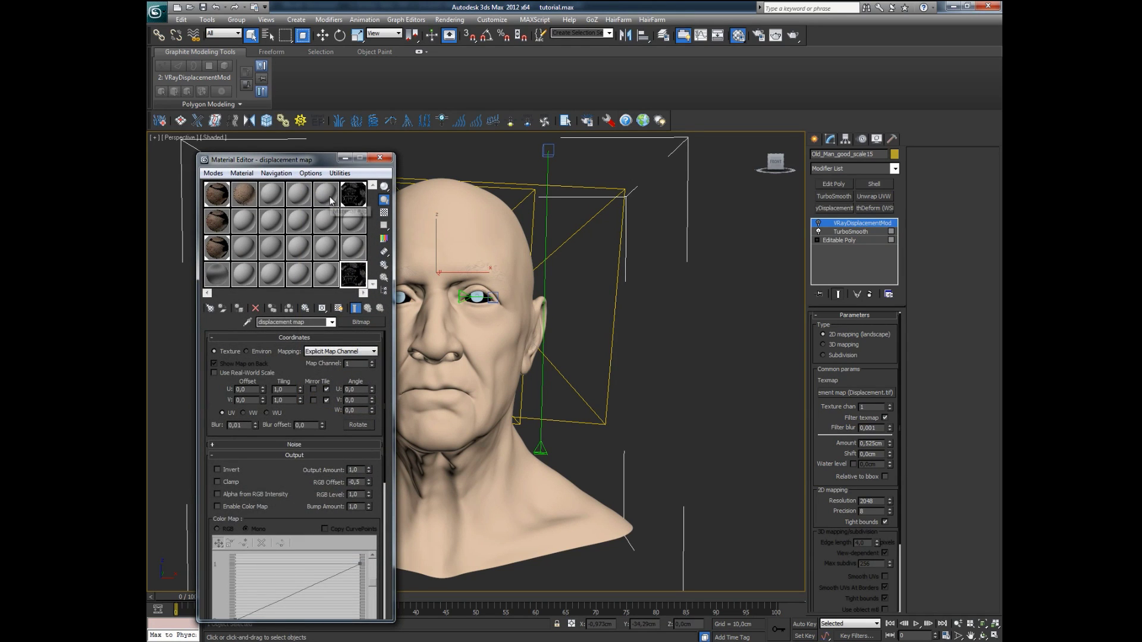
pyautogui.click(371, 322)
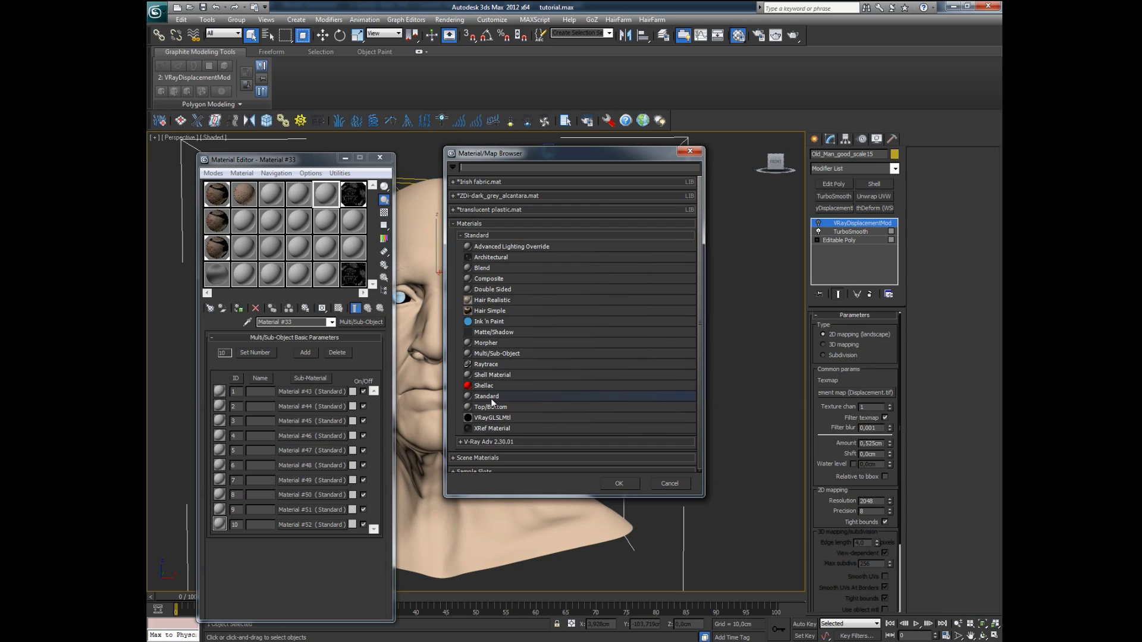
pyautogui.click(490, 443)
pyautogui.moveTo(700, 377); pyautogui.dragTo(607, 428)
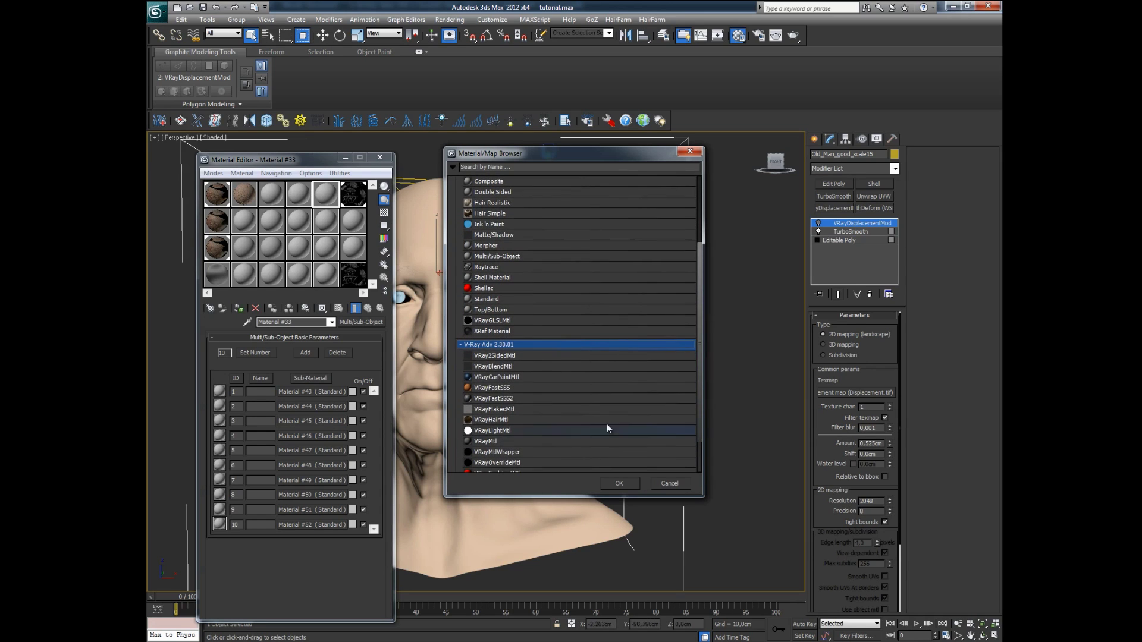
pyautogui.doubleClick(512, 397)
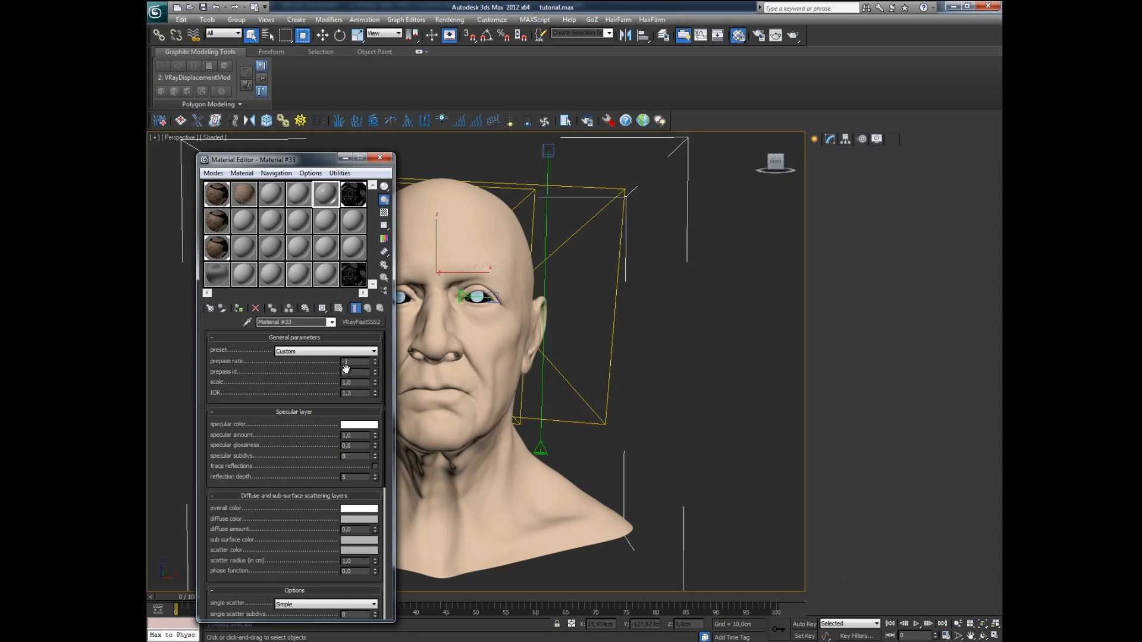
# - Set the preset of the VRayFastSSS2 Material #33 to Skin (yellow)
pyautogui.click(318, 351)
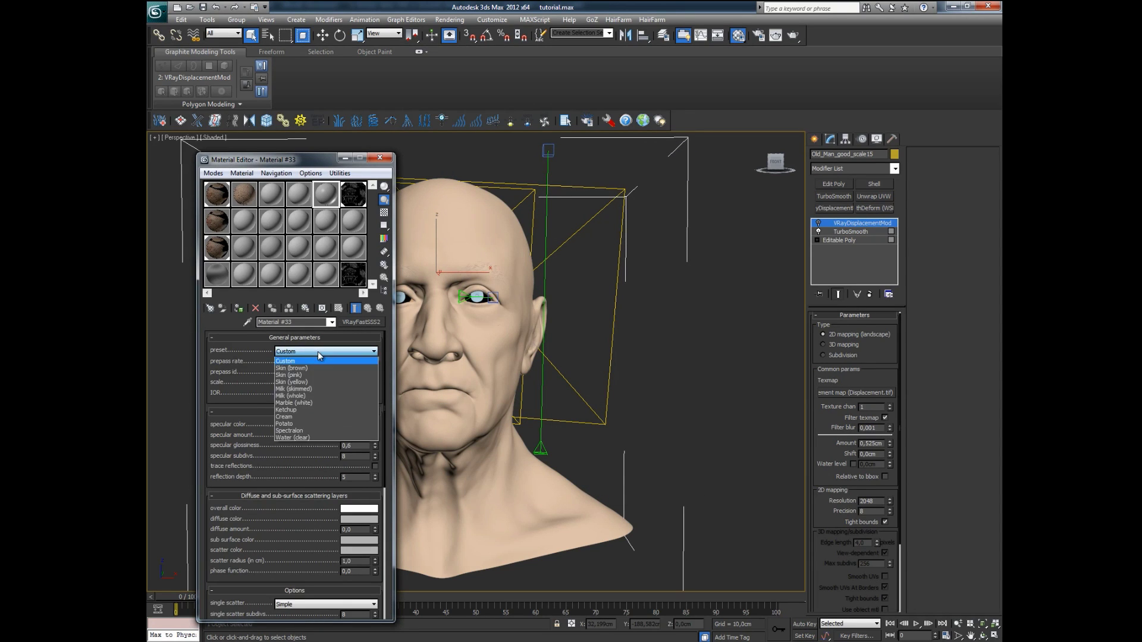
pyautogui.click(304, 383)
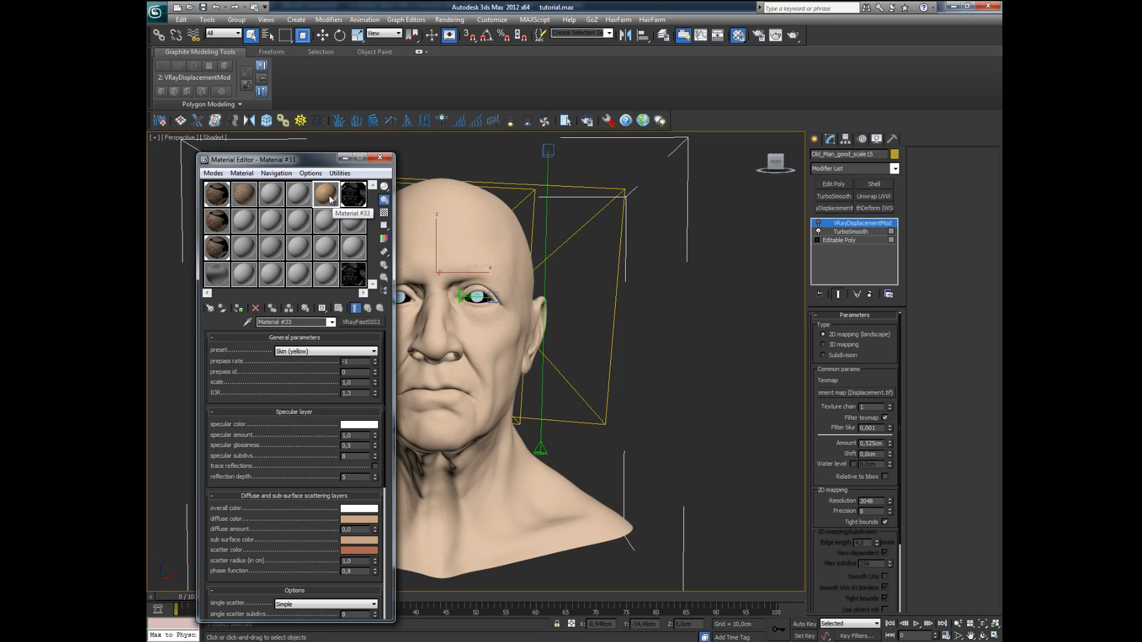
pyautogui.moveTo(314, 161); pyautogui.dragTo(322, 143)
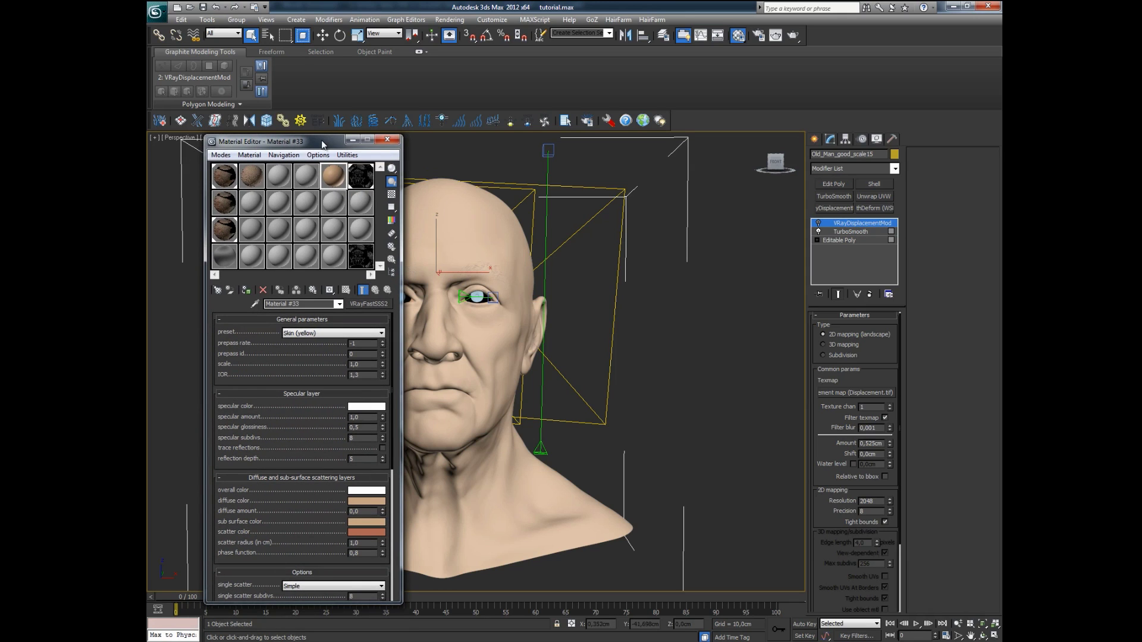
# - Switch to Material #2 and review its general parameters, including prepass rate, scale and IOR
pyautogui.click(225, 178)
pyautogui.moveTo(287, 138); pyautogui.dragTo(291, 119)
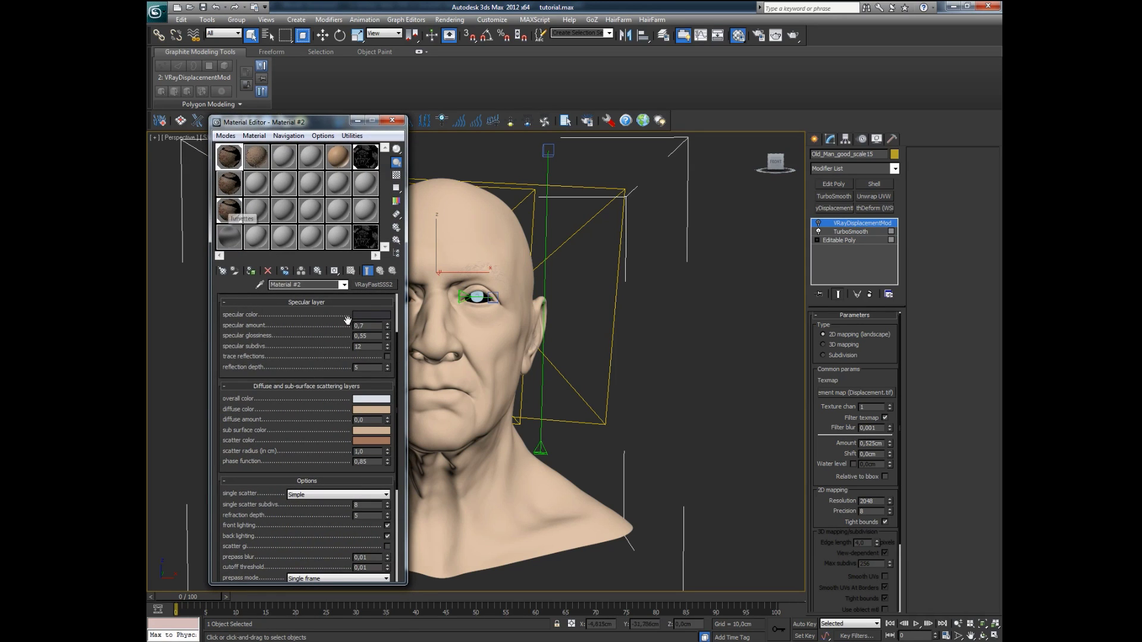
pyautogui.moveTo(399, 348); pyautogui.dragTo(395, 297)
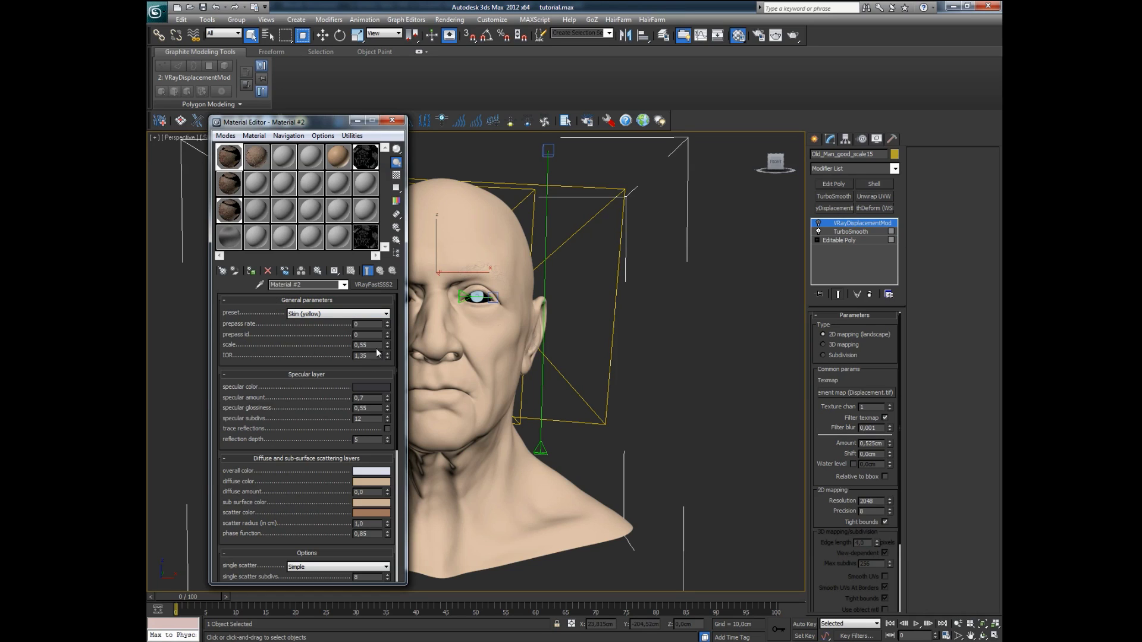
pyautogui.moveTo(354, 345); pyautogui.dragTo(376, 346)
pyautogui.write('1,55')
pyautogui.press('Return')
pyautogui.write('1,55')
pyautogui.press('Return')
pyautogui.click(387, 327)
pyautogui.click(387, 323)
# - Inspect Material #2's specular color in the color selector and accept it as it is
pyautogui.moveTo(340, 386)
pyautogui.mouseDown()
pyautogui.moveTo(340, 343)
pyautogui.moveTo(342, 382)
pyautogui.mouseUp()
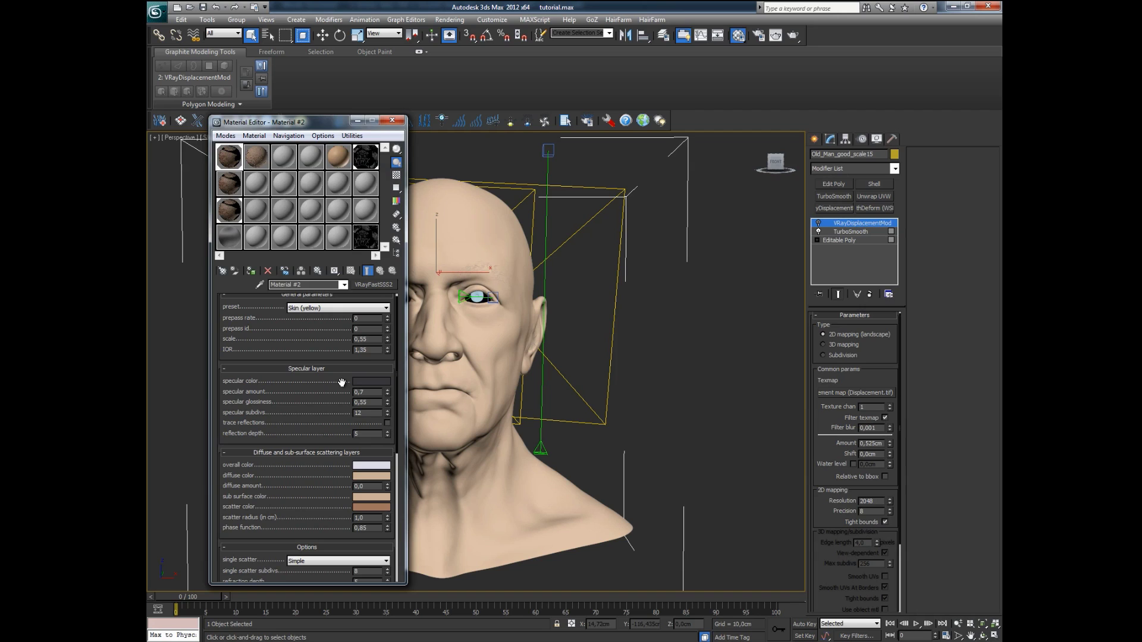
pyautogui.moveTo(342, 383)
pyautogui.mouseDown()
pyautogui.moveTo(345, 361)
pyautogui.moveTo(353, 387)
pyautogui.mouseUp()
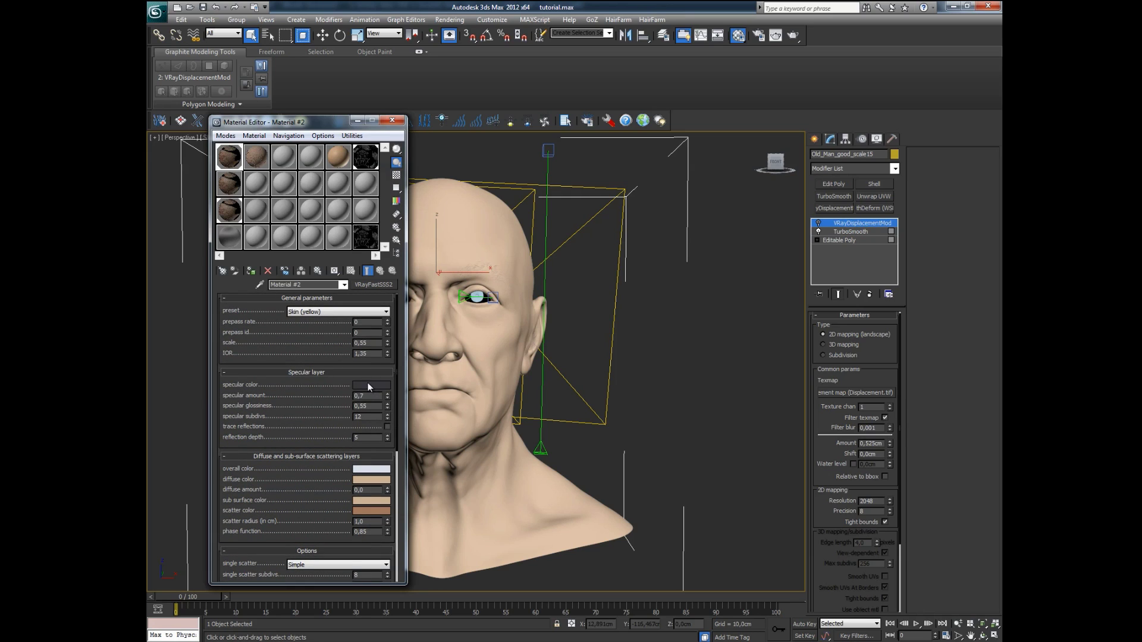
pyautogui.click(368, 386)
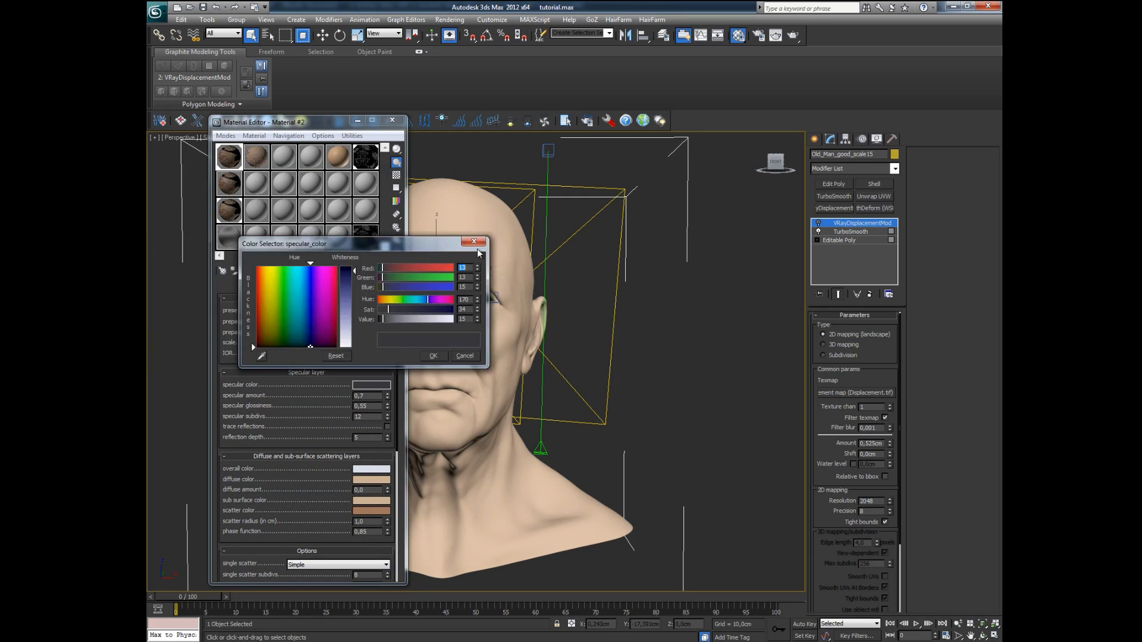
pyautogui.moveTo(408, 259); pyautogui.dragTo(637, 299)
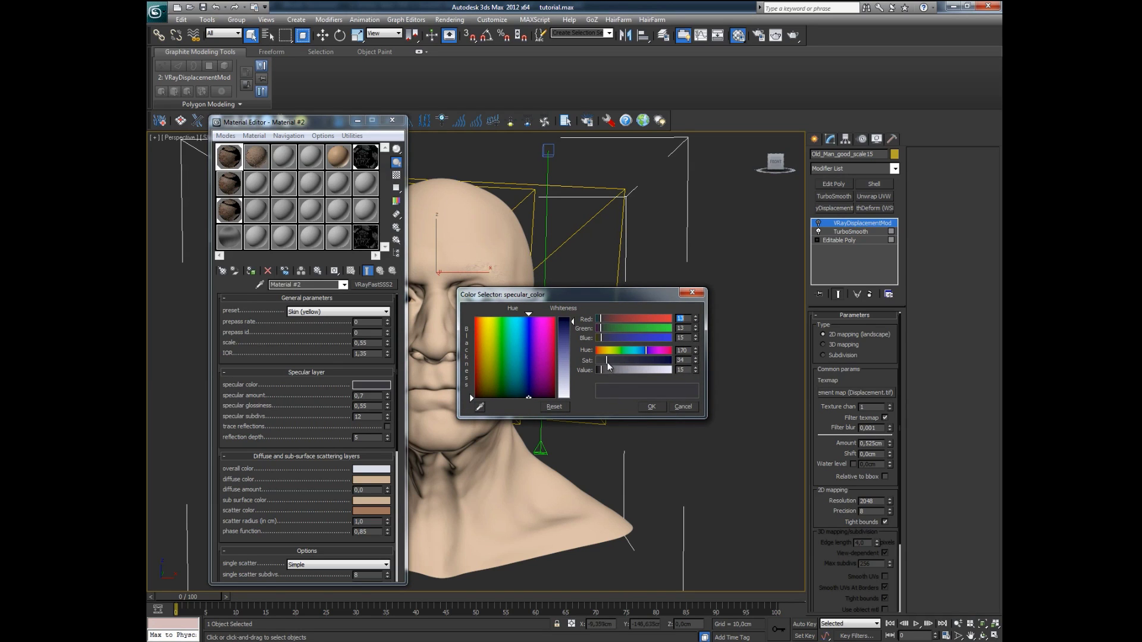
pyautogui.click(651, 407)
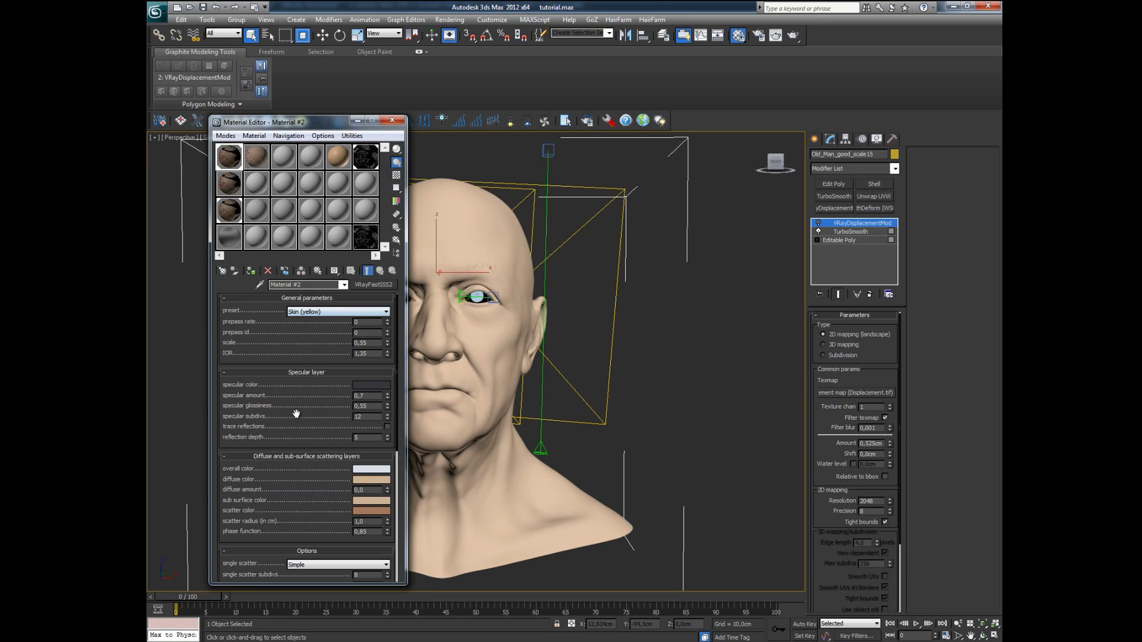
# - Check Material #2's specular amount, glossiness and subdivs, and compare them with those of Material #33
pyautogui.doubleClick(369, 396)
pyautogui.doubleClick(373, 405)
pyautogui.doubleClick(370, 416)
pyautogui.click(343, 165)
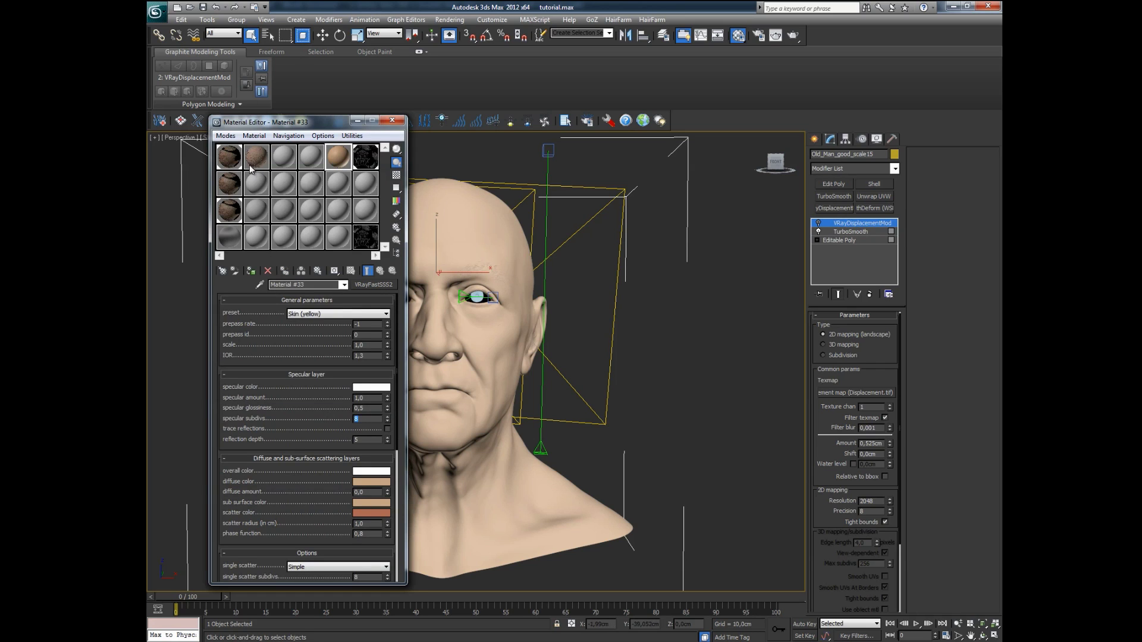
pyautogui.click(229, 164)
# - Review Material #2's diffuse and sub-surface scattering settings, including the phase function
pyautogui.moveTo(396, 392); pyautogui.dragTo(328, 340)
pyautogui.moveTo(396, 379); pyautogui.dragTo(397, 459)
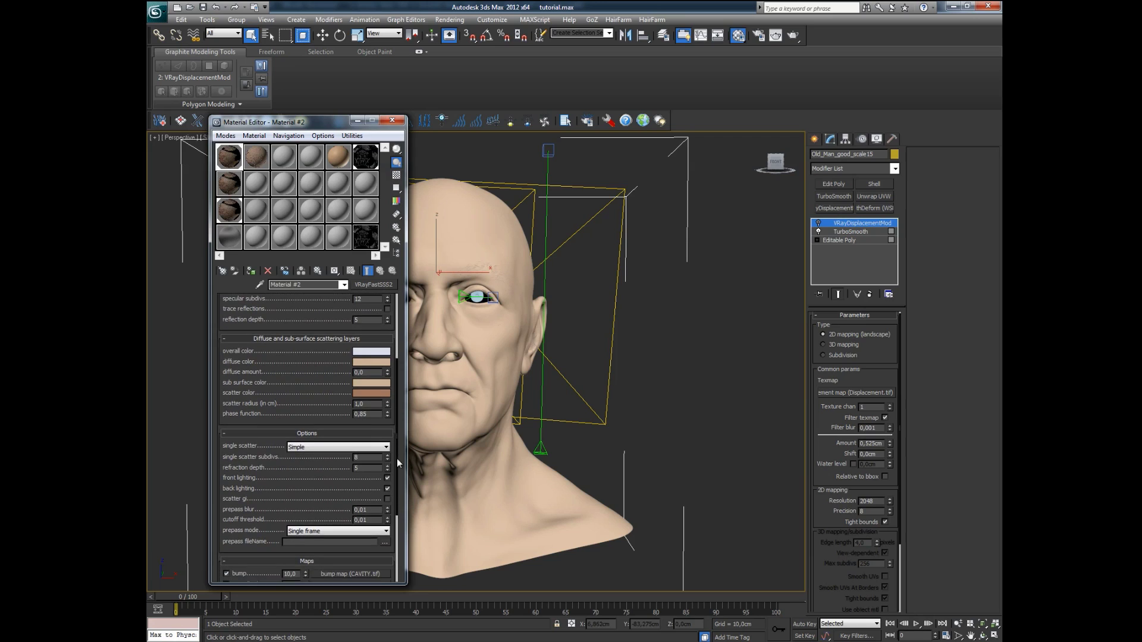
pyautogui.moveTo(377, 415); pyautogui.dragTo(355, 415)
pyautogui.scroll(-3, 396, 432)
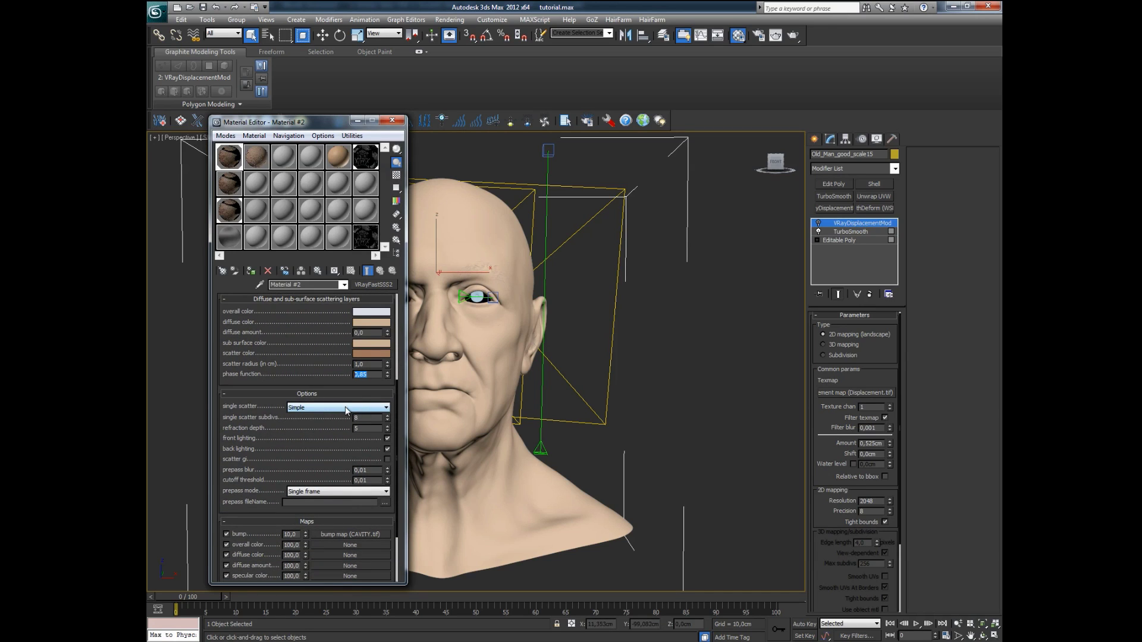
# - Review Material #2's back lighting, scatter GI and prepass blur options together with its assigned maps
pyautogui.click(388, 449)
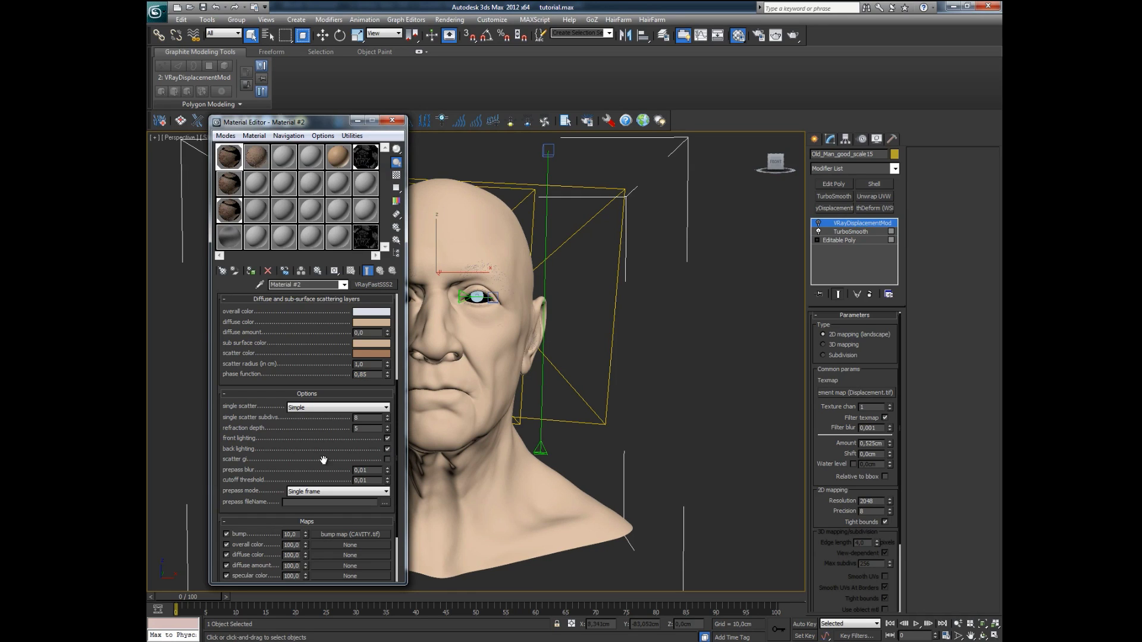
pyautogui.moveTo(321, 459); pyautogui.dragTo(323, 391)
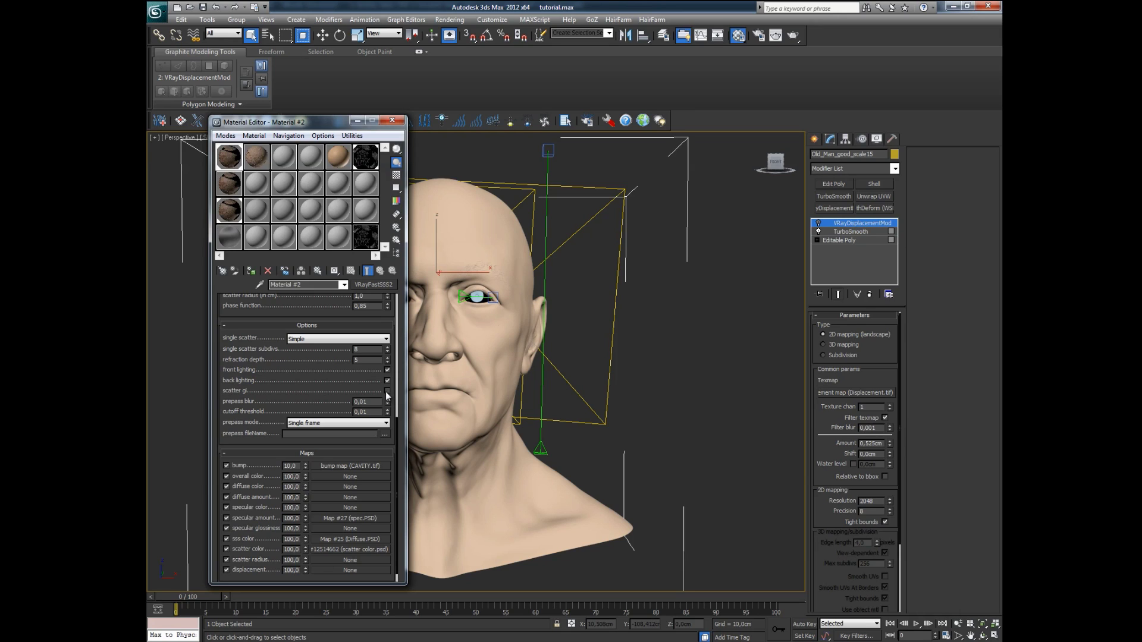
pyautogui.click(388, 392)
pyautogui.click(387, 392)
pyautogui.moveTo(268, 391); pyautogui.dragTo(271, 367)
pyautogui.doubleClick(373, 389)
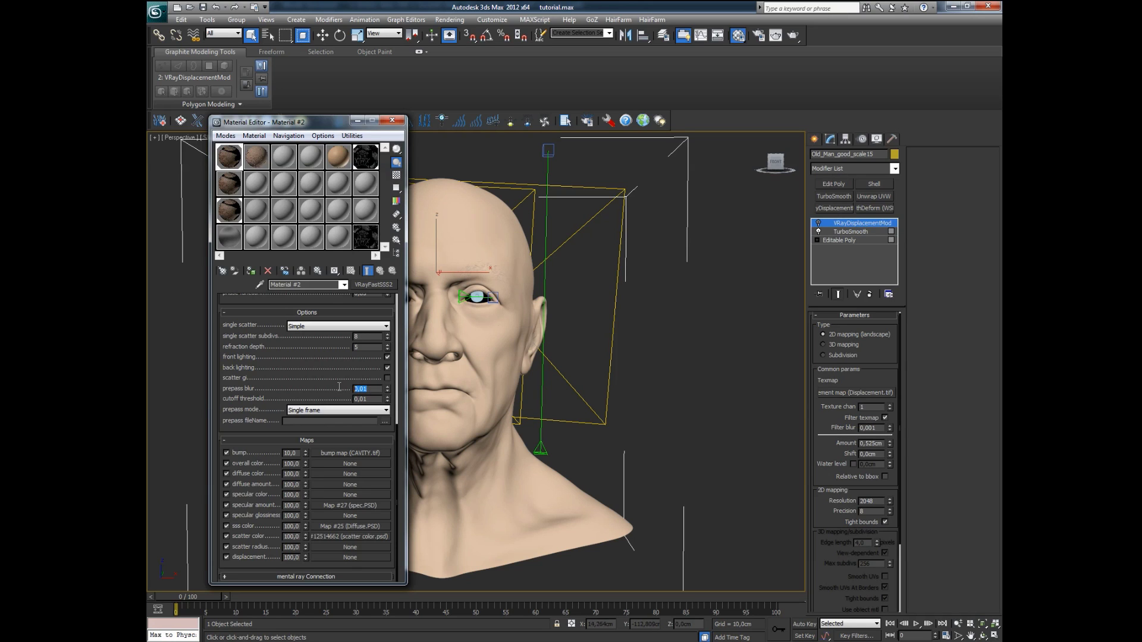
pyautogui.moveTo(339, 375); pyautogui.dragTo(339, 411)
# - Look over the parameters of Material #2 and the Materialno maps skin material, and close the Material Editor
pyautogui.scroll(5, 327, 384)
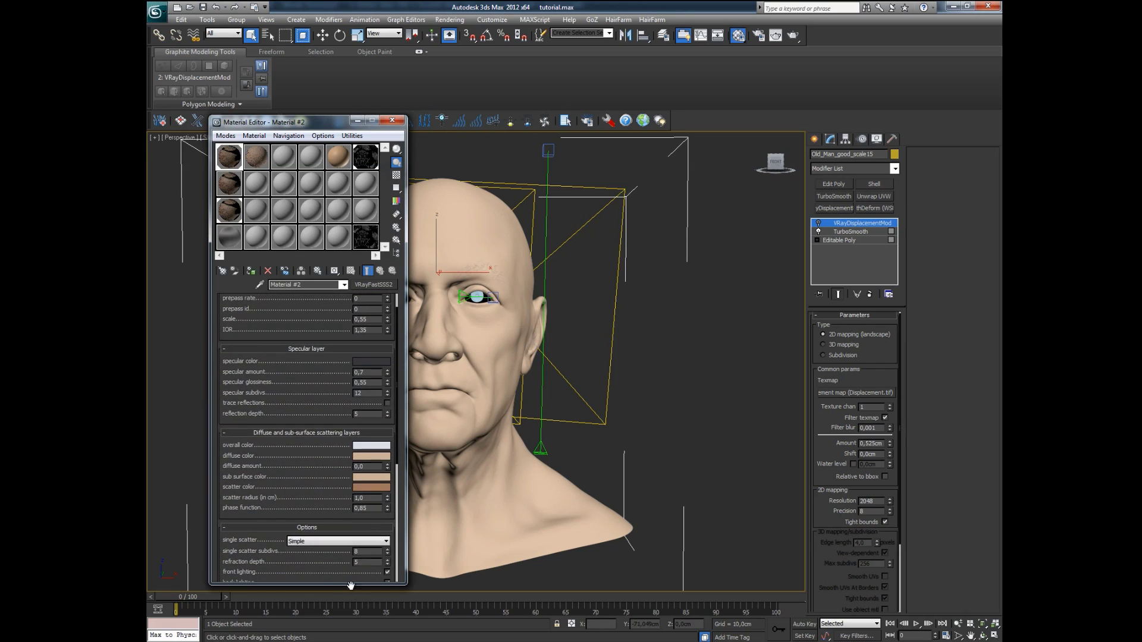
pyautogui.moveTo(327, 384); pyautogui.dragTo(324, 534)
pyautogui.moveTo(326, 490); pyautogui.dragTo(355, 563)
pyautogui.moveTo(332, 464); pyautogui.dragTo(333, 458)
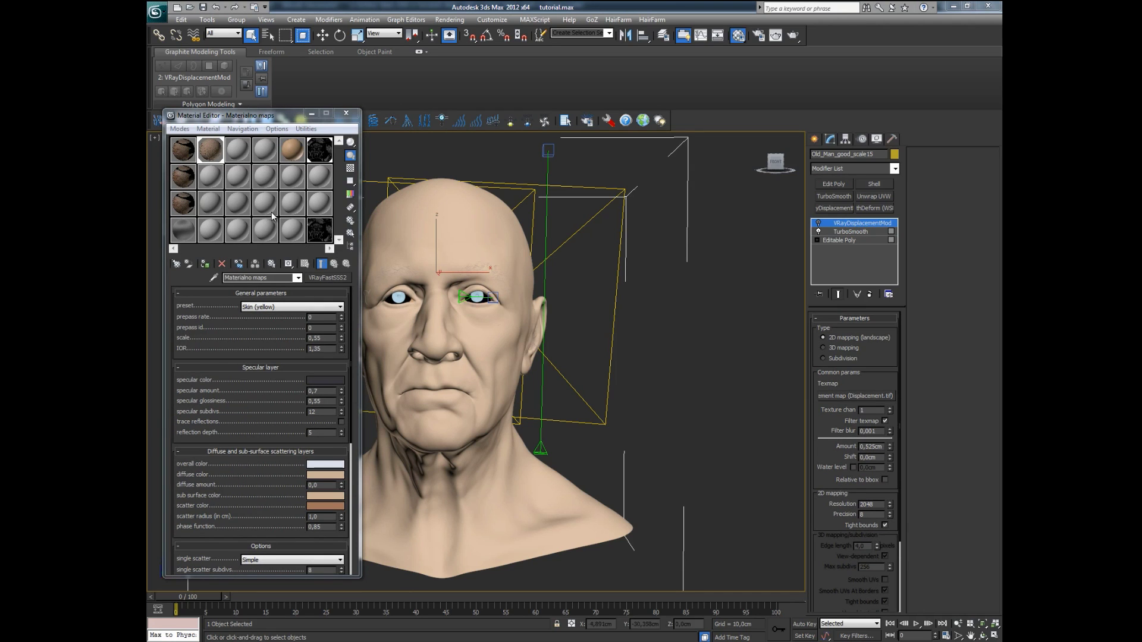
pyautogui.click(347, 113)
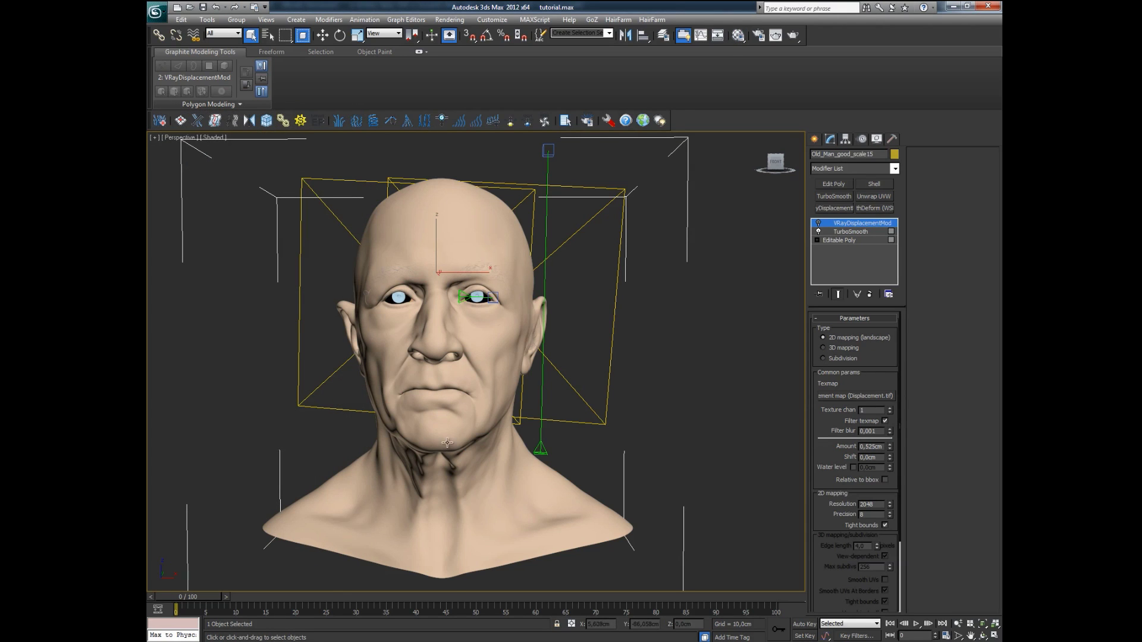
# - Select the Key light and view how the lights are arranged around the head
pyautogui.scroll(-4, 447, 443)
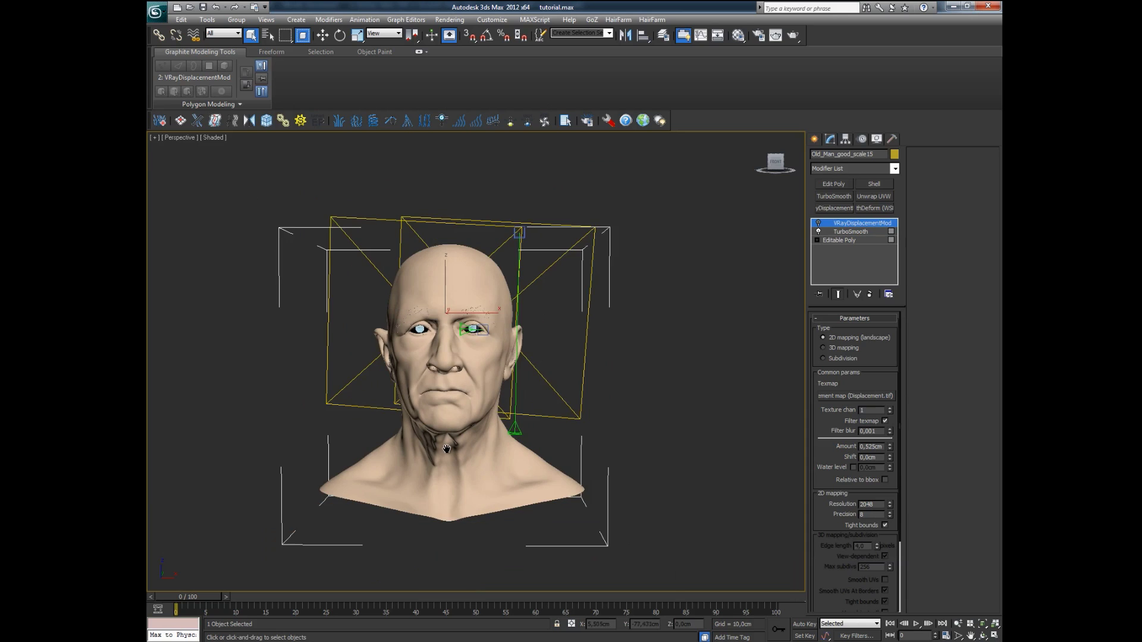
pyautogui.keyDown('alt'); pyautogui.moveTo(446, 449); pyautogui.dragTo(386, 404, button='middle'); pyautogui.keyUp('alt')
pyautogui.scroll(-3, 462, 441)
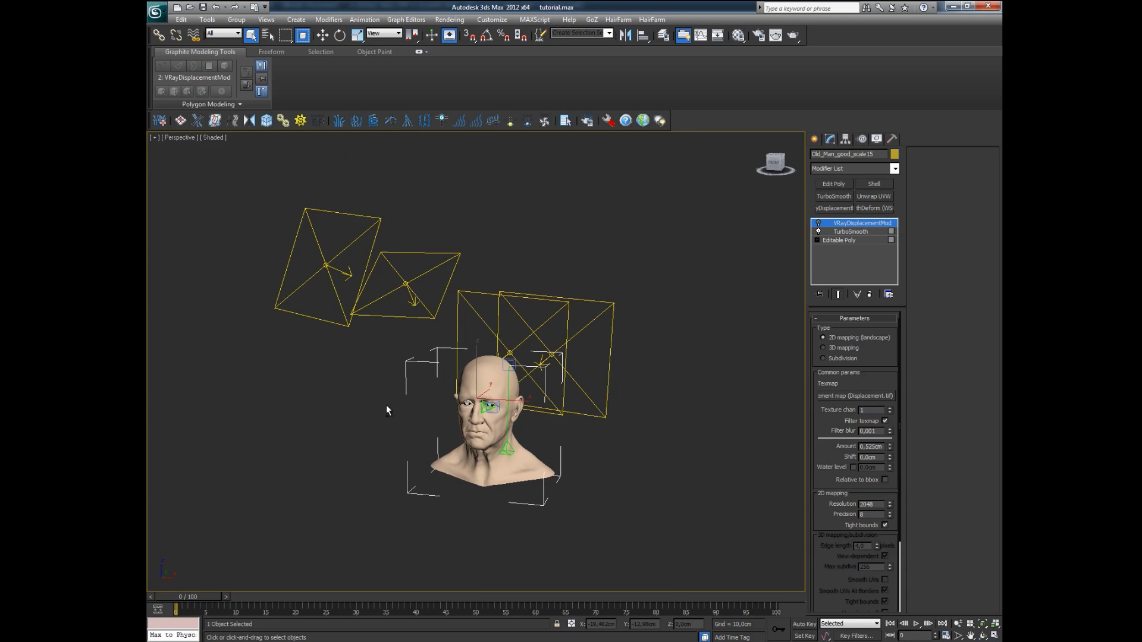
pyautogui.click(328, 267)
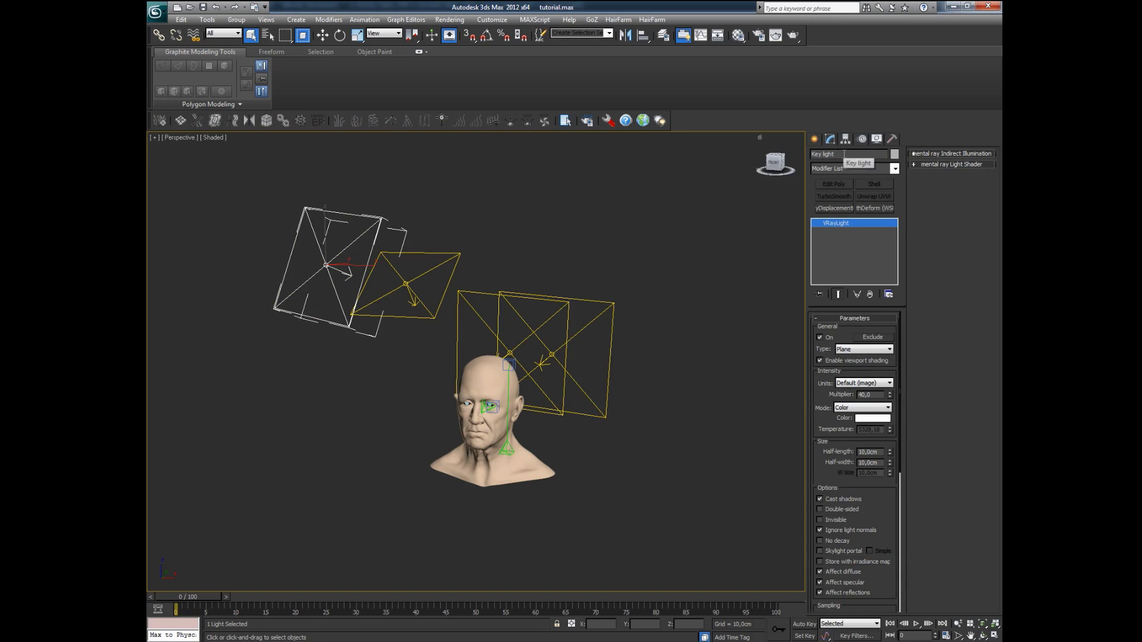
pyautogui.moveTo(454, 383); pyautogui.dragTo(439, 381, button='middle')
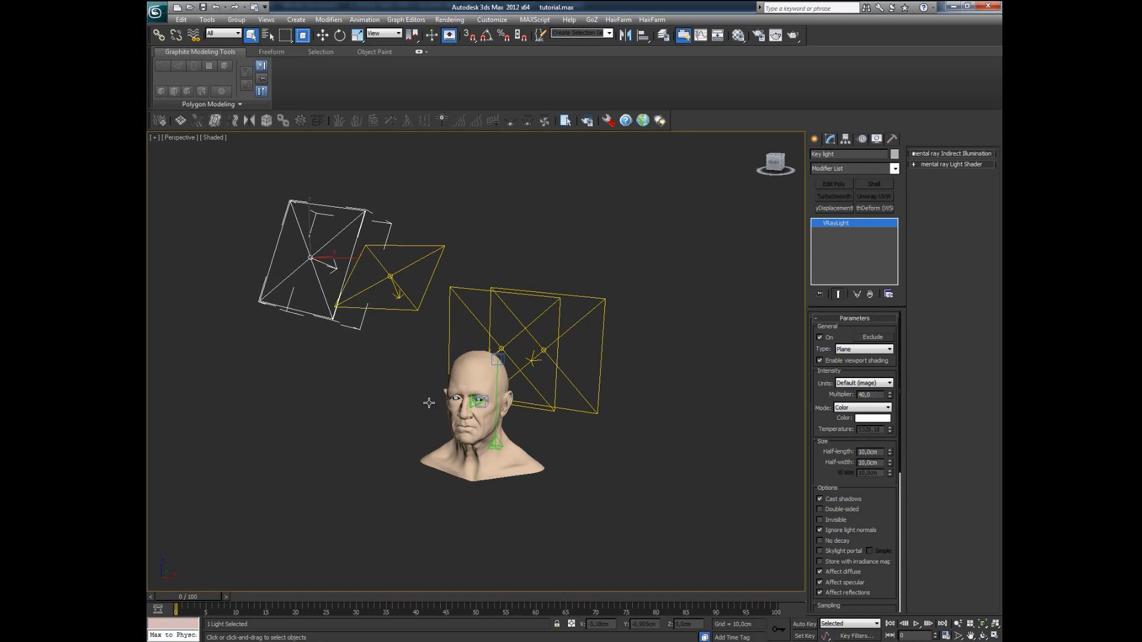
pyautogui.keyDown('alt'); pyautogui.moveTo(579, 339); pyautogui.dragTo(588, 327, button='middle'); pyautogui.keyUp('alt')
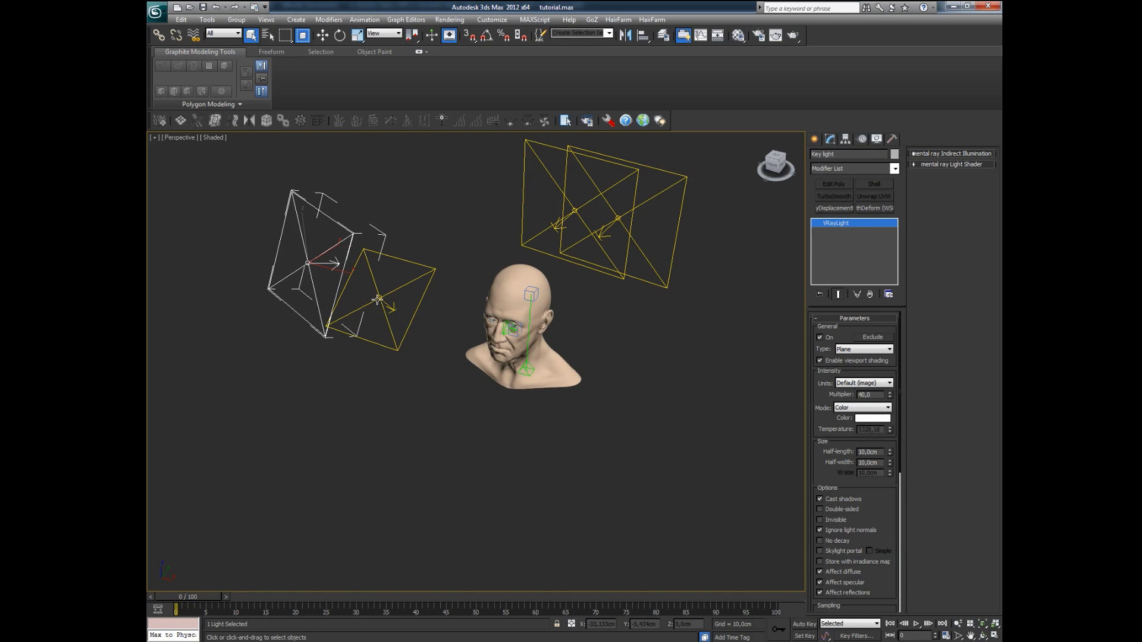
# - Select the lacrimal spec light and examine its intensity, size and affect diffuse, specular and reflections options
pyautogui.click(377, 299)
pyautogui.keyDown('alt'); pyautogui.moveTo(390, 377); pyautogui.dragTo(491, 361, button='middle'); pyautogui.keyUp('alt')
pyautogui.scroll(3, 439, 360)
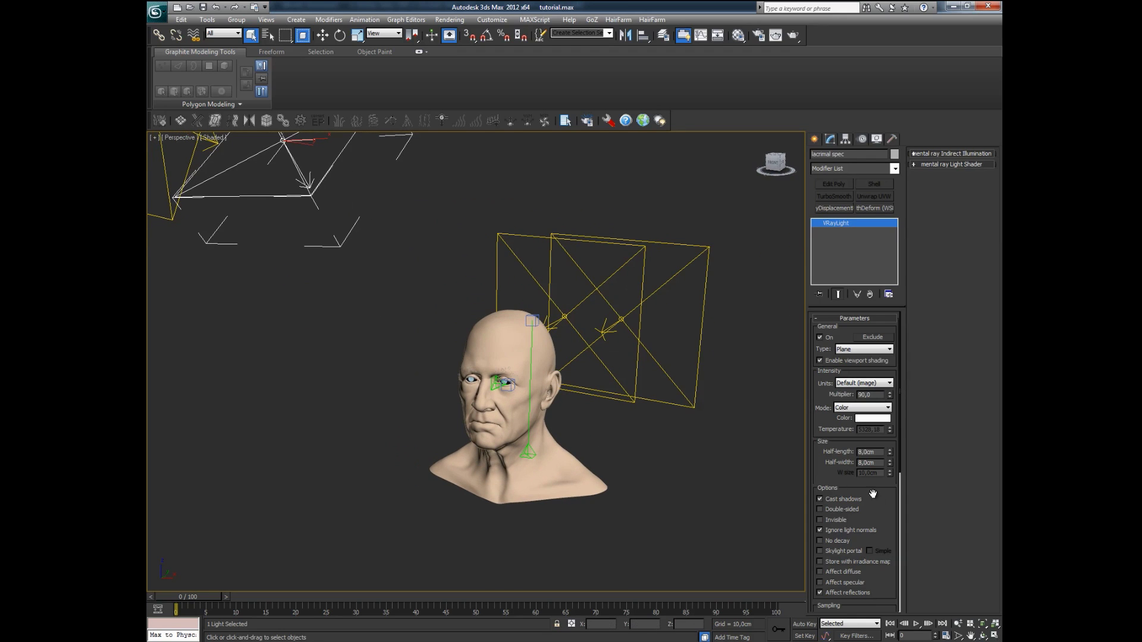
pyautogui.scroll(-5, 881, 514)
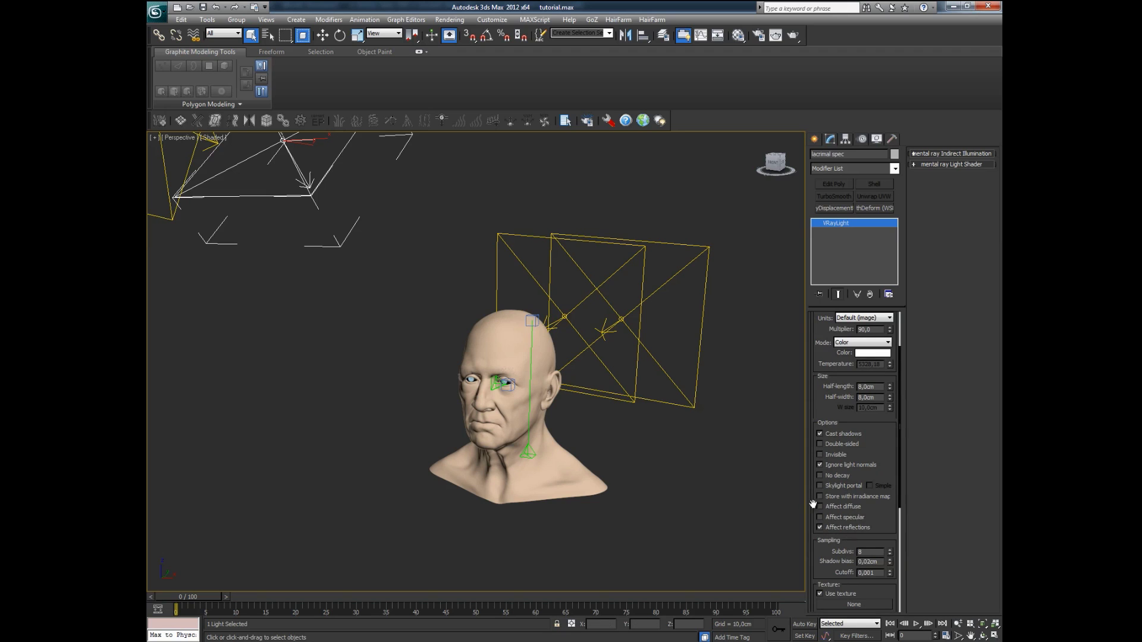
pyautogui.moveTo(498, 324); pyautogui.dragTo(565, 431, button='middle')
# - Select the Key light and examine its multiplier, size and options, keeping its type as Plane
pyautogui.click(264, 284)
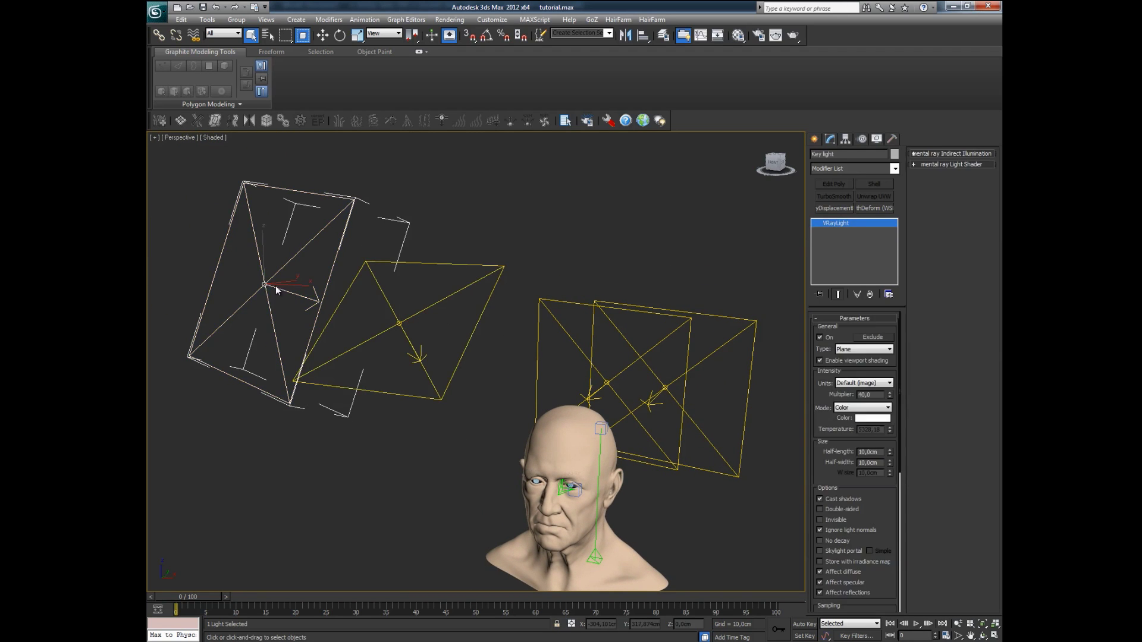
pyautogui.doubleClick(869, 394)
pyautogui.scroll(-4, 893, 442)
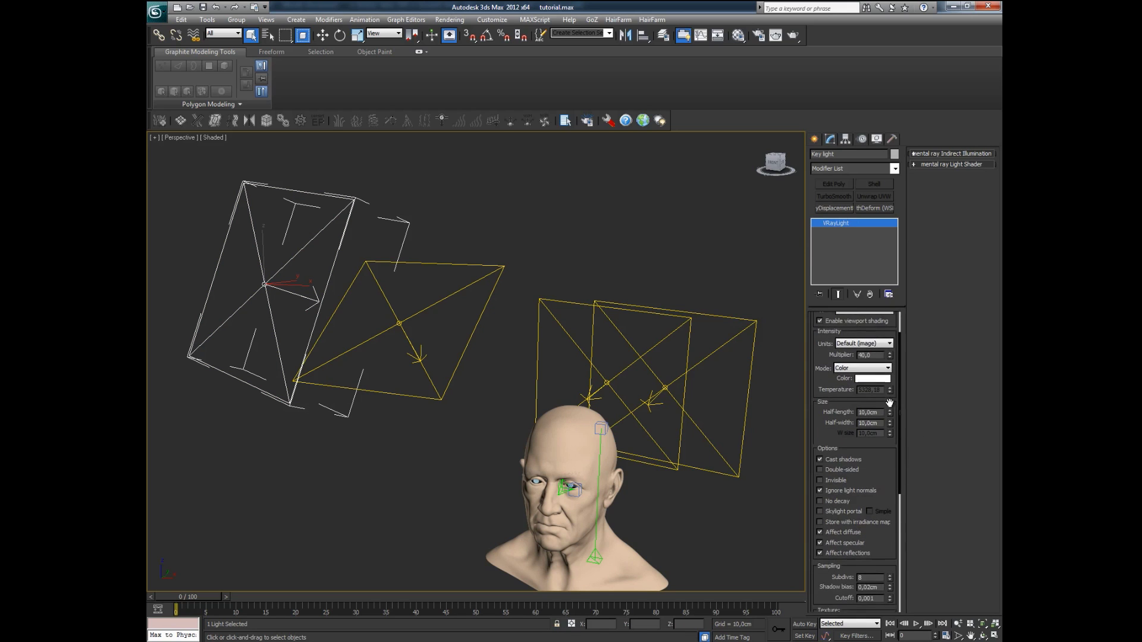
pyautogui.scroll(4, 898, 410)
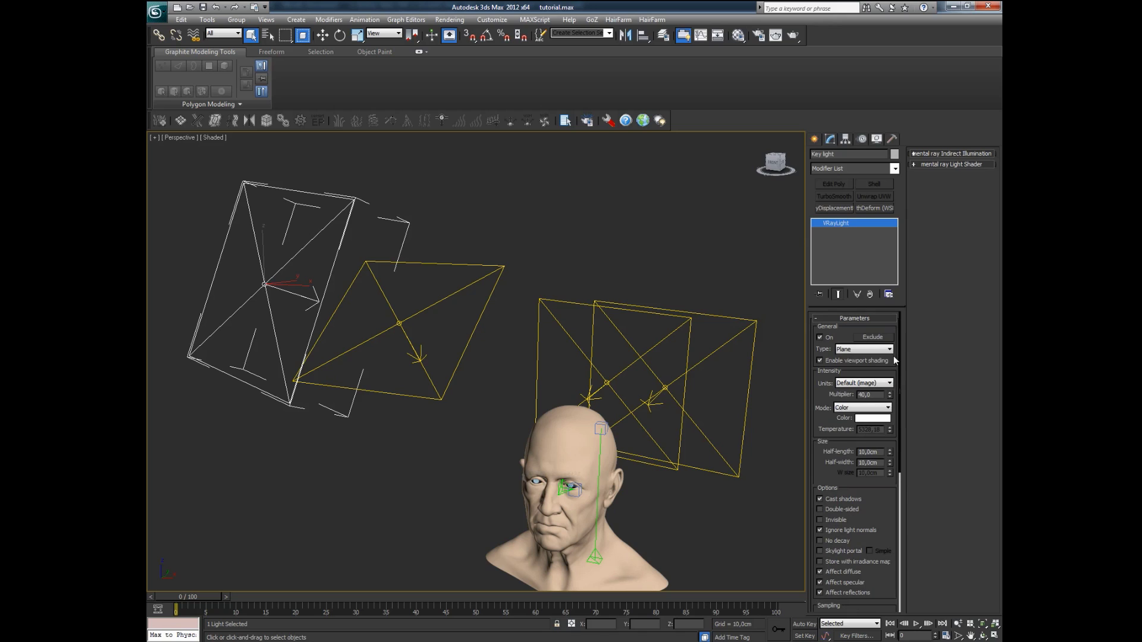
pyautogui.click(887, 351)
pyautogui.click(872, 359)
pyautogui.scroll(-2, 892, 442)
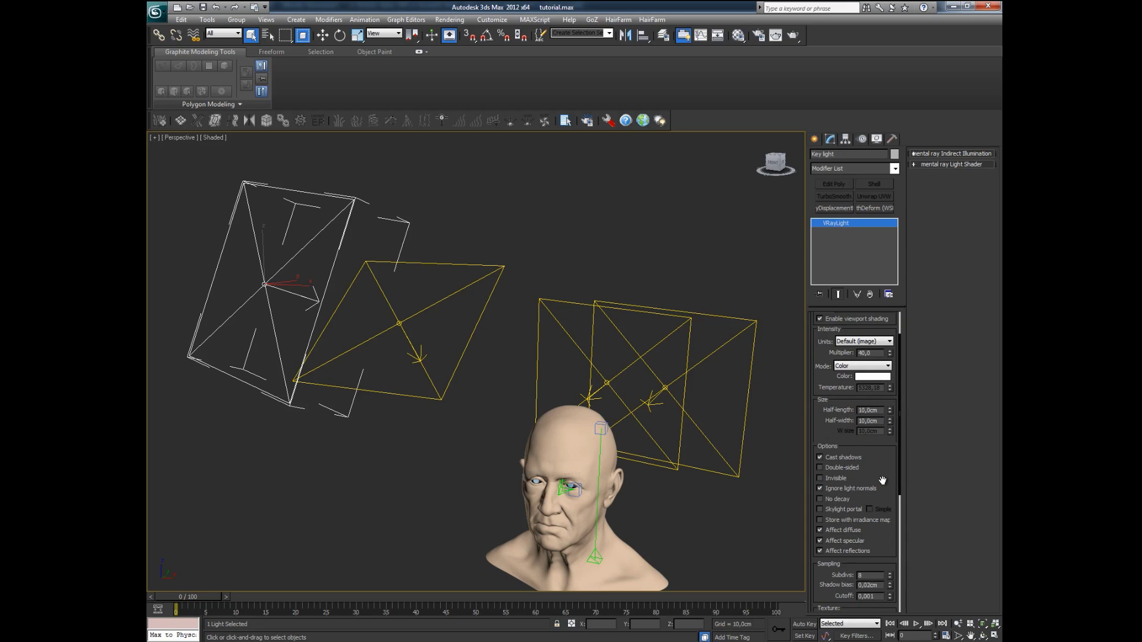
pyautogui.scroll(-2, 871, 479)
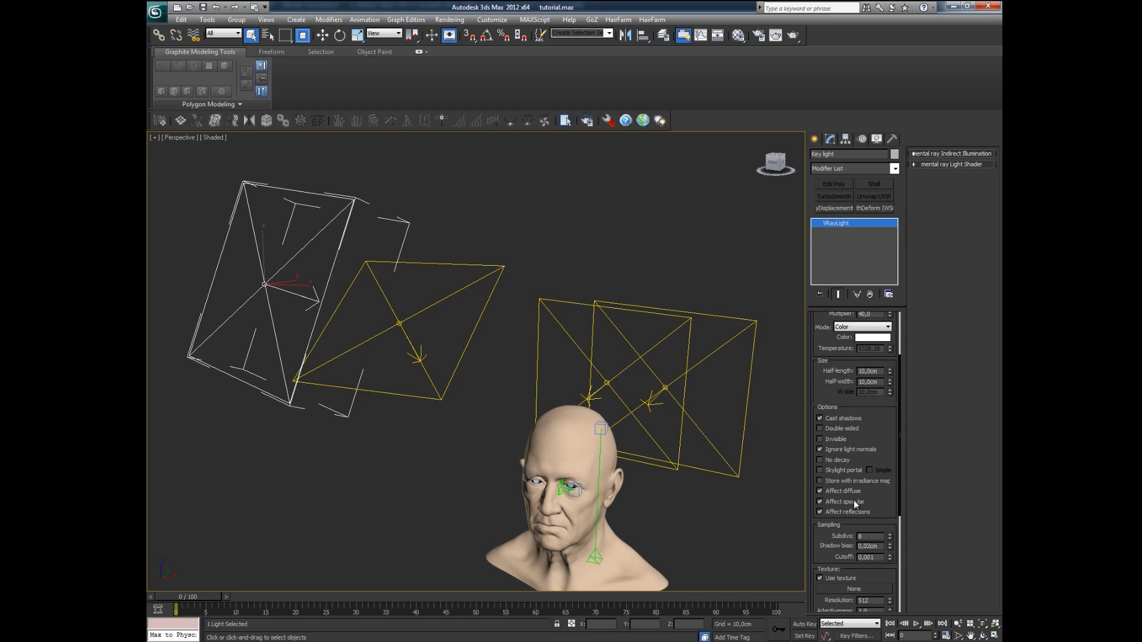
pyautogui.scroll(2, 893, 556)
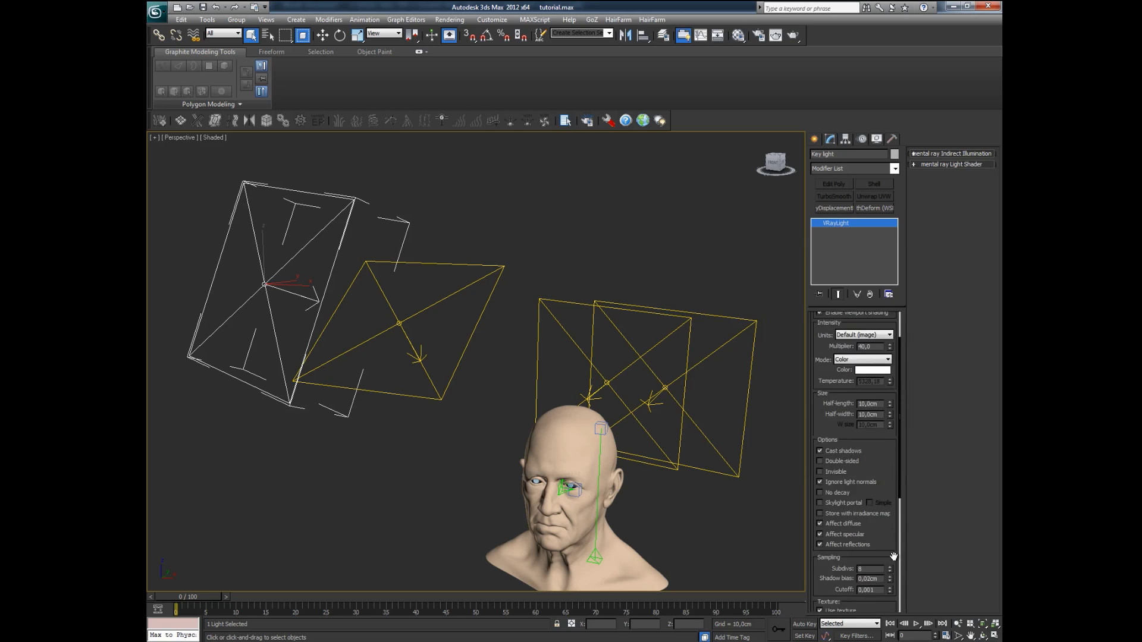
pyautogui.scroll(2, 893, 556)
# - Select VRayLight005 behind the head and examine its multiplier, half-length and visibility options
pyautogui.click(663, 389)
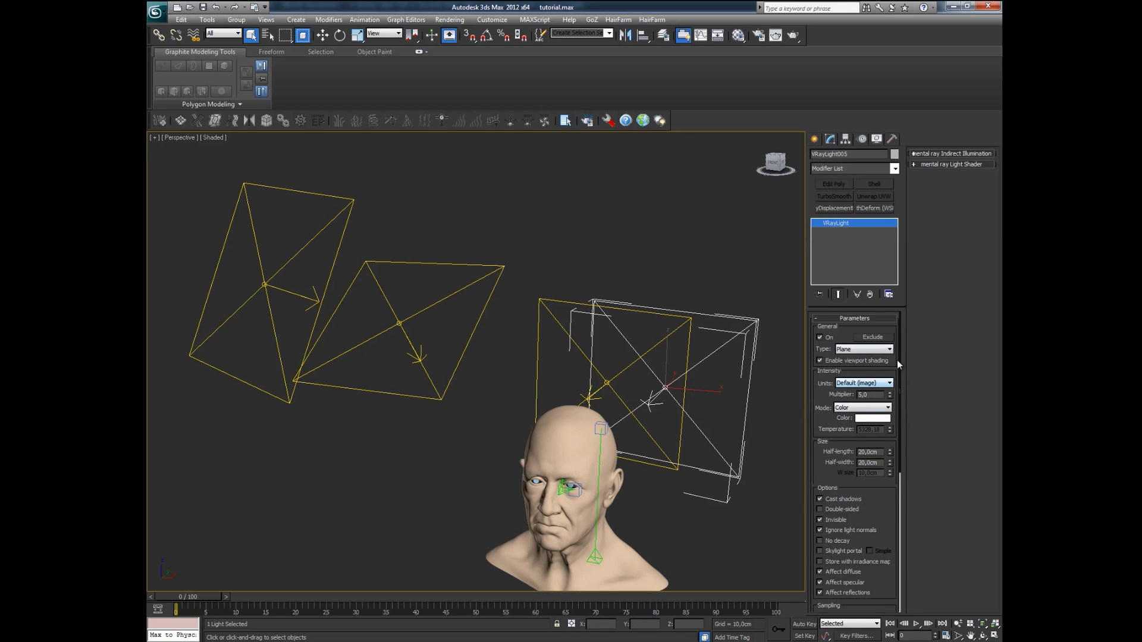
pyautogui.doubleClick(867, 452)
pyautogui.doubleClick(867, 394)
pyautogui.scroll(-2, 900, 462)
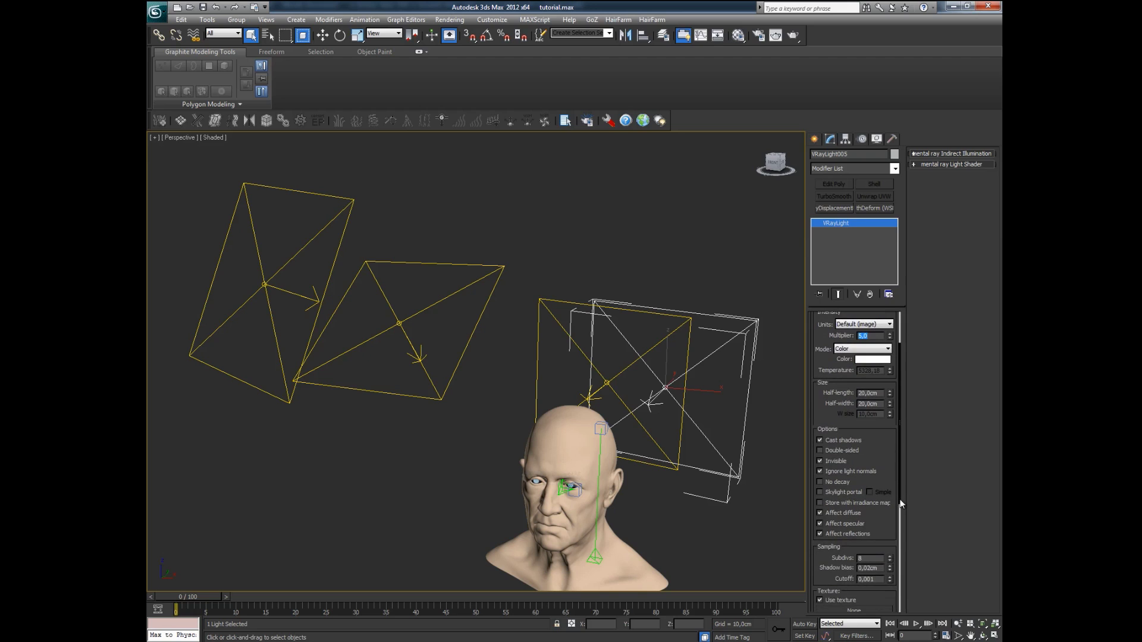
# - Open the render setup and examine the V-Ray frame buffer and global switches settings
pyautogui.click(759, 37)
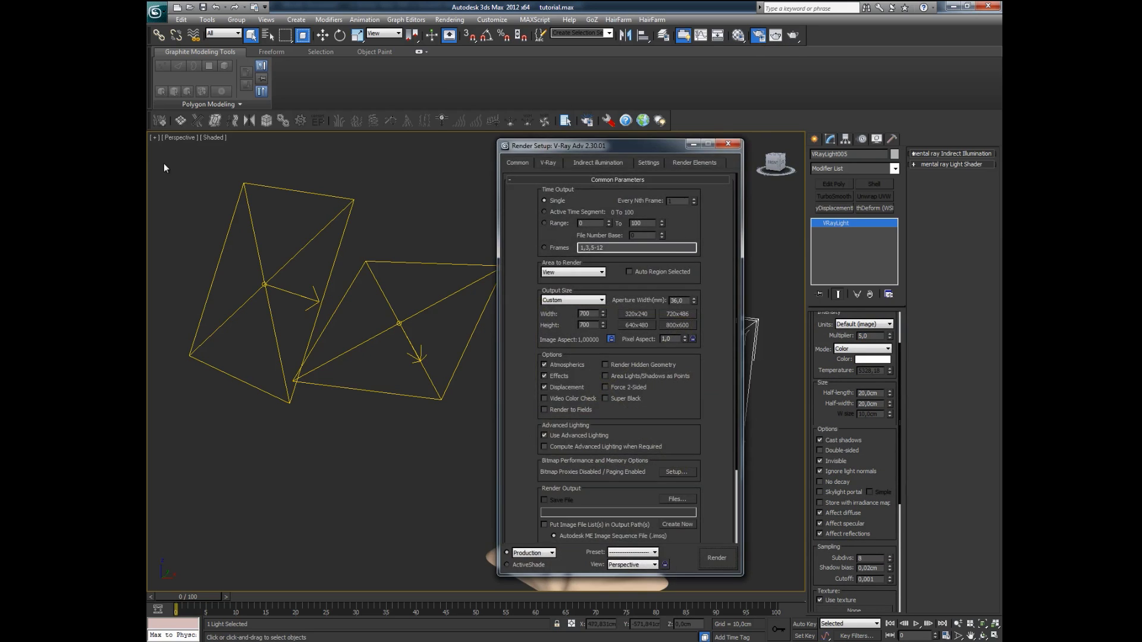
pyautogui.moveTo(559, 145); pyautogui.dragTo(477, 137)
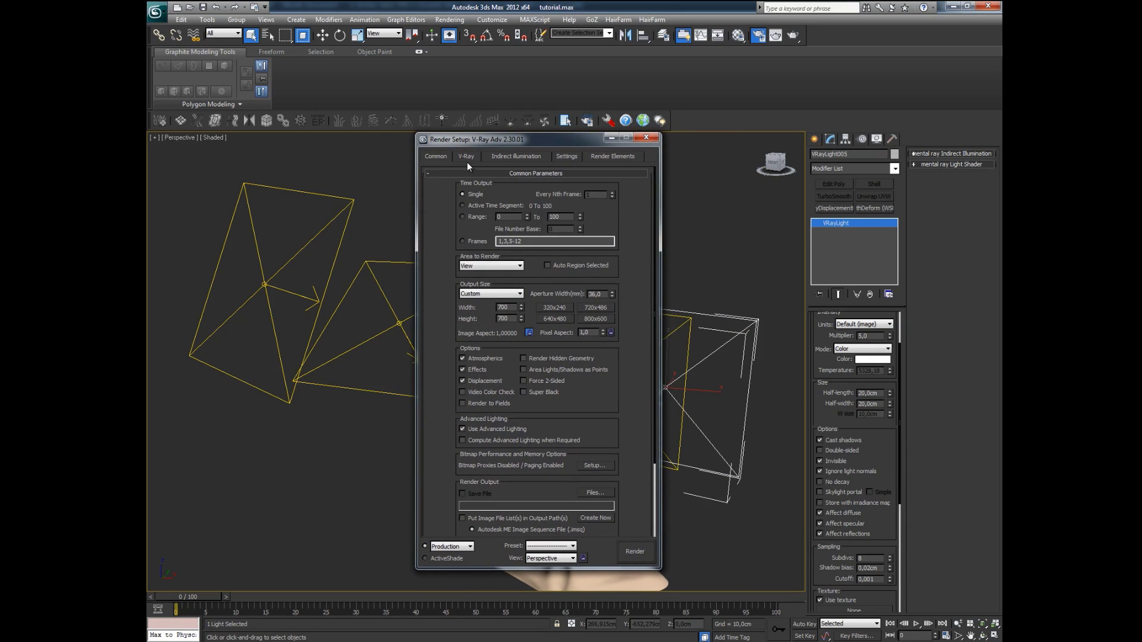
pyautogui.click(466, 156)
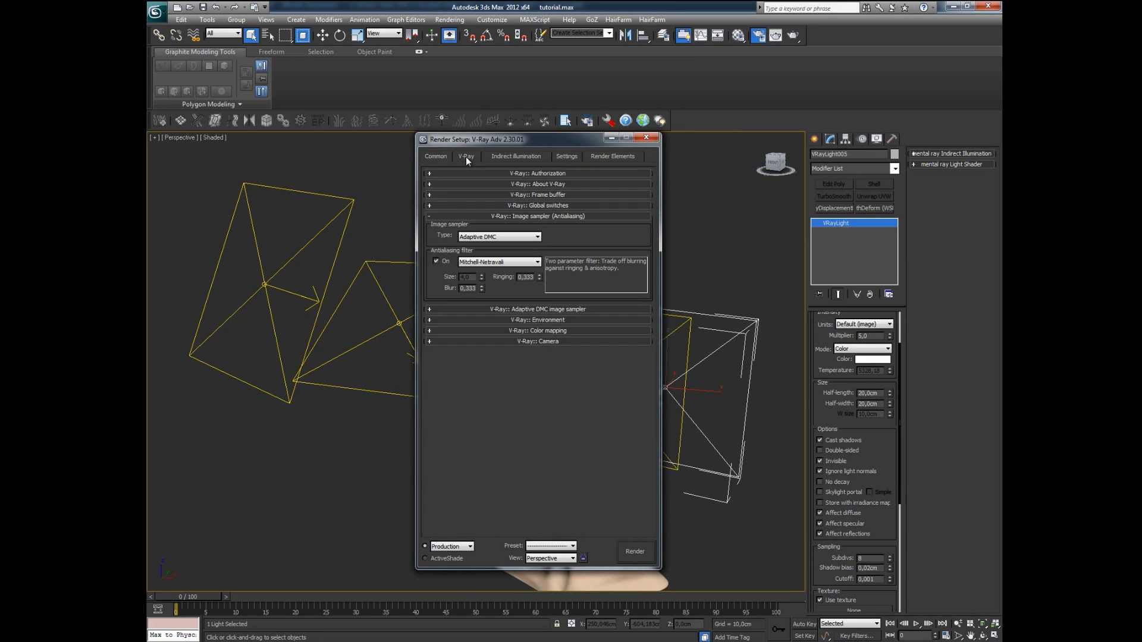
pyautogui.click(541, 195)
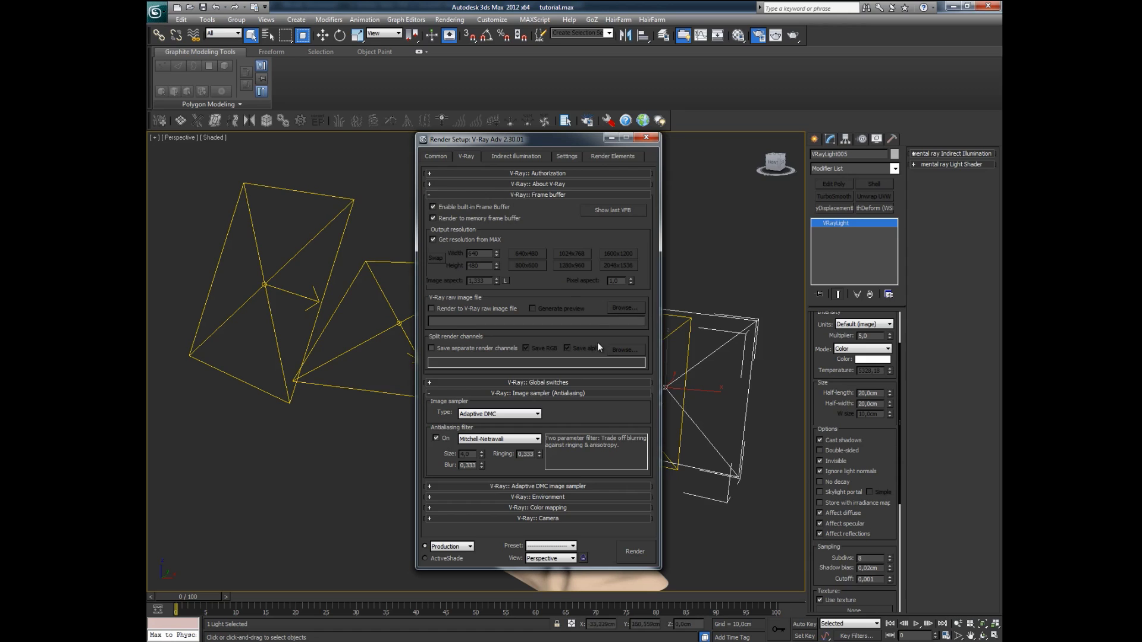
pyautogui.click(554, 383)
pyautogui.click(554, 382)
# - Choose Adaptive DMC as the image sampler type and Mitchell-Netravali as the antialiasing filter
pyautogui.click(524, 417)
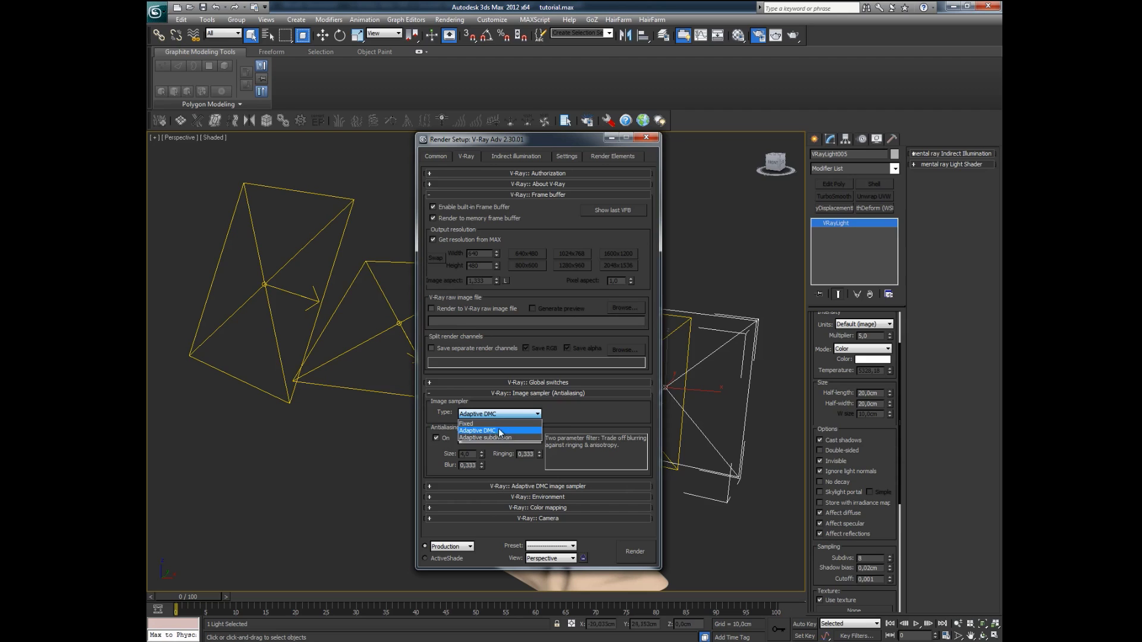
pyautogui.click(498, 431)
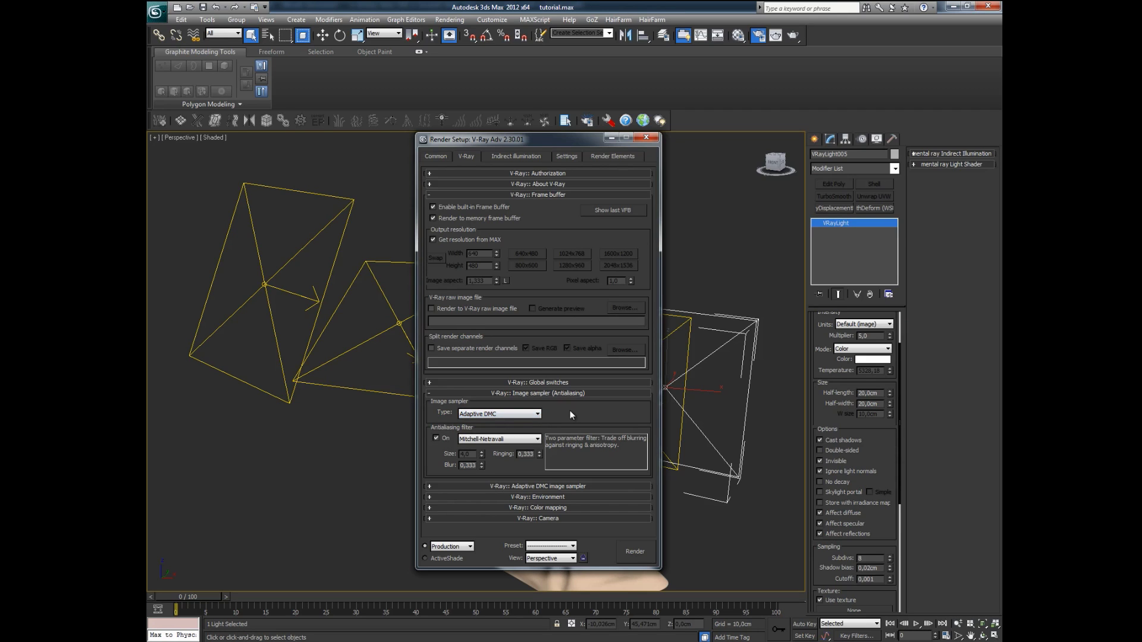
pyautogui.click(465, 441)
pyautogui.click(506, 441)
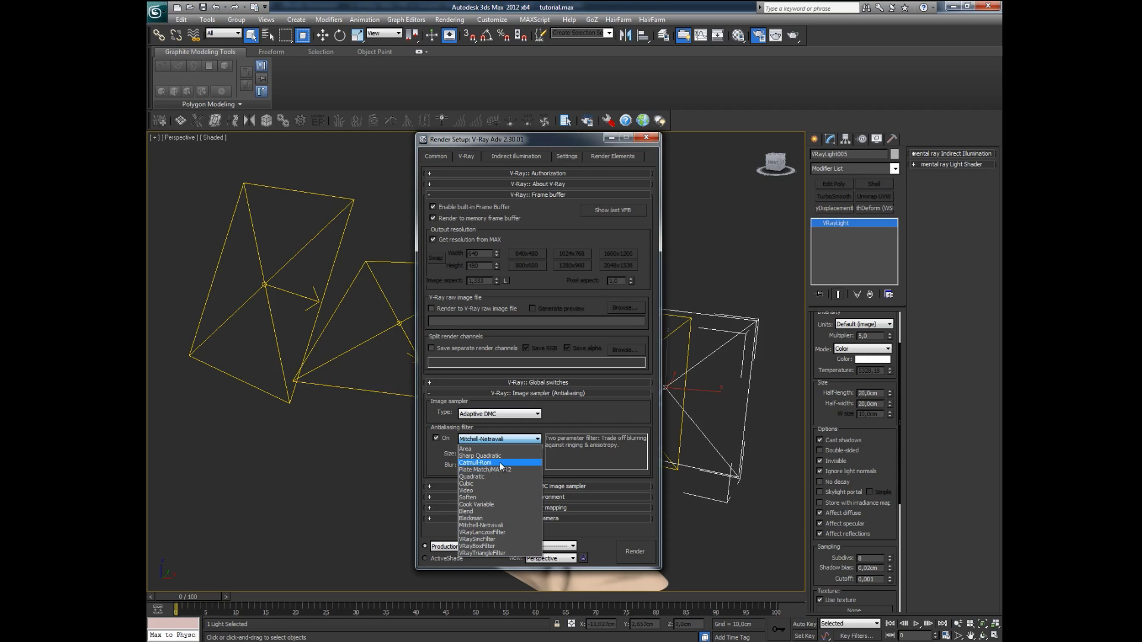
pyautogui.click(491, 526)
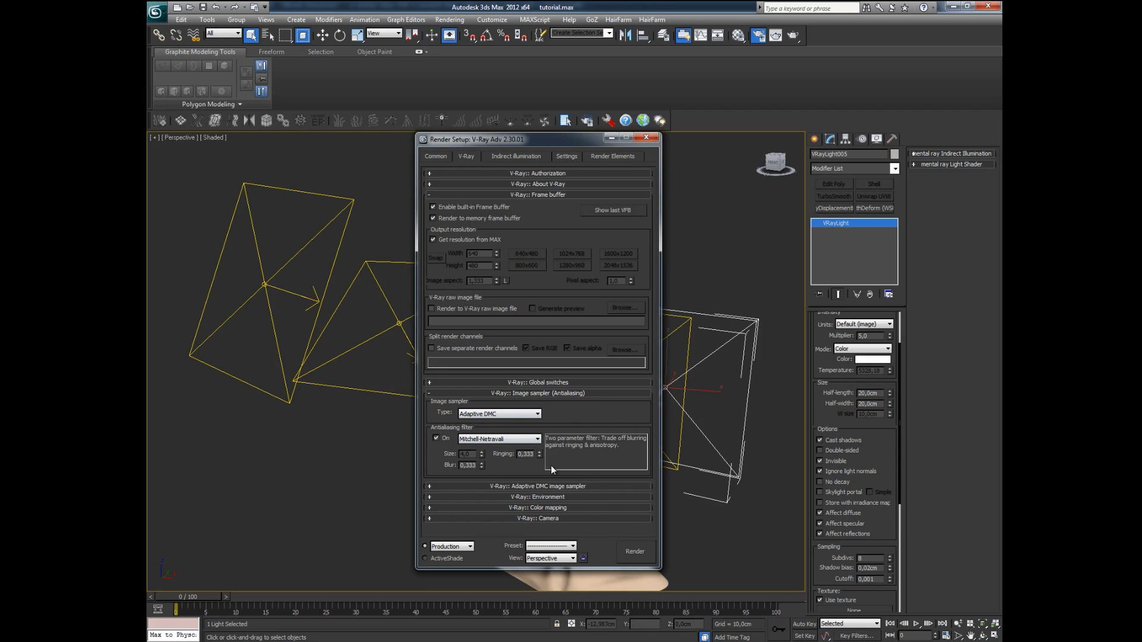
# - Choose Gamma correction as the V-Ray color mapping type and check its gamma value
pyautogui.click(549, 509)
pyautogui.scroll(-1, 617, 440)
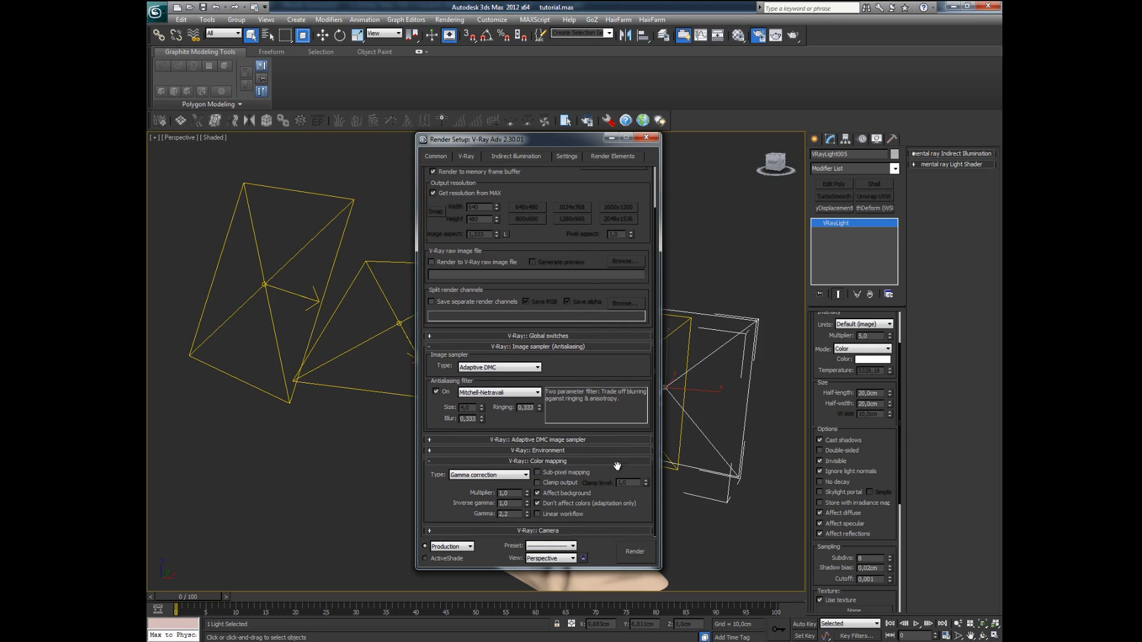
pyautogui.click(493, 474)
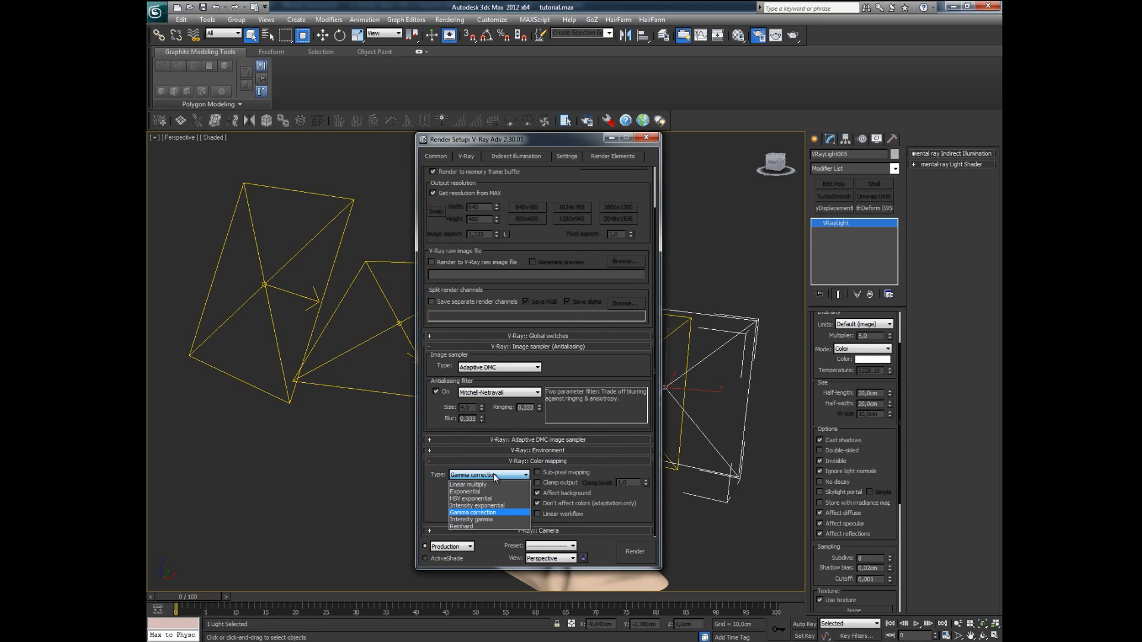
pyautogui.click(478, 512)
pyautogui.moveTo(514, 515); pyautogui.dragTo(472, 513)
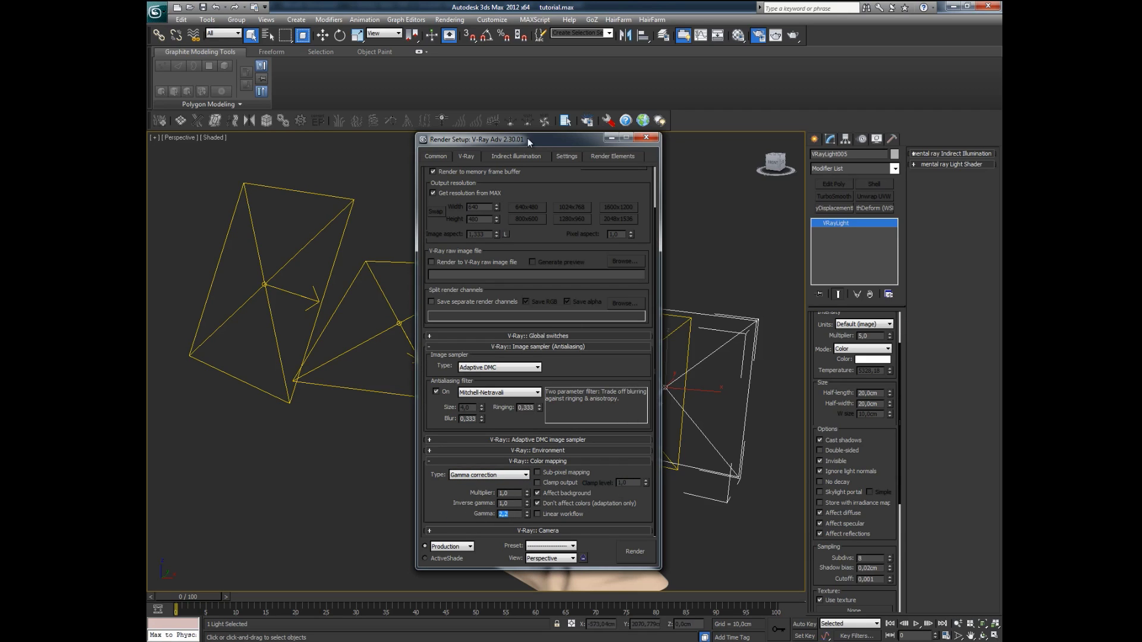
# - Enable indirect illumination and review the primary bounces GI engine choices, keeping Brute force
pyautogui.click(521, 155)
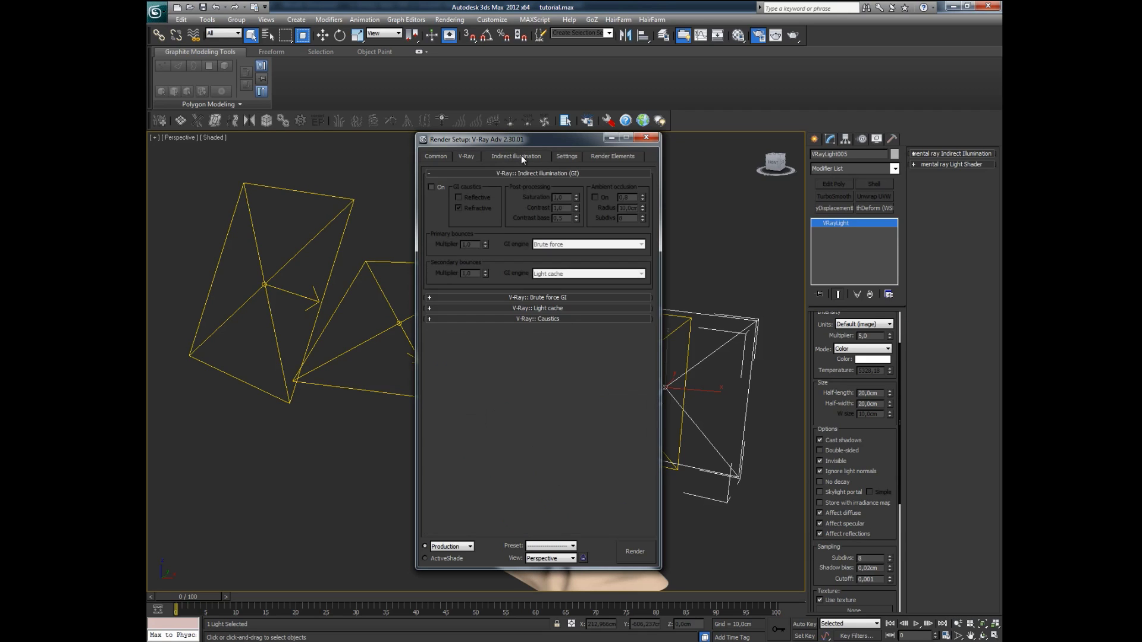
pyautogui.click(432, 186)
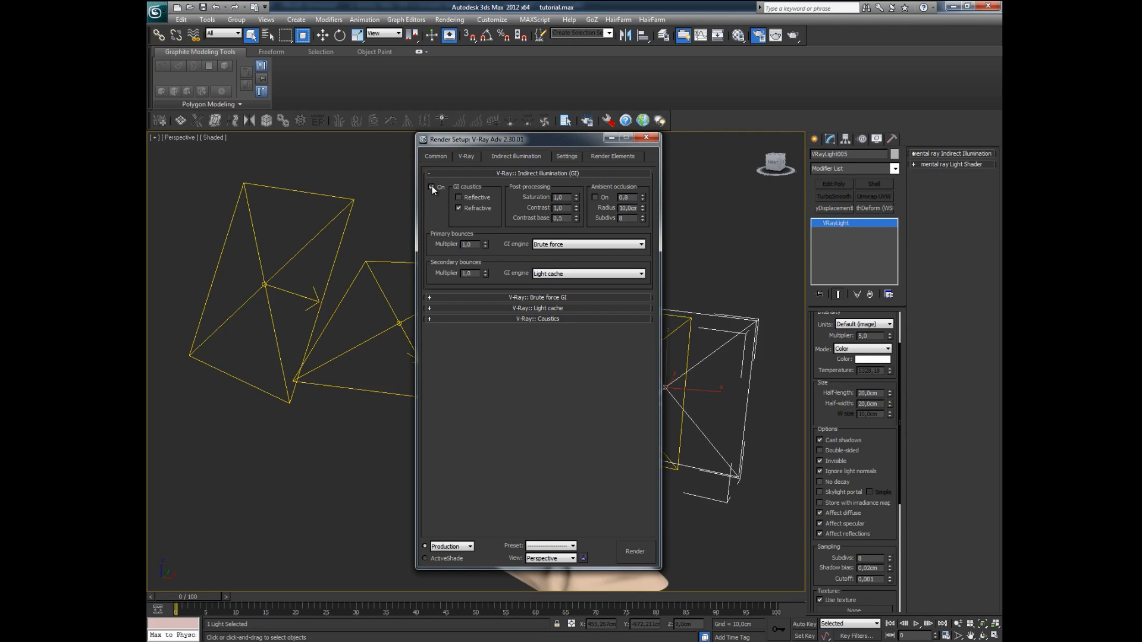
pyautogui.click(592, 244)
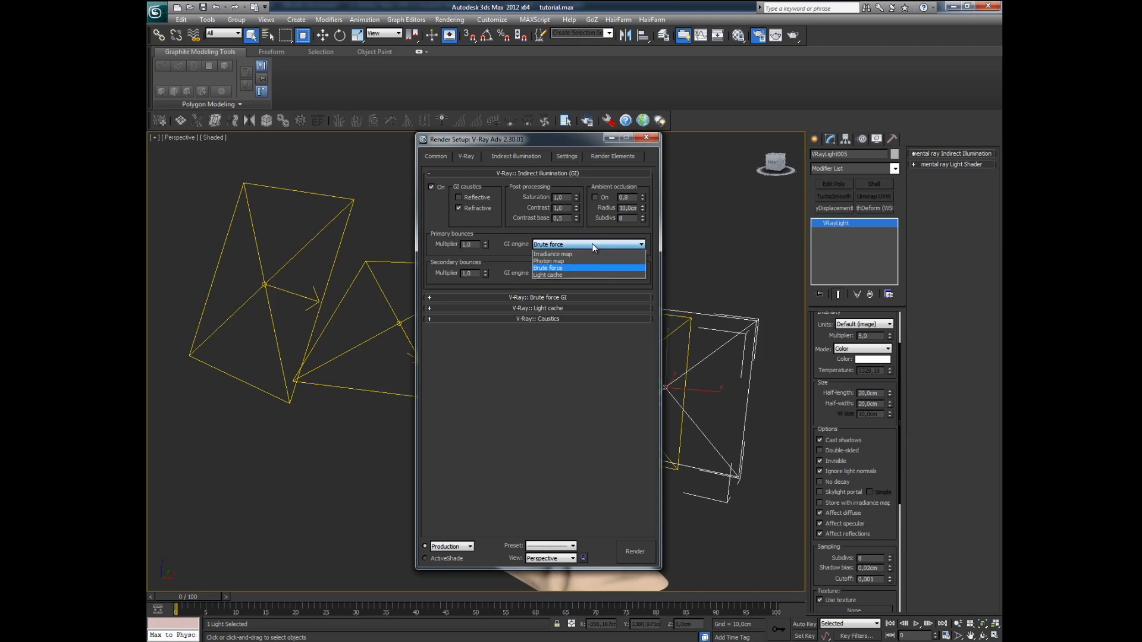
pyautogui.click(509, 249)
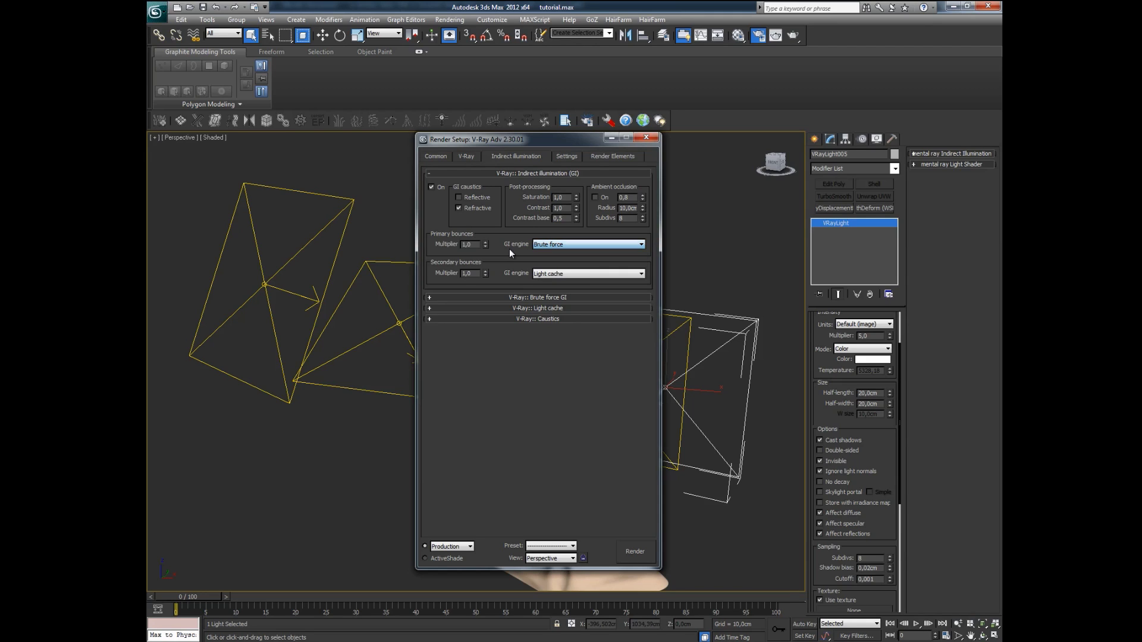
# - Examine the Brute force GI and Light cache subdivisions and switch indirect illumination back off
pyautogui.click(564, 296)
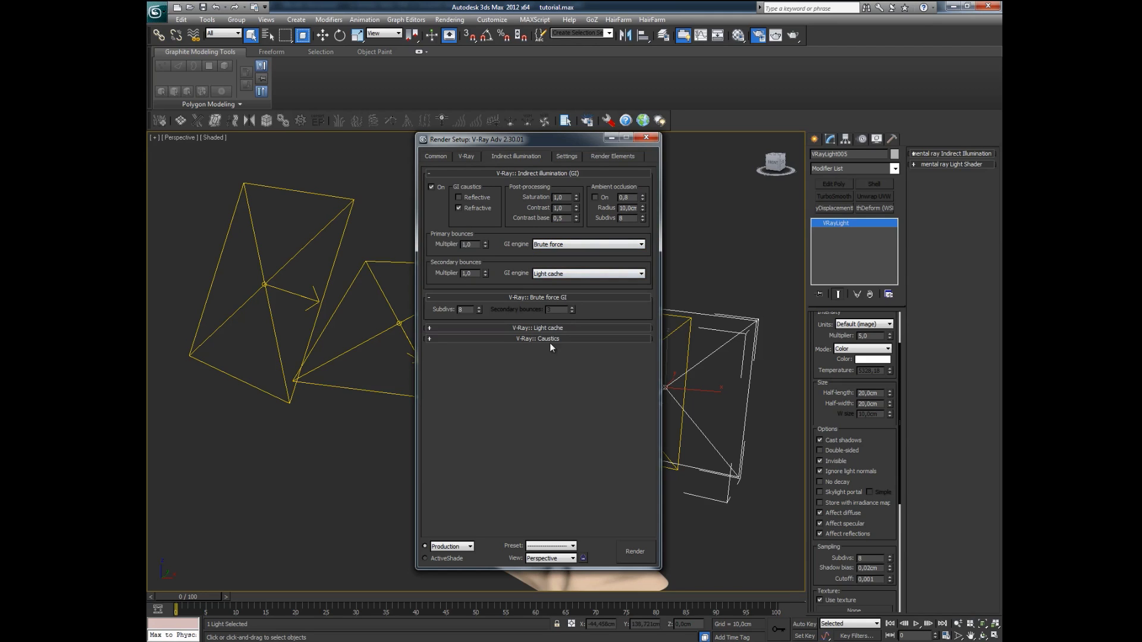
pyautogui.click(544, 327)
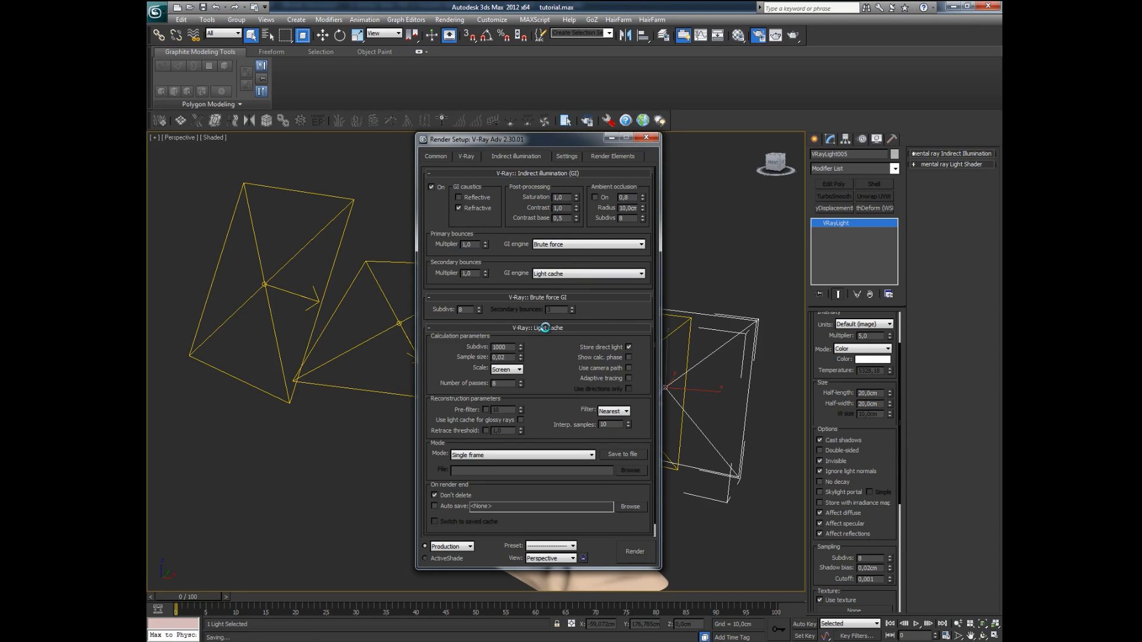
pyautogui.moveTo(515, 277)
pyautogui.mouseDown()
pyautogui.moveTo(514, 254)
pyautogui.moveTo(506, 292)
pyautogui.moveTo(506, 266)
pyautogui.mouseUp()
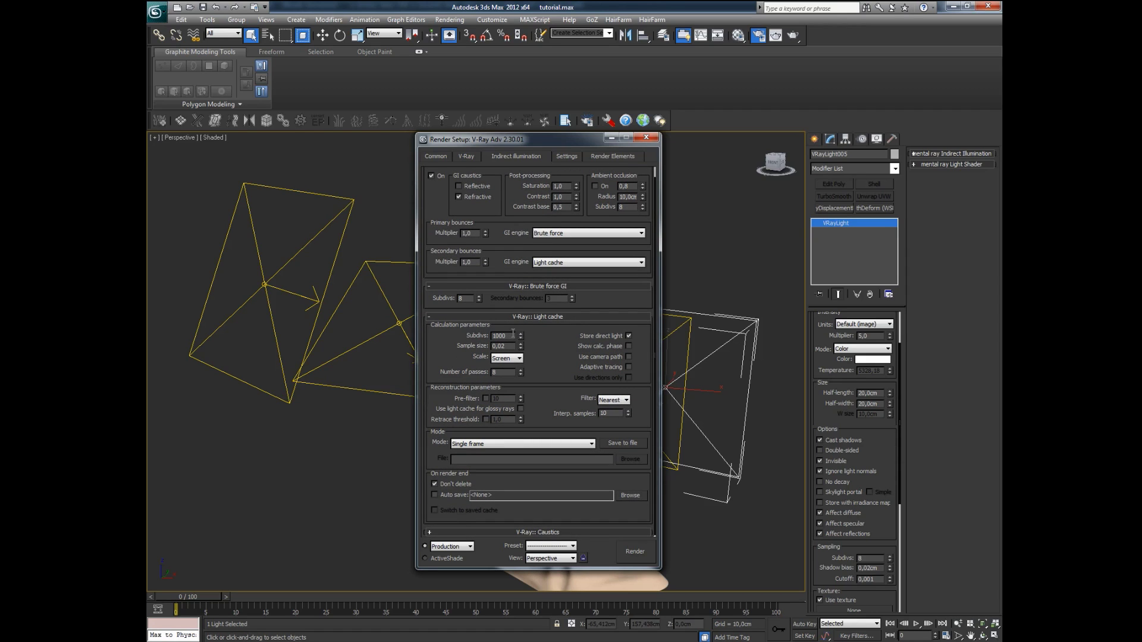
pyautogui.moveTo(511, 336); pyautogui.dragTo(493, 336)
pyautogui.moveTo(545, 348); pyautogui.dragTo(548, 309)
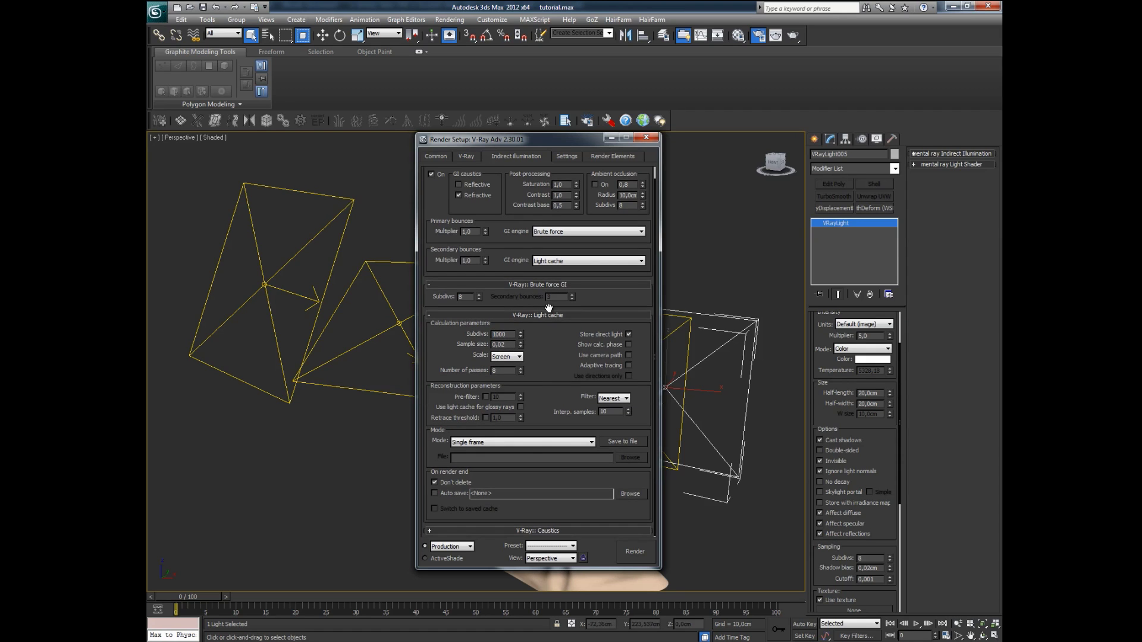
pyautogui.moveTo(552, 369); pyautogui.dragTo(548, 389)
pyautogui.scroll(1, 548, 389)
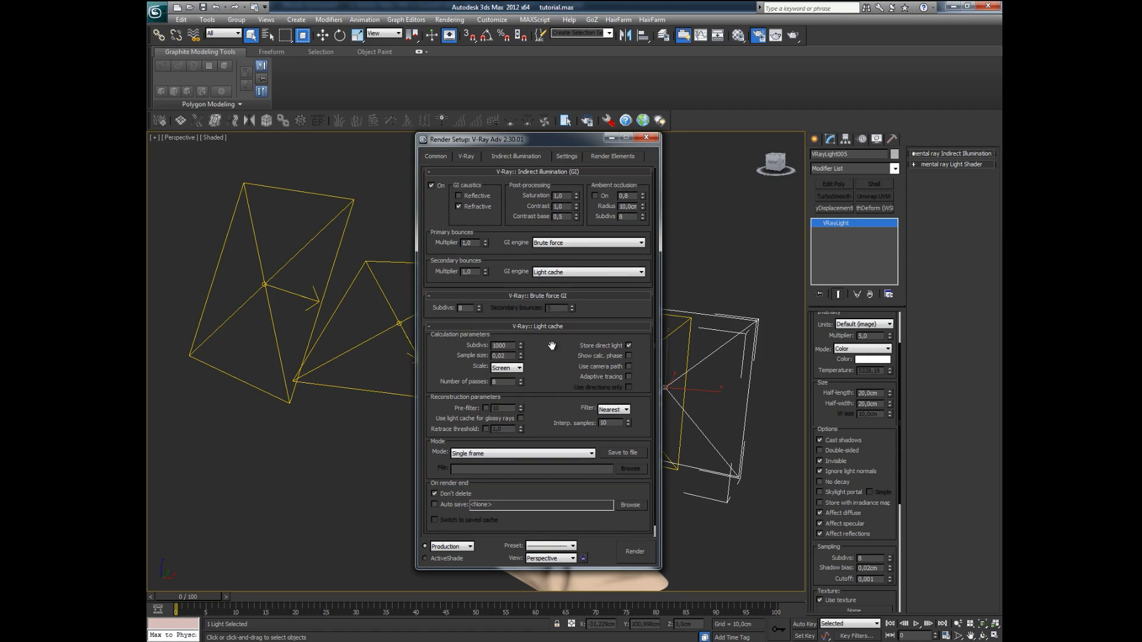
pyautogui.doubleClick(469, 307)
pyautogui.moveTo(596, 309); pyautogui.dragTo(596, 310)
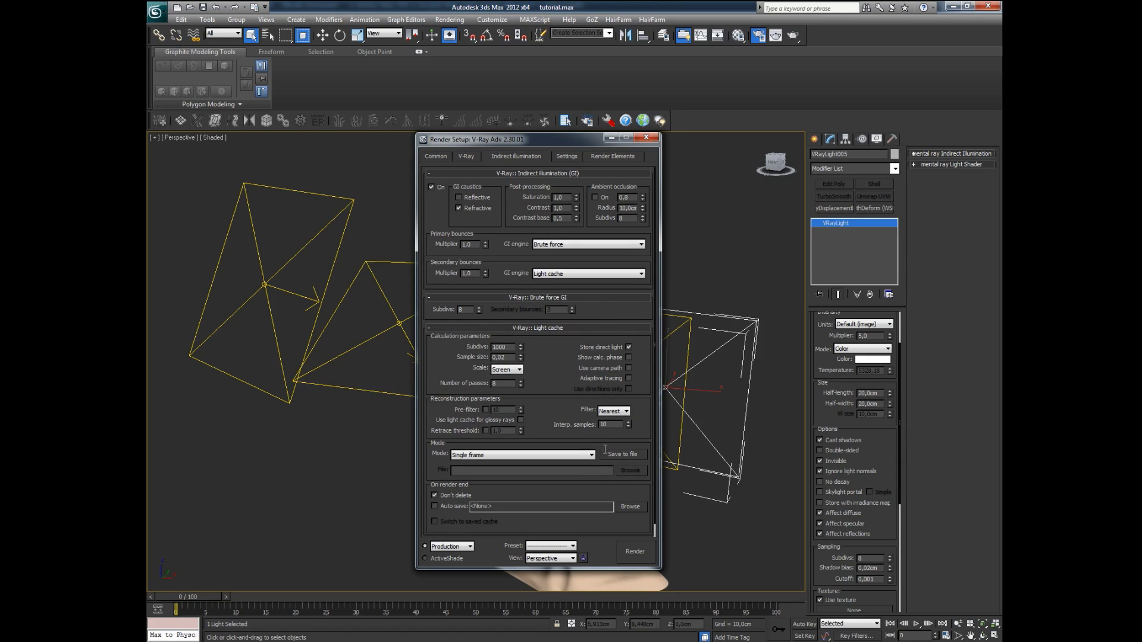
pyautogui.click(432, 185)
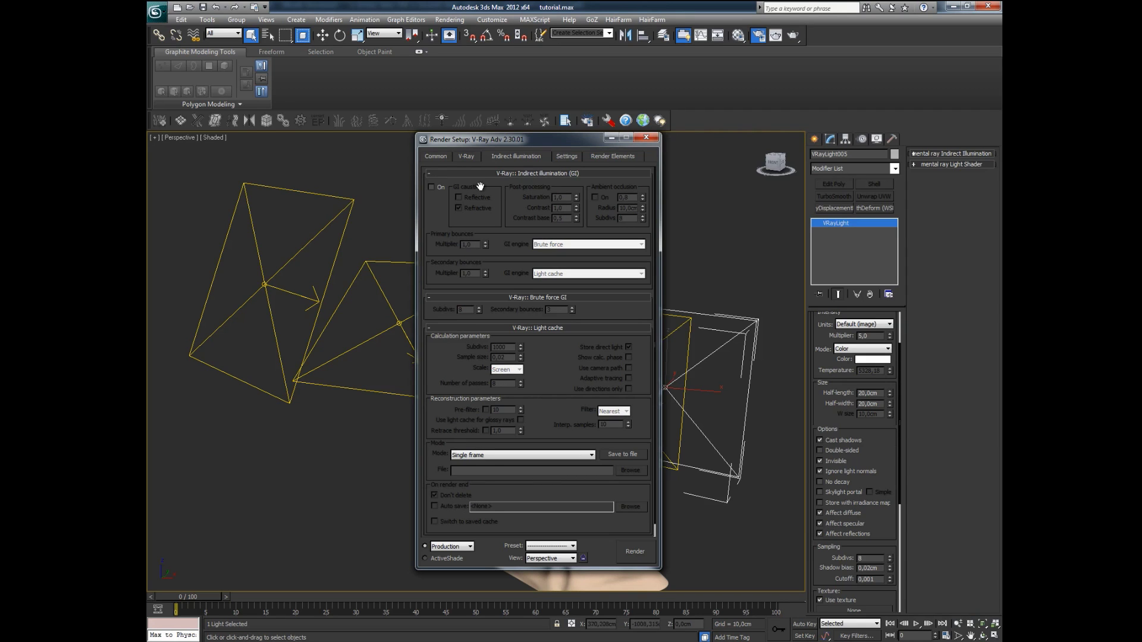
pyautogui.click(542, 173)
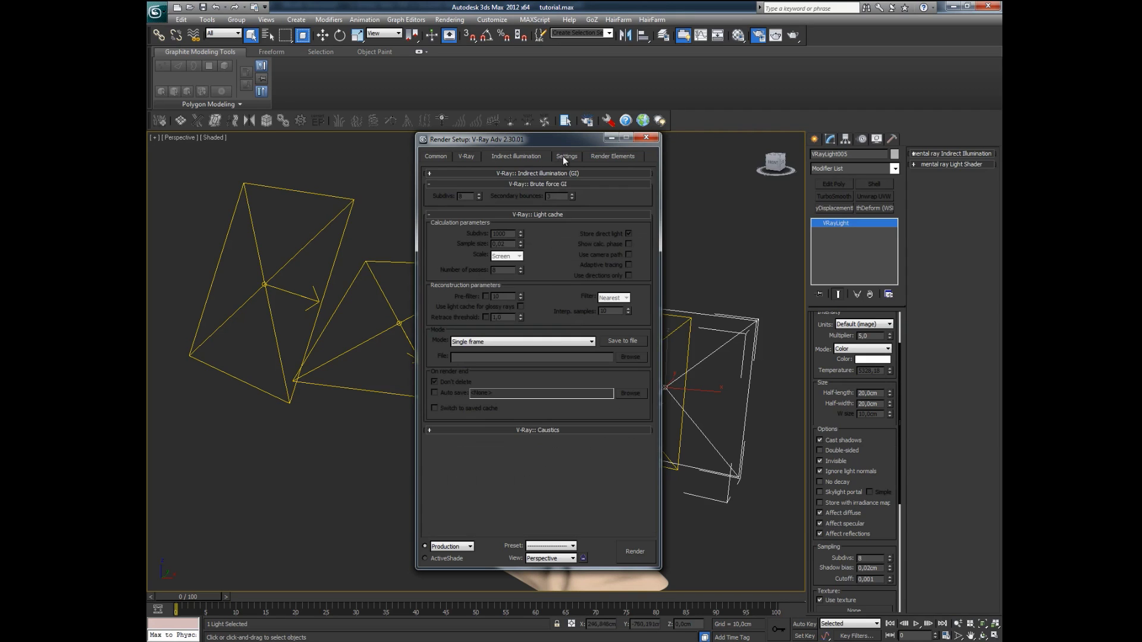
# - Check the DMC sampler's adaptive amount, set its noise threshold to 0.005 and close the render setup
pyautogui.click(563, 156)
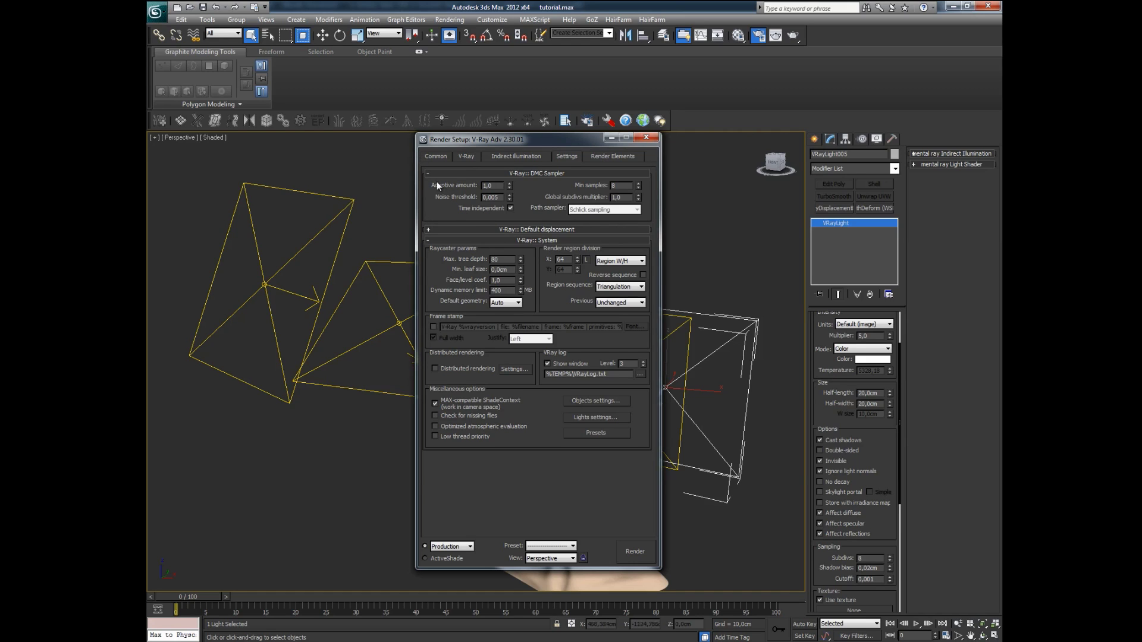
pyautogui.doubleClick(494, 187)
pyautogui.moveTo(498, 197); pyautogui.dragTo(483, 201)
pyautogui.click(500, 197)
pyautogui.moveTo(500, 198); pyautogui.dragTo(483, 197)
pyautogui.click(502, 199)
pyautogui.moveTo(498, 198); pyautogui.dragTo(494, 198)
pyautogui.write('5')
pyautogui.press('Return')
pyautogui.click(646, 137)
# - Maximize the frontal perspective view of the head, render it and inspect the image in the V-Ray frame buffer
pyautogui.moveTo(576, 467); pyautogui.dragTo(562, 400, button='middle')
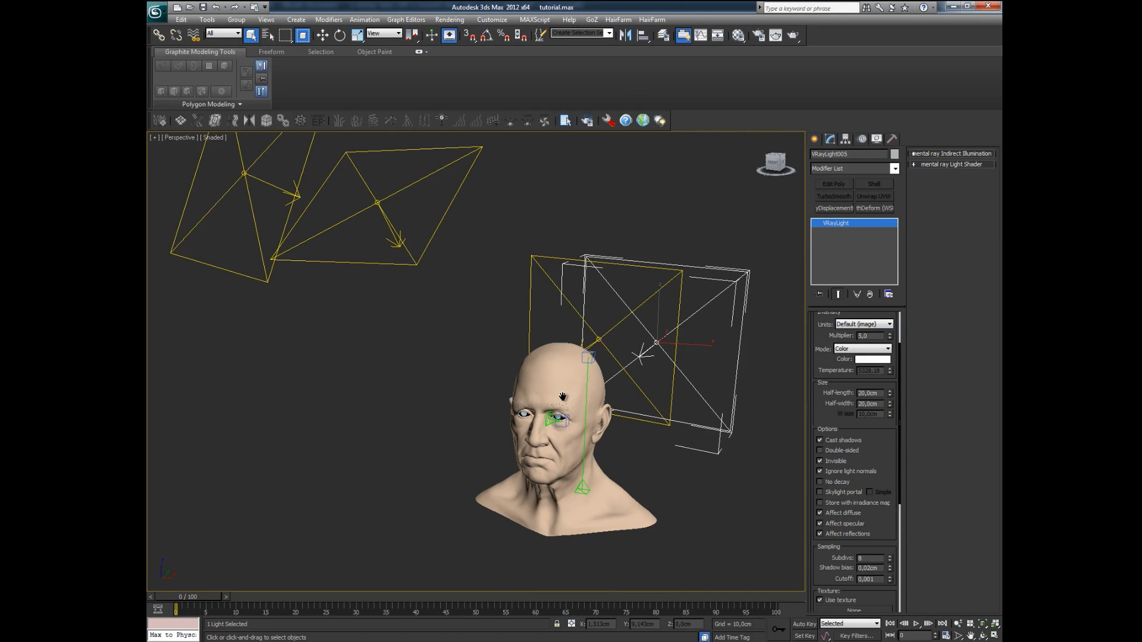
pyautogui.hotkey('alt', 'w')
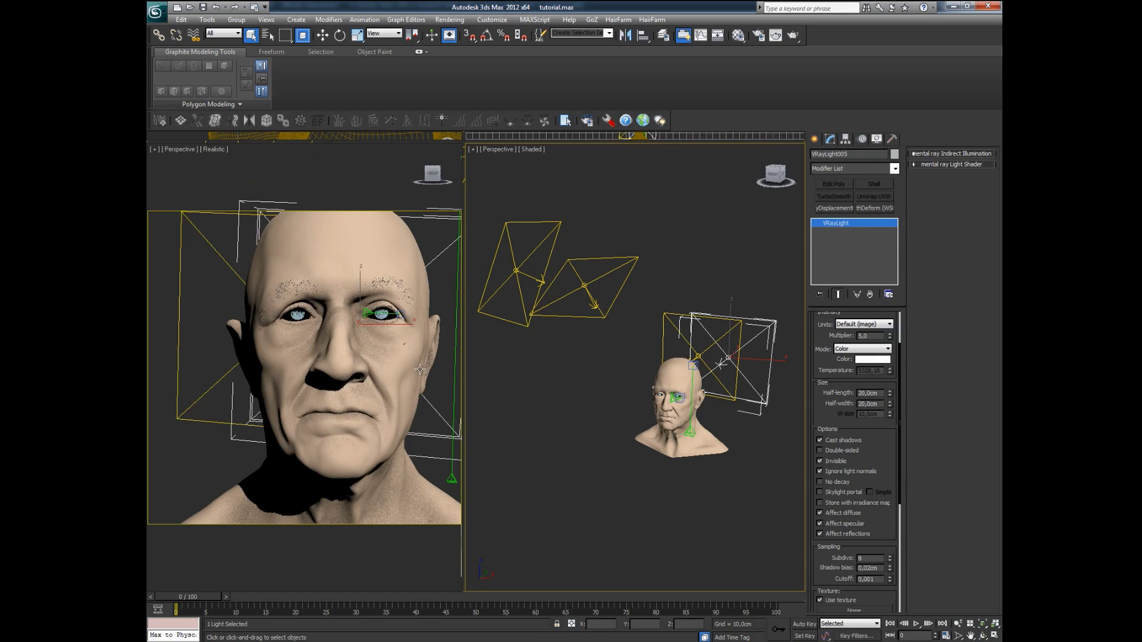
pyautogui.hotkey('alt', 'w')
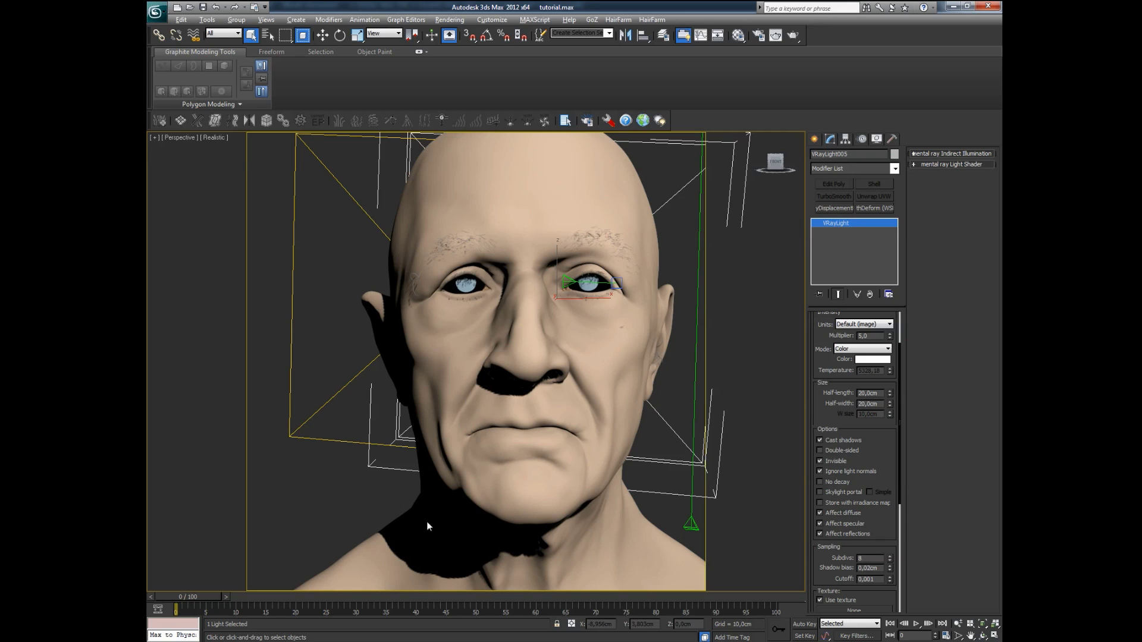
pyautogui.click(793, 36)
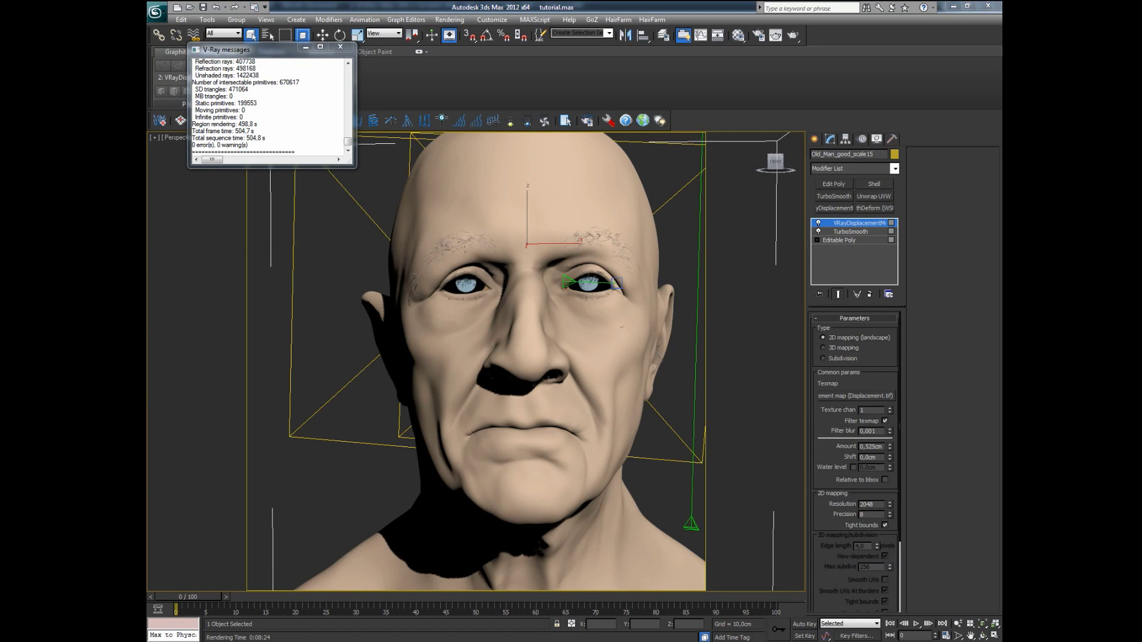
pyautogui.moveTo(147, 179); pyautogui.dragTo(565, 147)
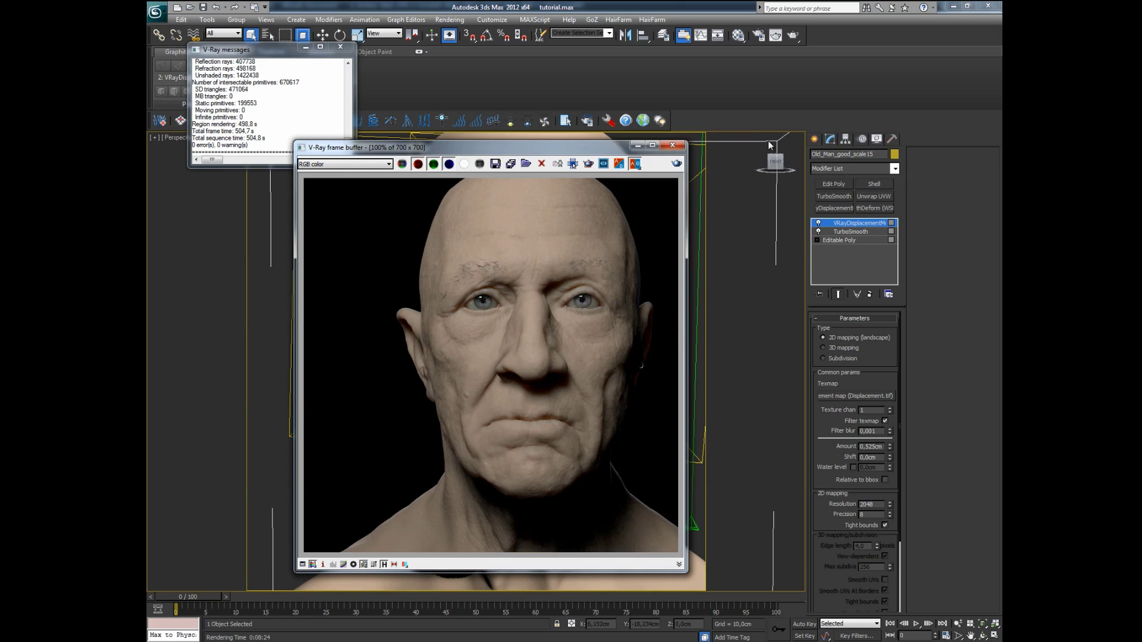
pyautogui.click(678, 146)
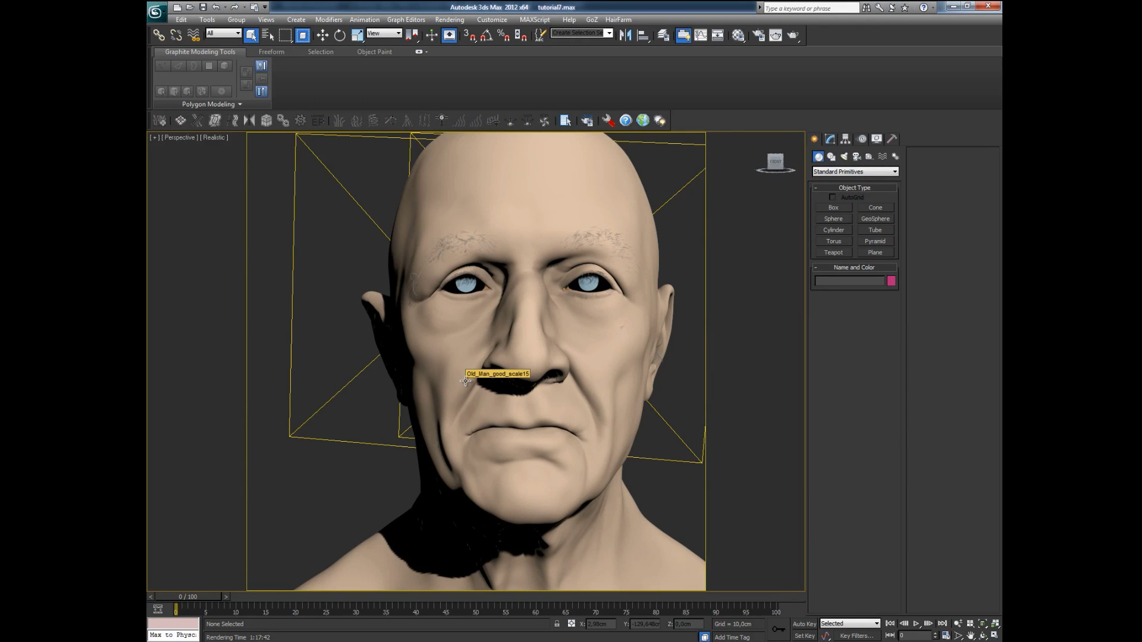
# - Examine the VRayFastSSS2 skin material's parameters, including the bump amount and the assigned maps
pyautogui.press('m')
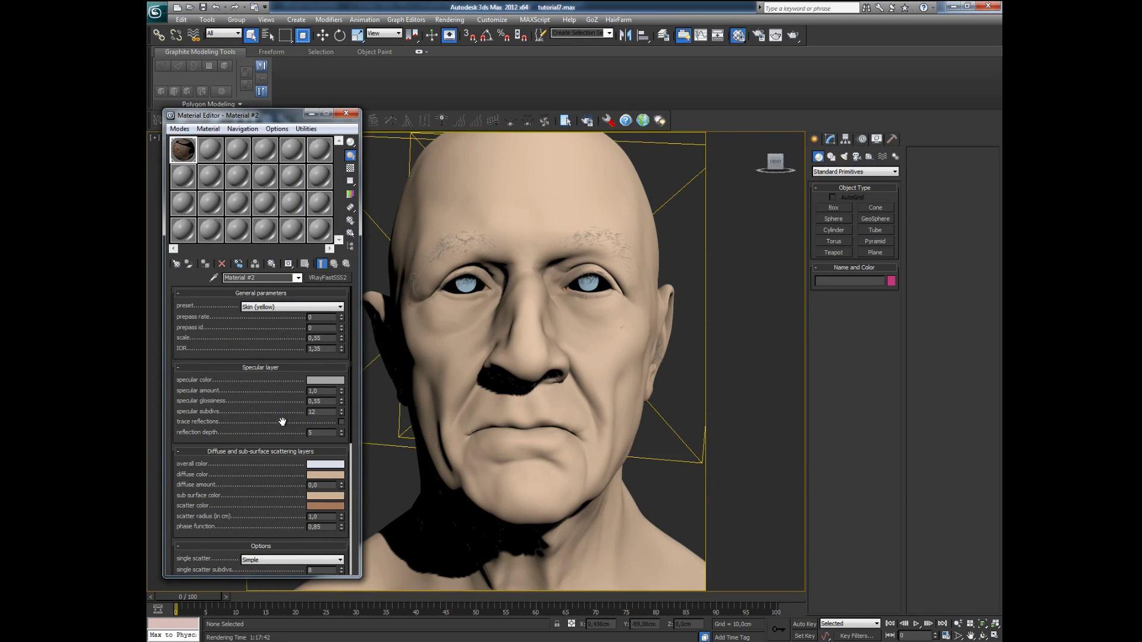
pyautogui.scroll(-5, 279, 428)
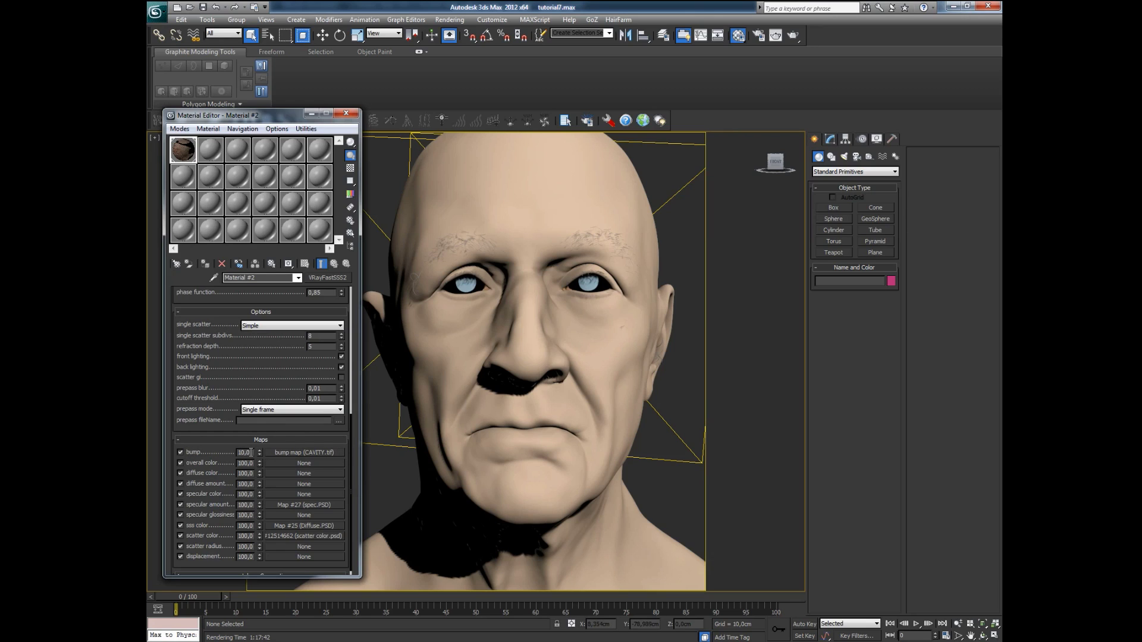
pyautogui.doubleClick(252, 453)
pyautogui.click(318, 432)
# - Render the head with the textured skin material and bring the V-Ray frame buffer into view
pyautogui.click(795, 36)
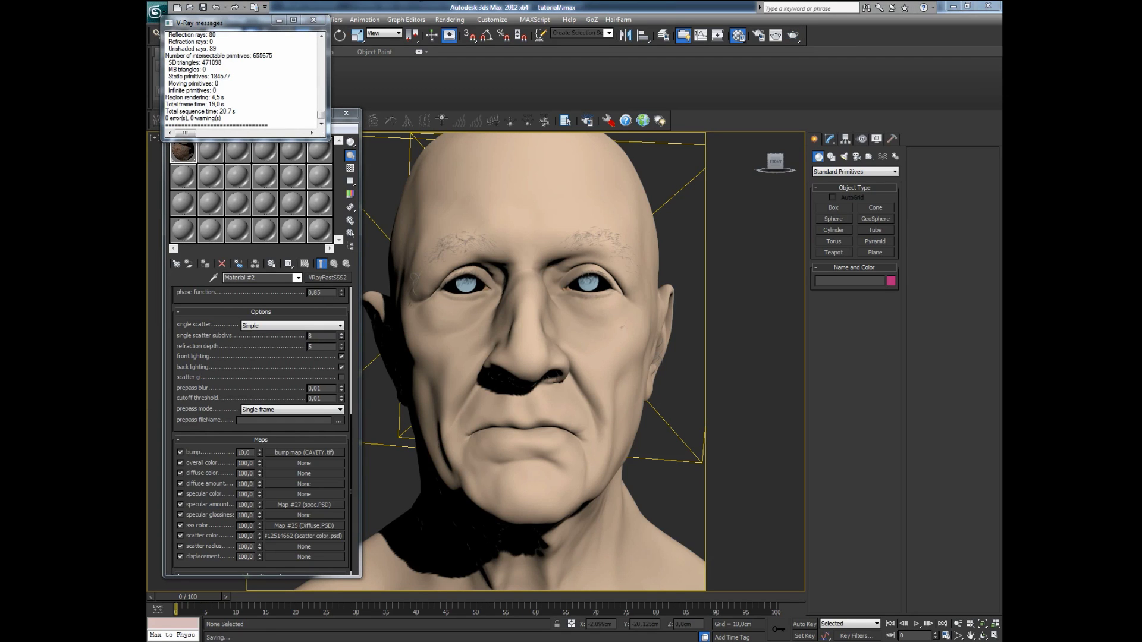
pyautogui.moveTo(187, 34); pyautogui.dragTo(655, 40)
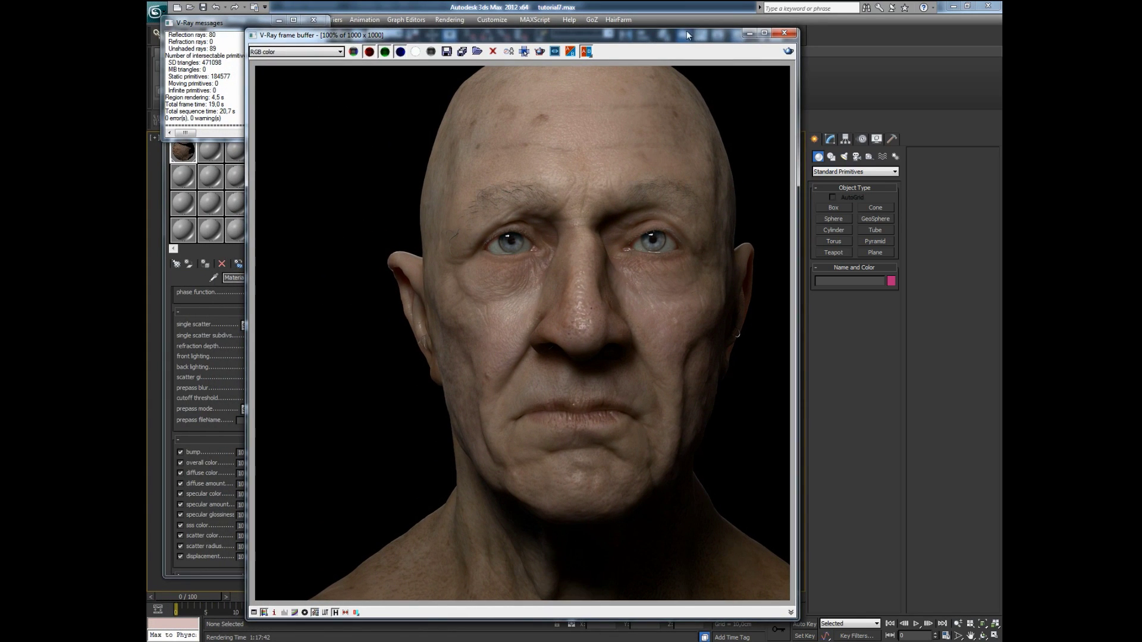